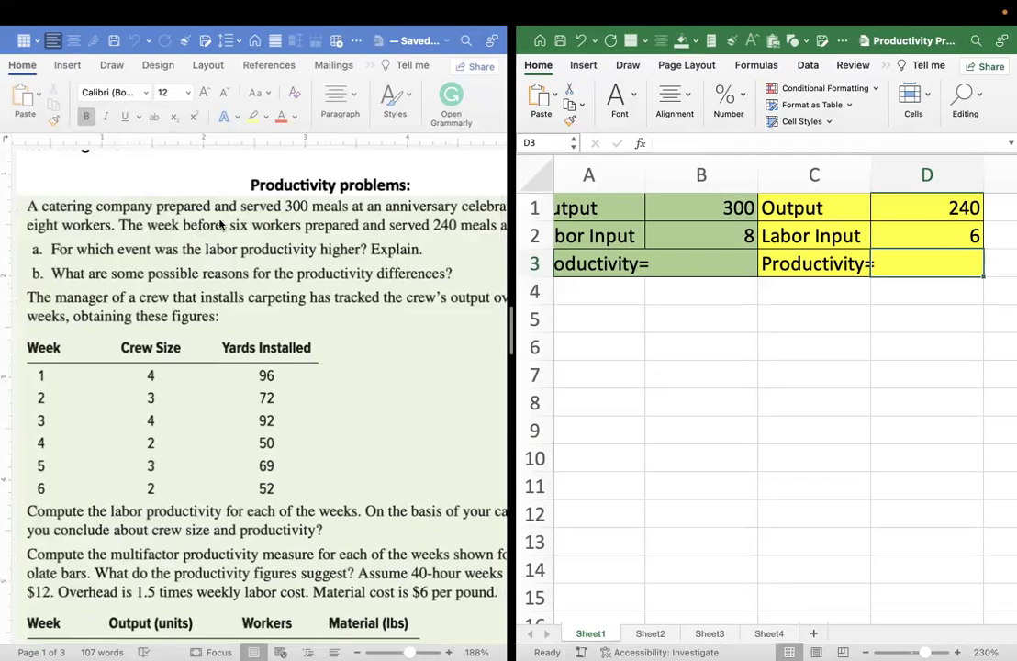
Read the first productivity problem about the catering company's meals and workers in the Word document
scroll(272, 217, "right", 5)
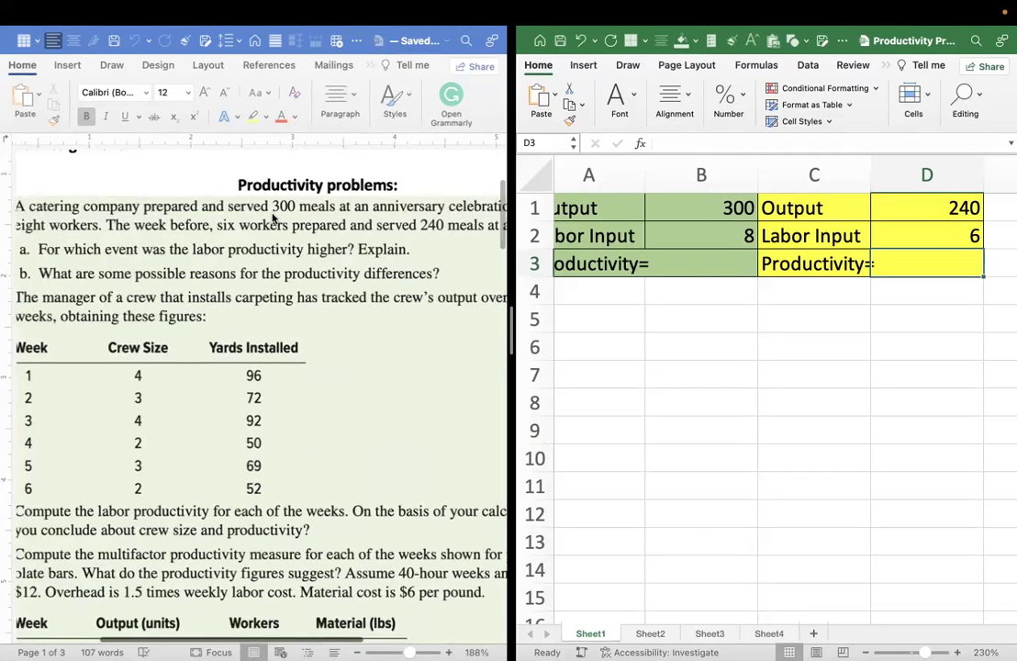
scroll(272, 217, "right", 10)
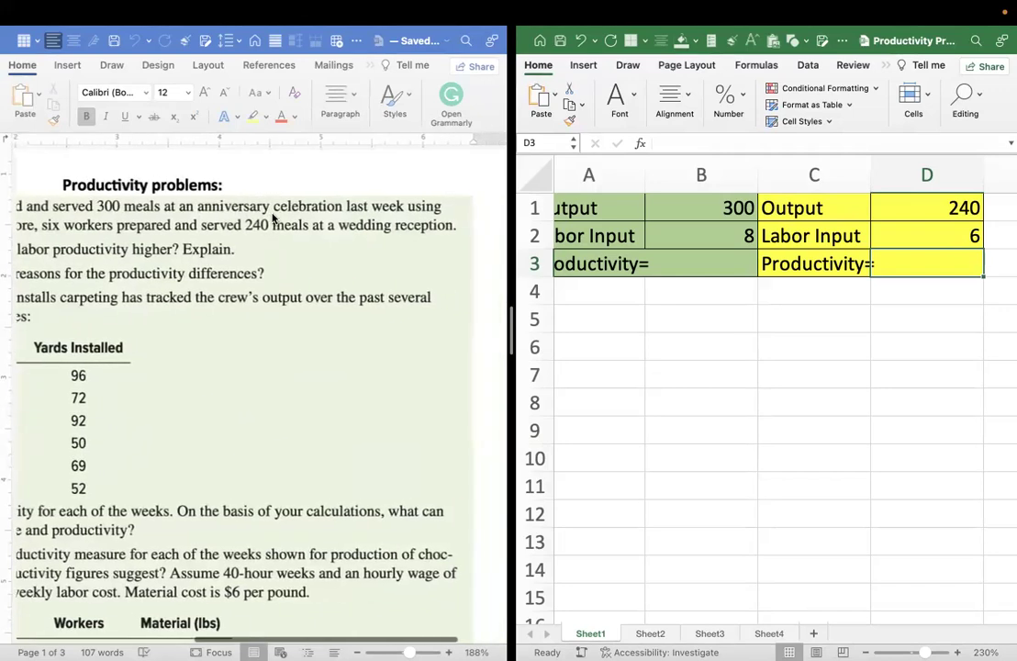
scroll(273, 217, "left", 10)
scroll(272, 216, "down", 2)
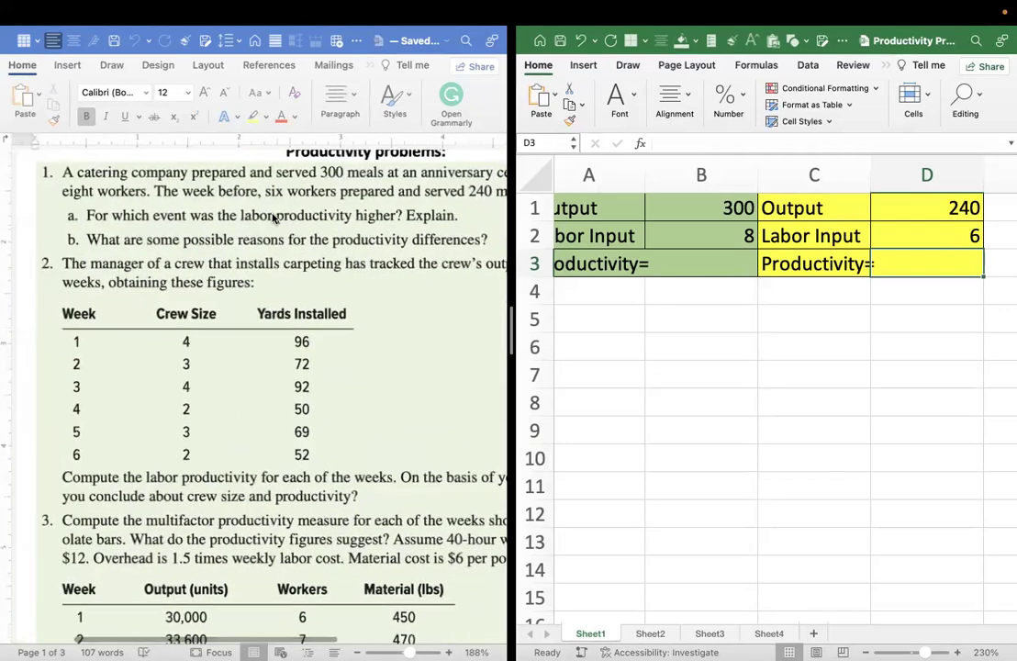
scroll(273, 217, "up", 2)
scroll(273, 217, "left", 3)
scroll(273, 217, "right", 2)
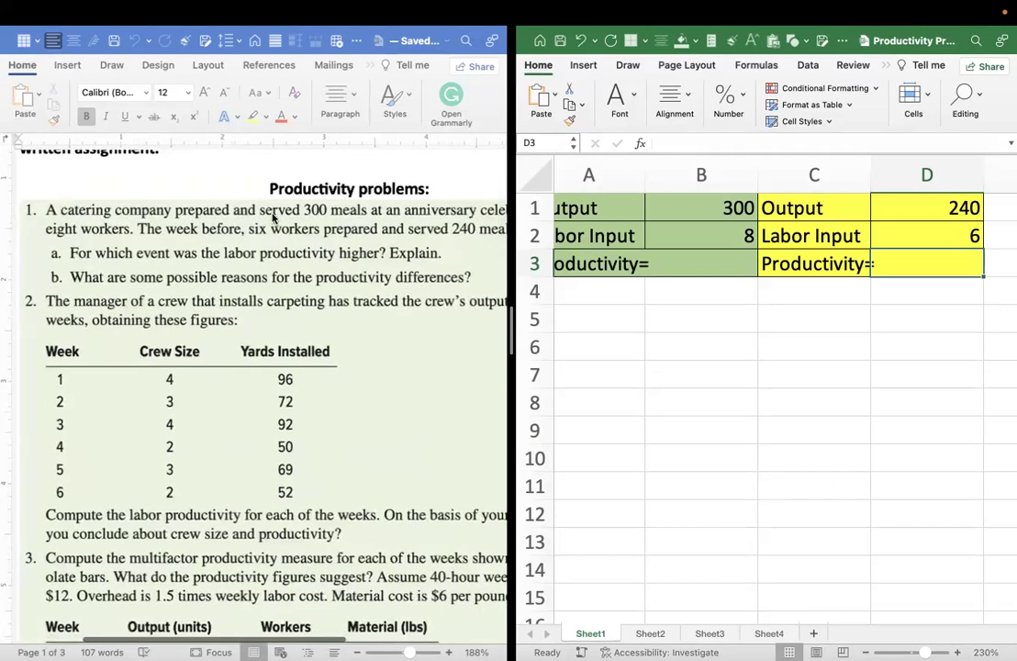
left_click(272, 217)
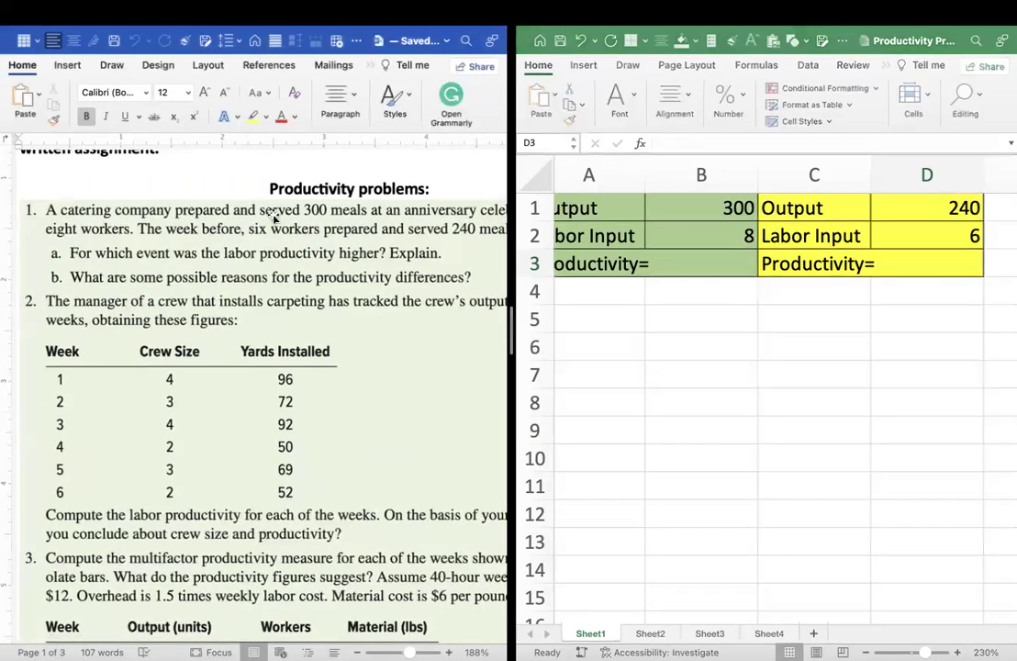
scroll(135, 213, "down", 2)
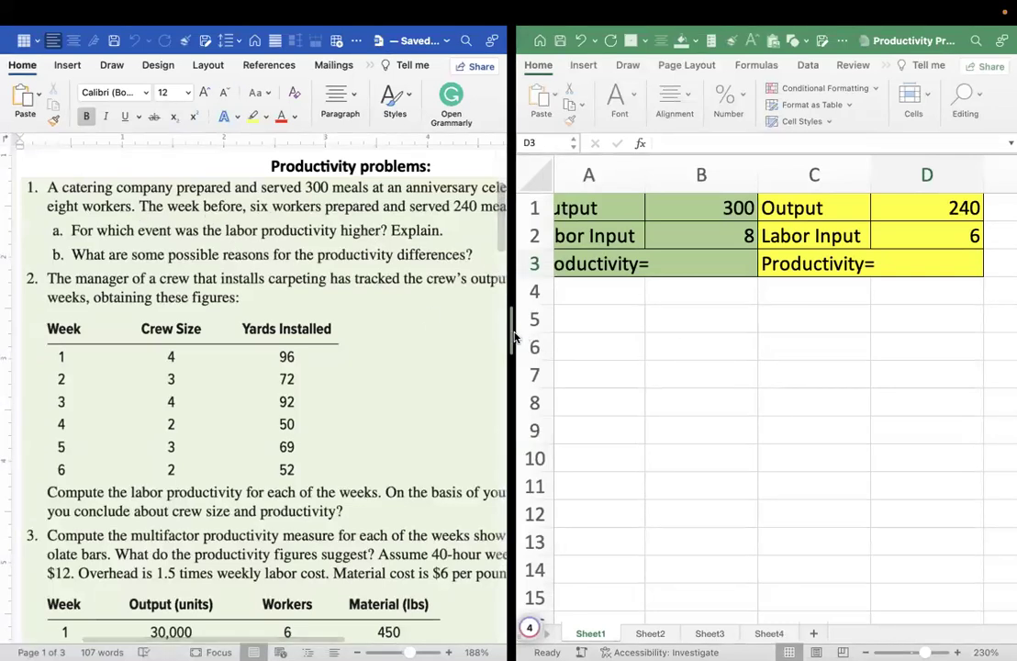
Widen the document's side of the split view and read the full lines of problem 1
left_click_drag(513, 337, 755, 334)
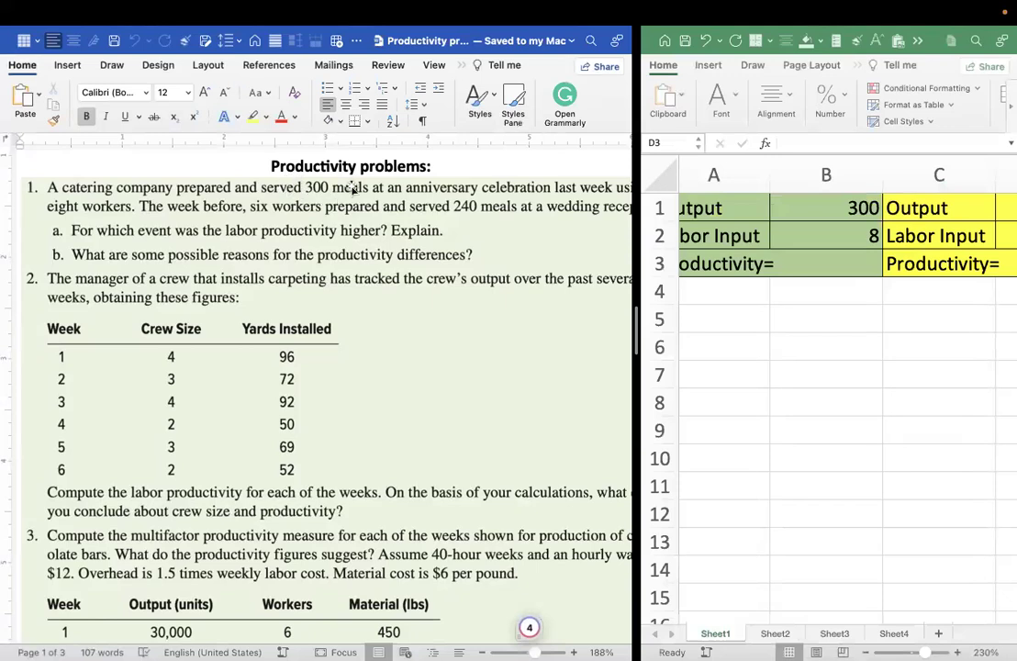
scroll(356, 185, "right", 1)
scroll(355, 185, "right", 3)
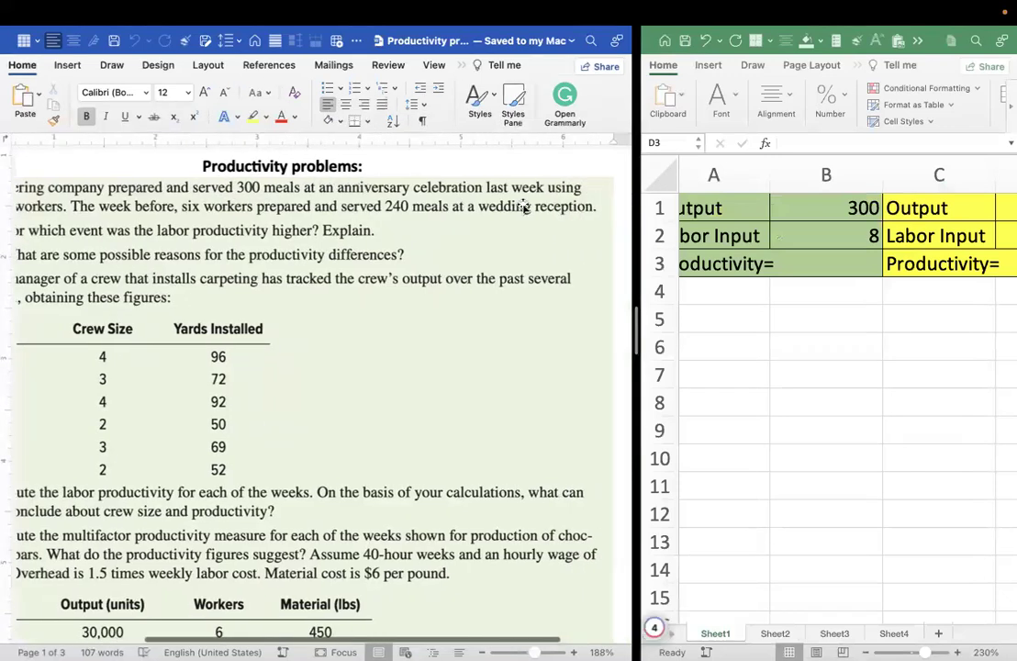
scroll(550, 196, "left", 3)
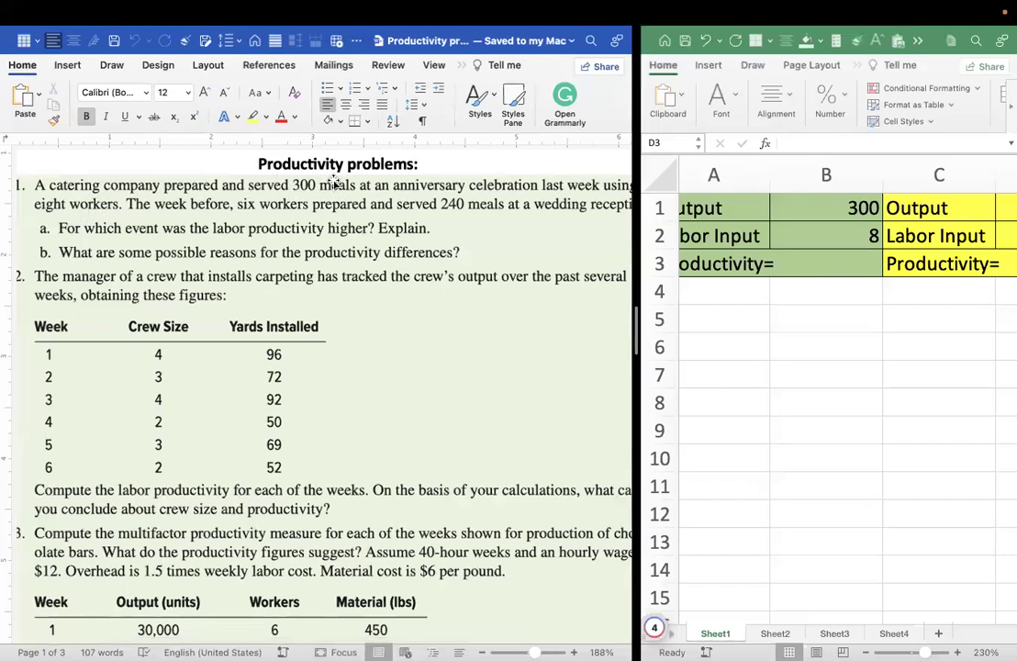
scroll(335, 182, "right", 2)
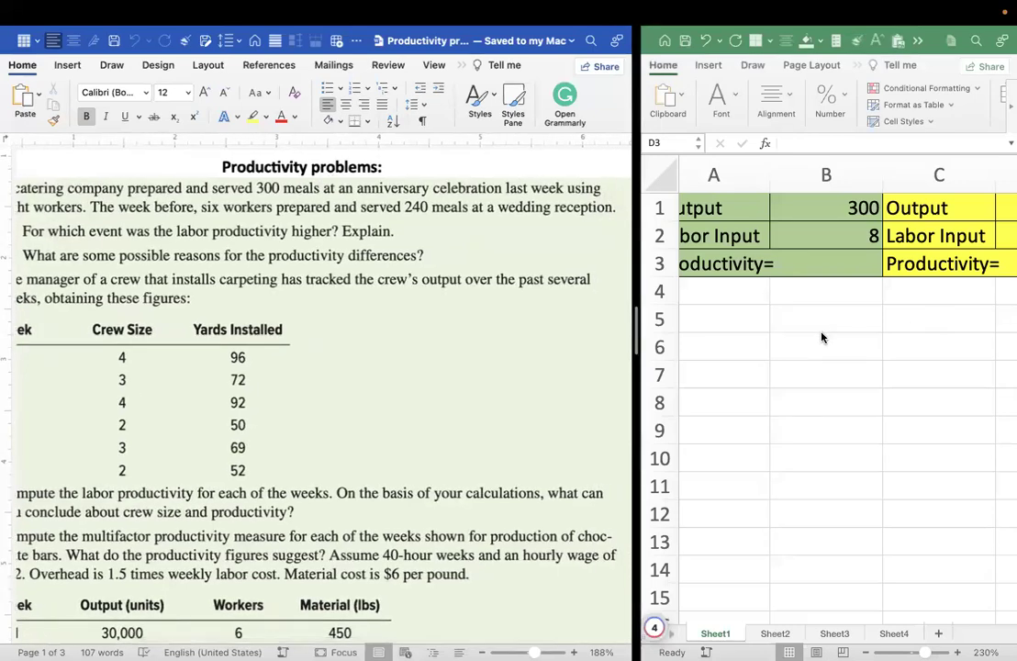
scroll(822, 338, "left", 2)
Review the output and labor input entries for both events in columns A:B and C:D, widening the spreadsheet's side of the split view
left_click(723, 213)
left_click(873, 209)
left_click(706, 234)
left_click(871, 240)
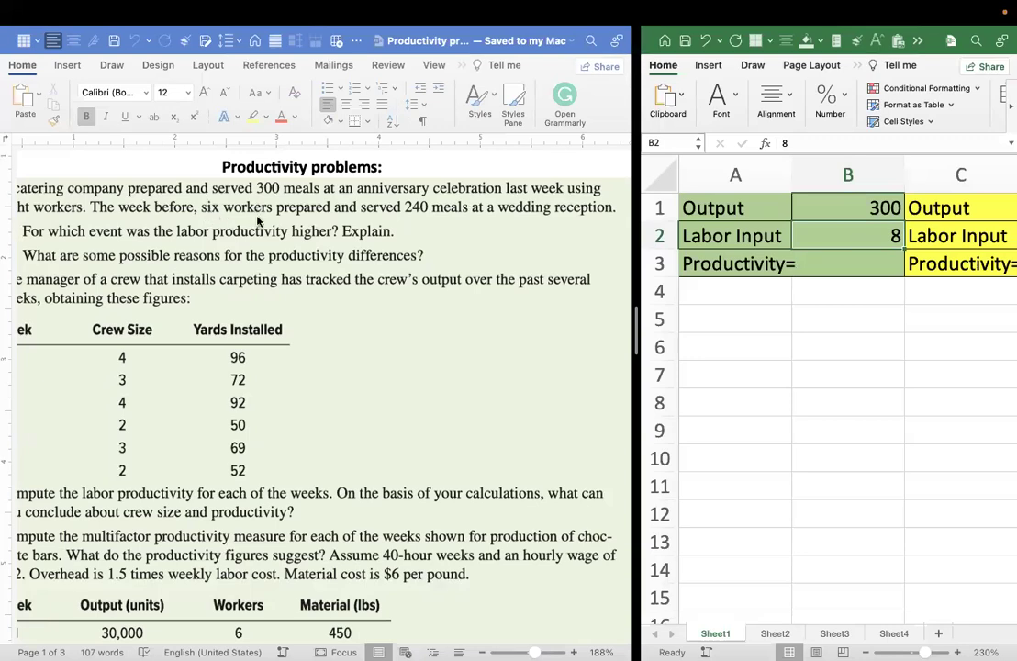
scroll(317, 262, "right", 5)
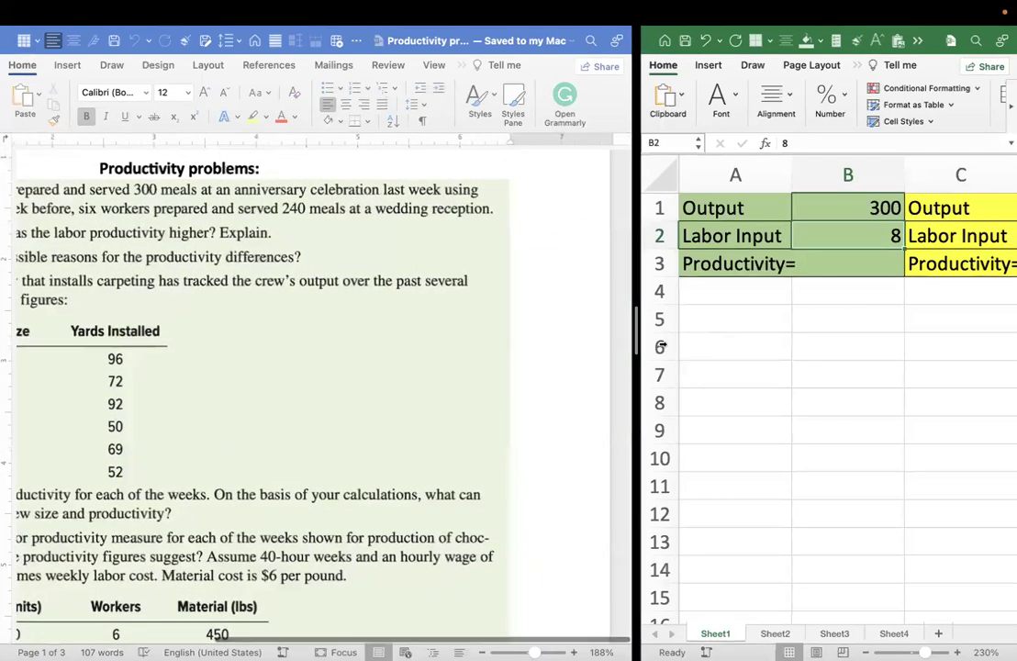
left_click_drag(660, 346, 201, 348)
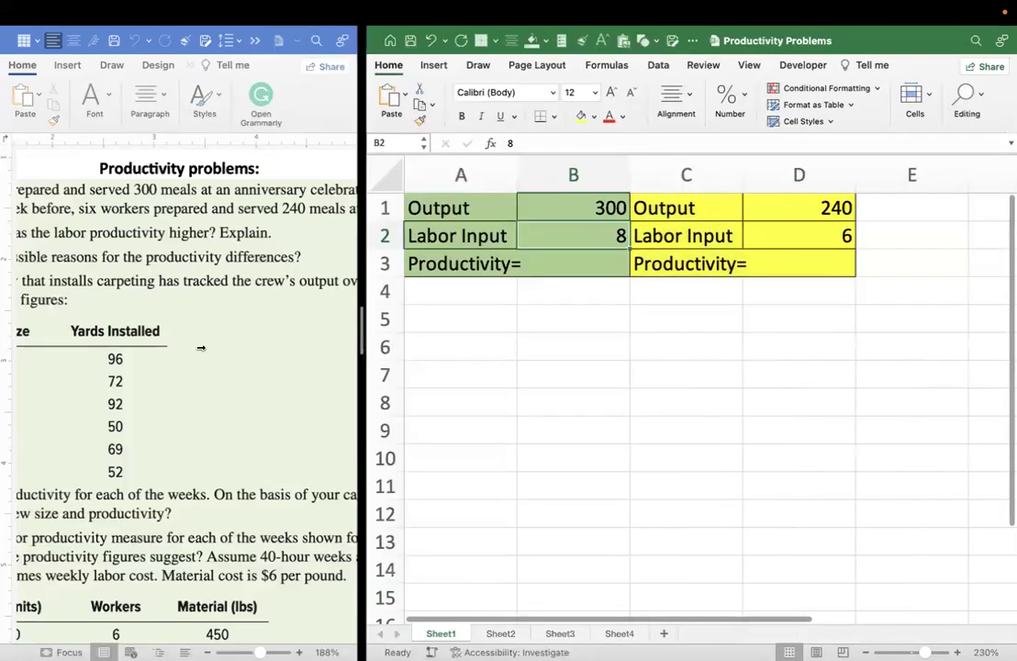
left_click(451, 171)
left_click_drag(451, 172, 575, 171)
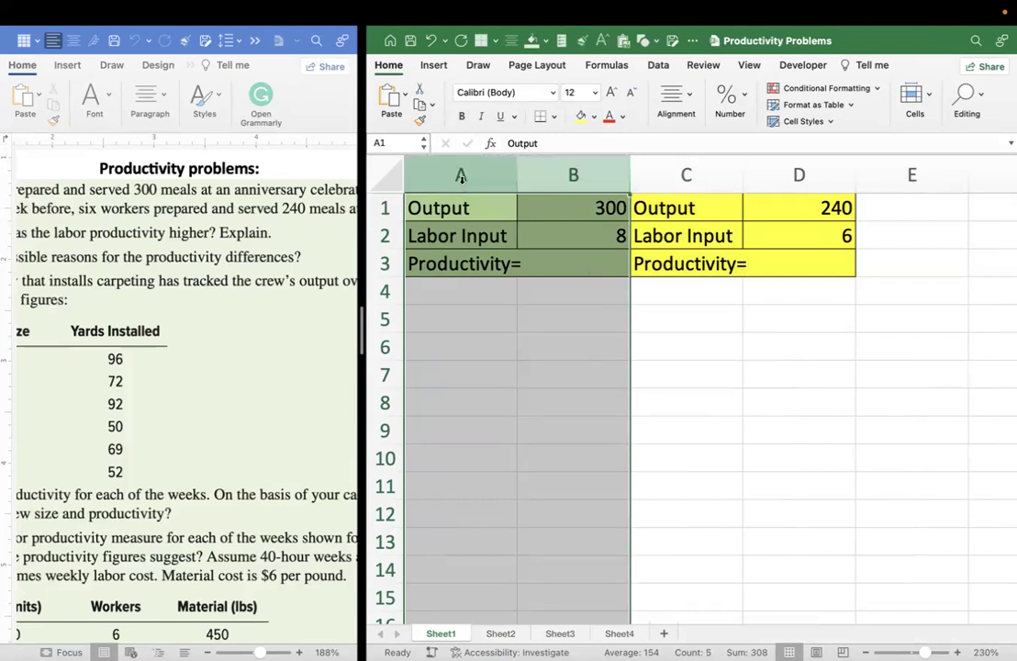
left_click_drag(685, 175, 815, 182)
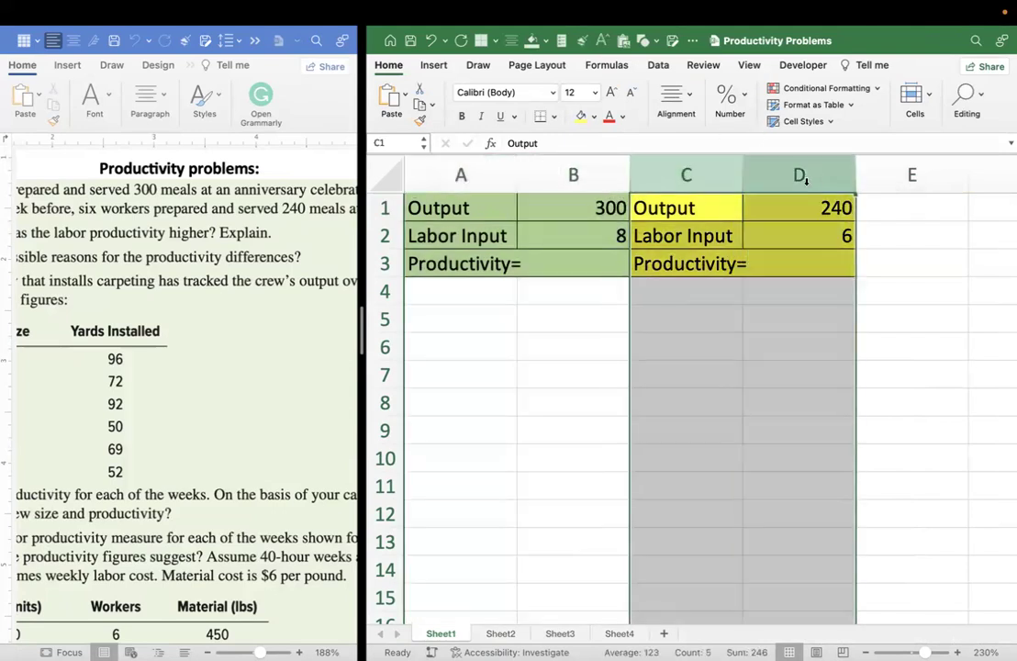
left_click(532, 376)
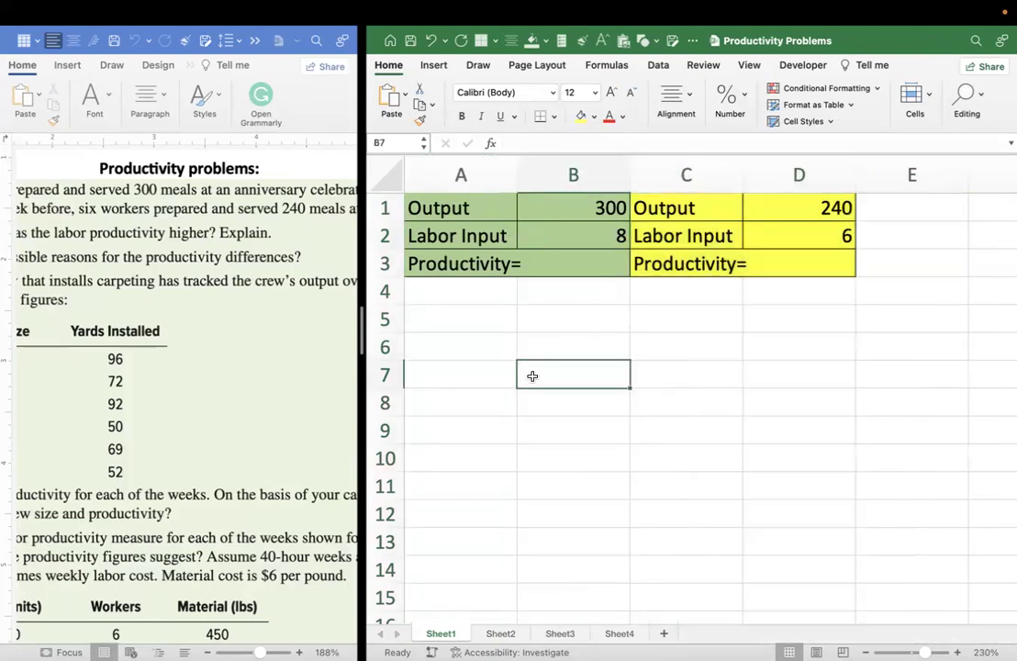
Calculate the anniversary event's labor productivity in B3 with the formula =B1/B2
left_click(577, 262)
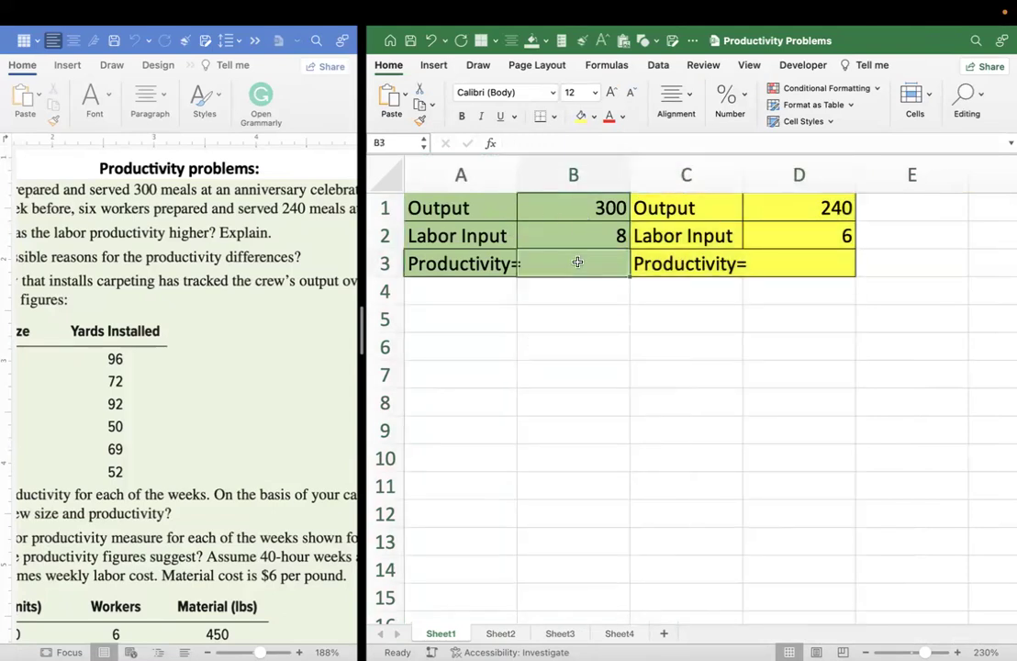
type("=")
left_click(595, 207)
type("/")
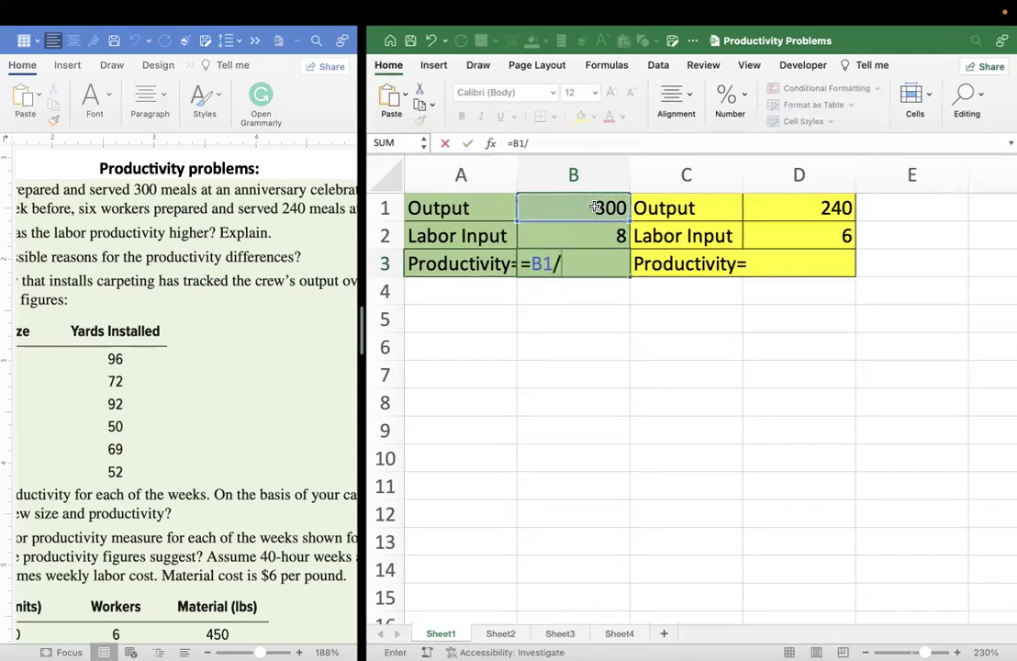
left_click(597, 234)
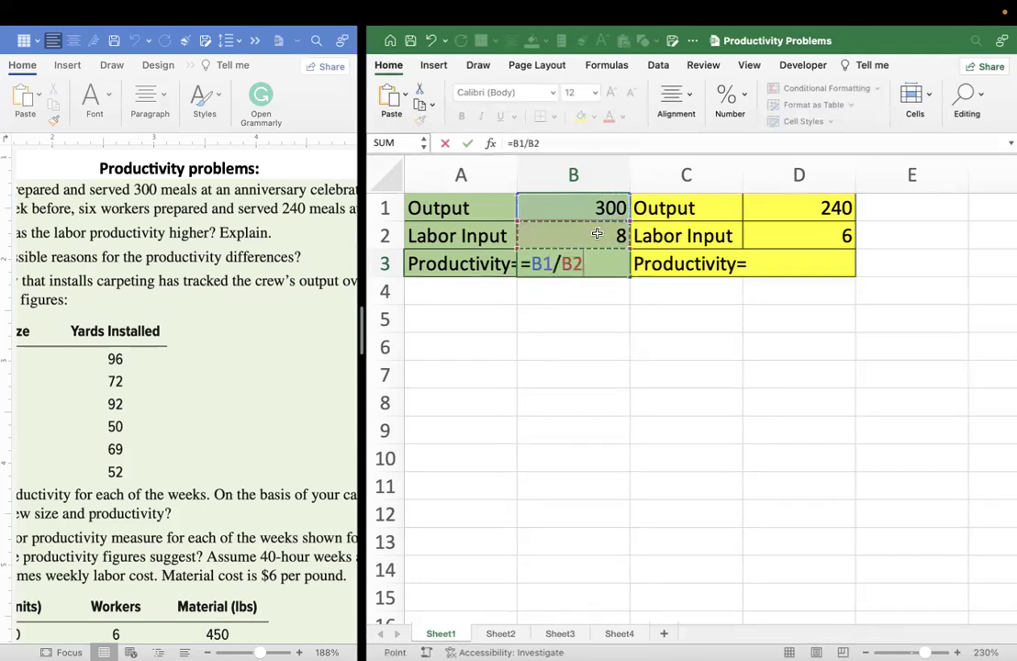
key("Return")
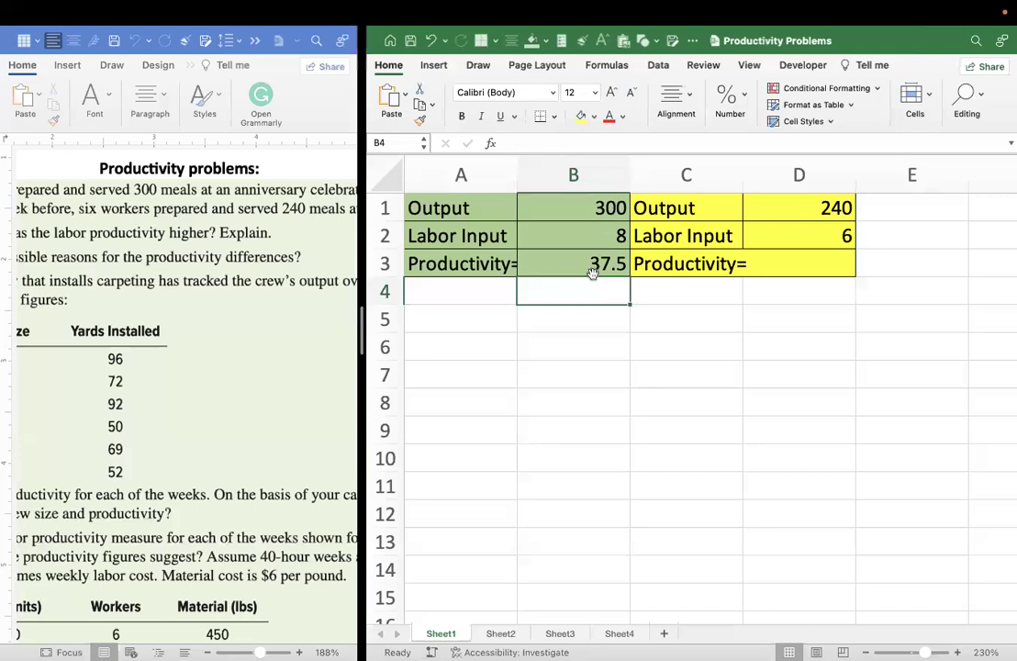
Calculate the wedding reception's labor productivity in D3 with the formula =D1/D2
left_click(817, 266)
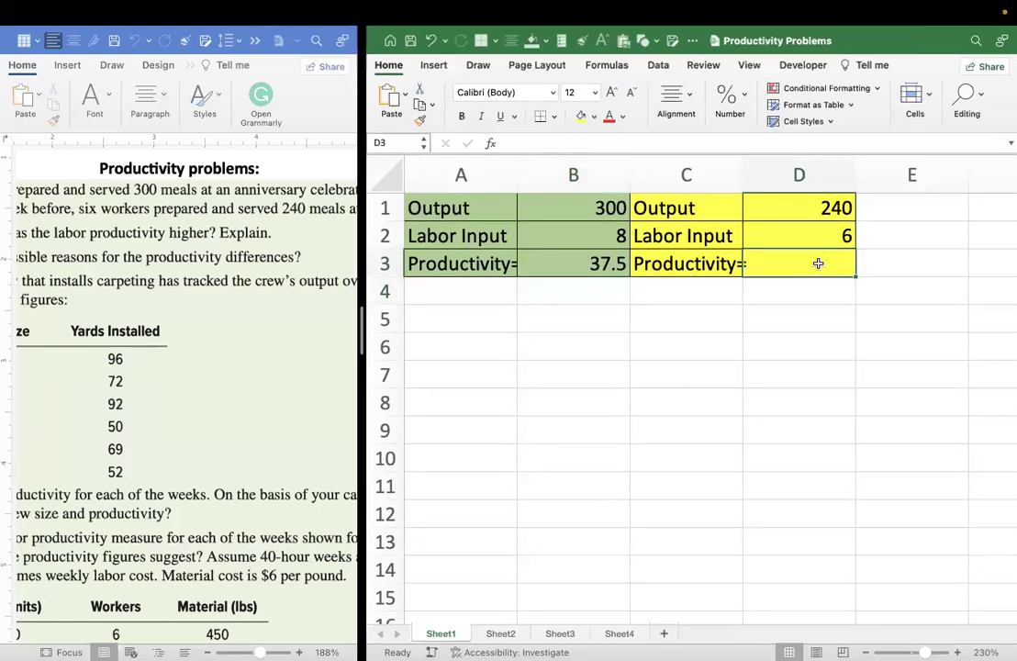
type("=")
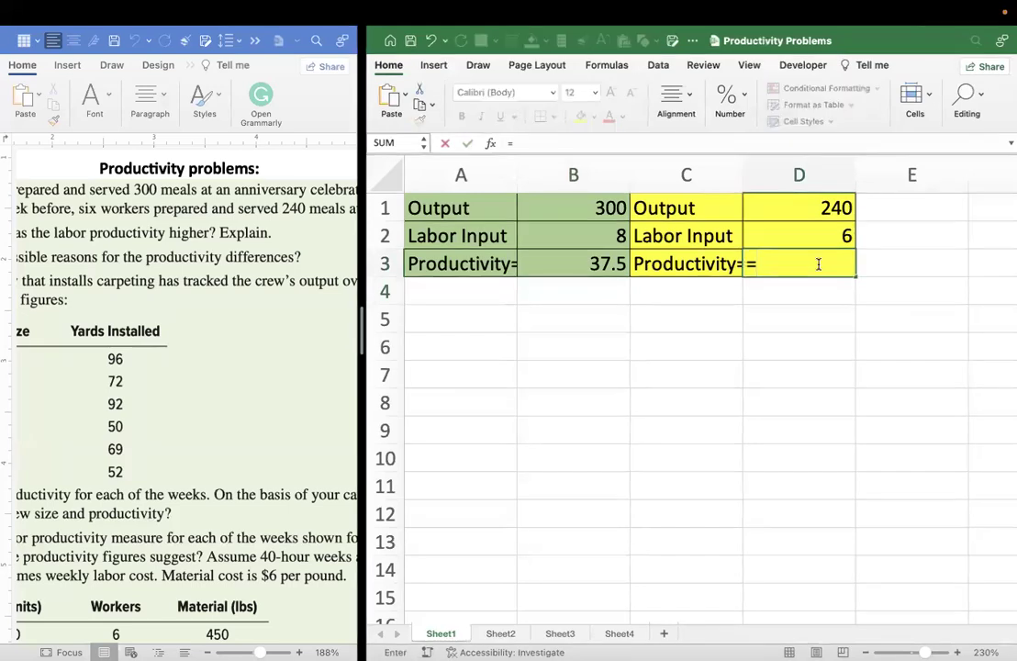
left_click(823, 210)
type("/")
left_click(831, 236)
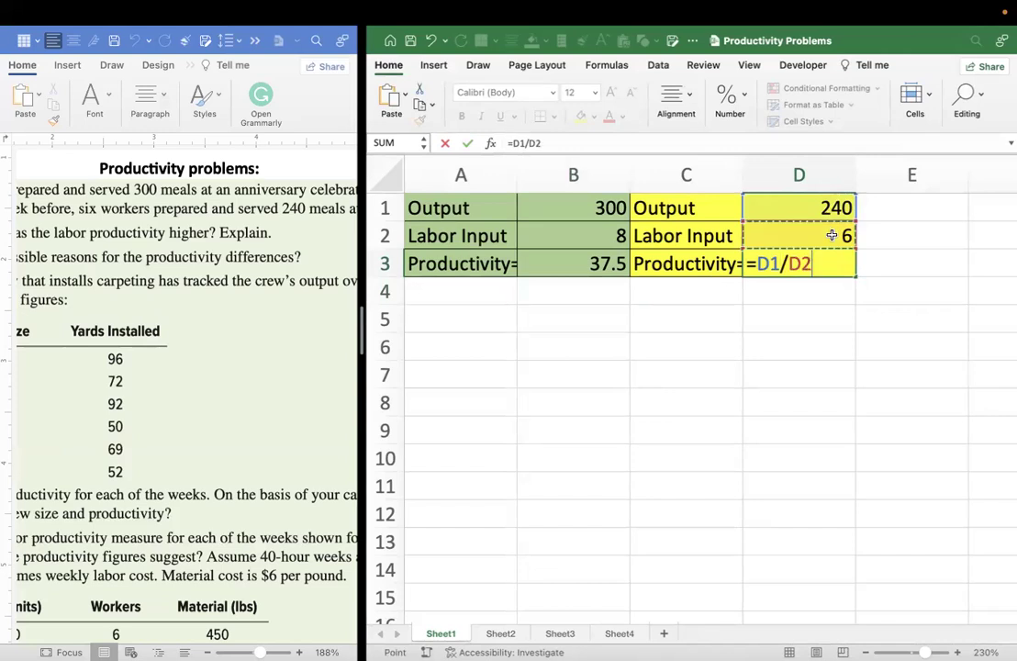
key("Return")
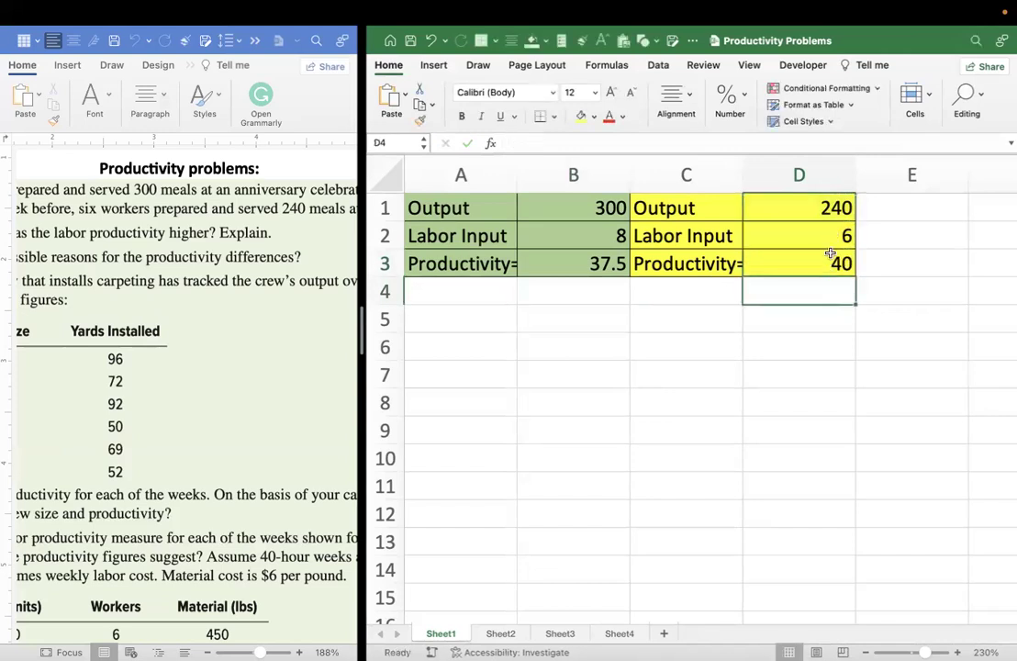
Compare the productivity results in B3 and D3 against question a on which event had higher labor productivity
left_click(825, 263)
left_click_drag(708, 165, 824, 168)
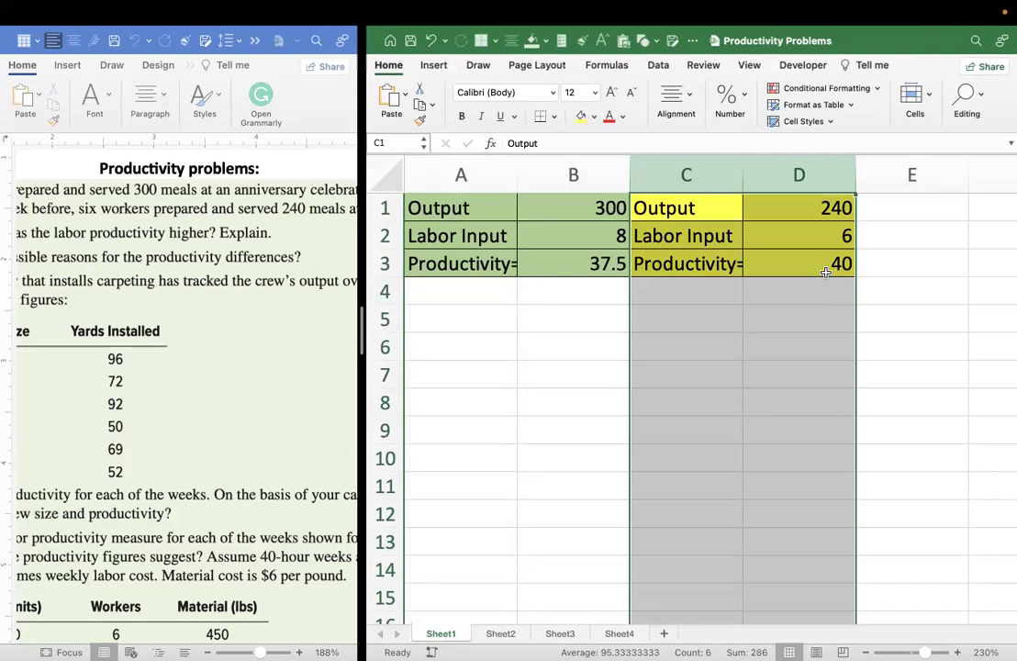
left_click_drag(361, 342, 737, 342)
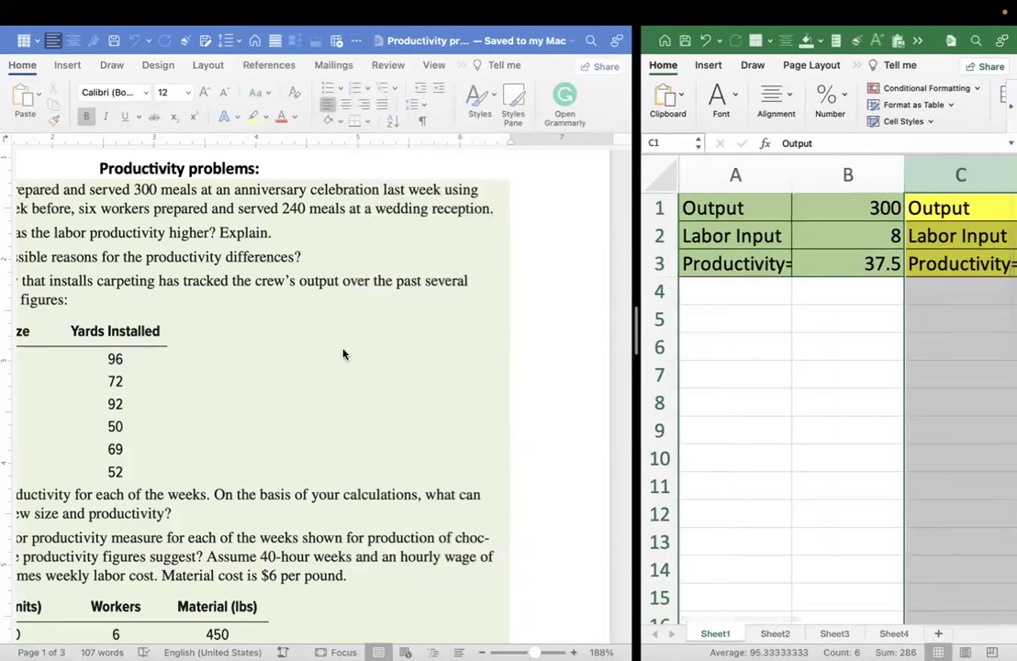
scroll(342, 351, "left", 5)
scroll(343, 353, "left", 3)
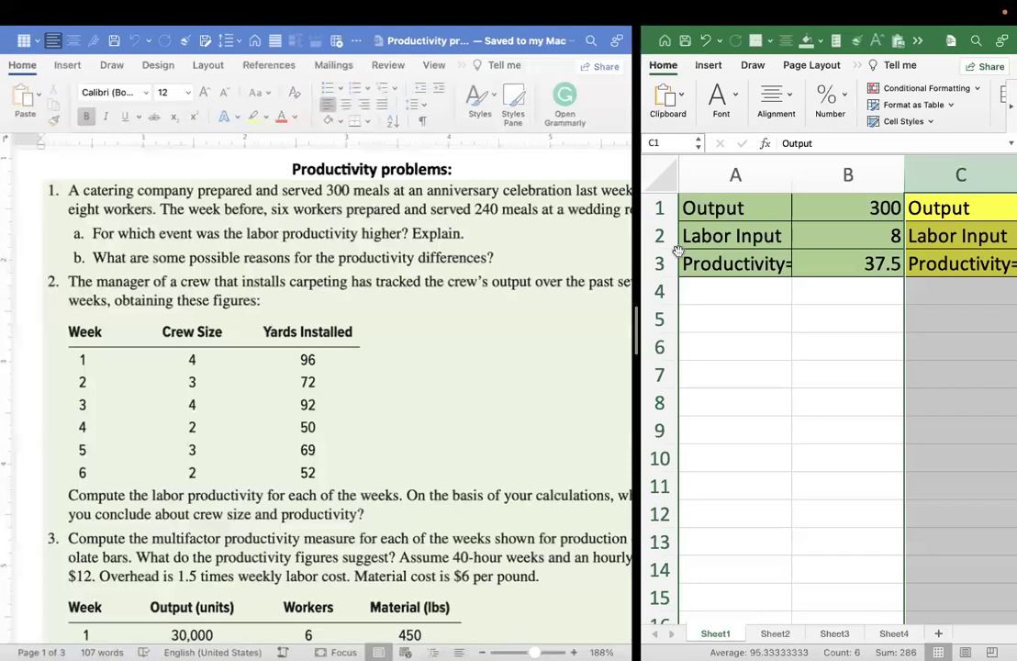
left_click_drag(635, 332, 365, 358)
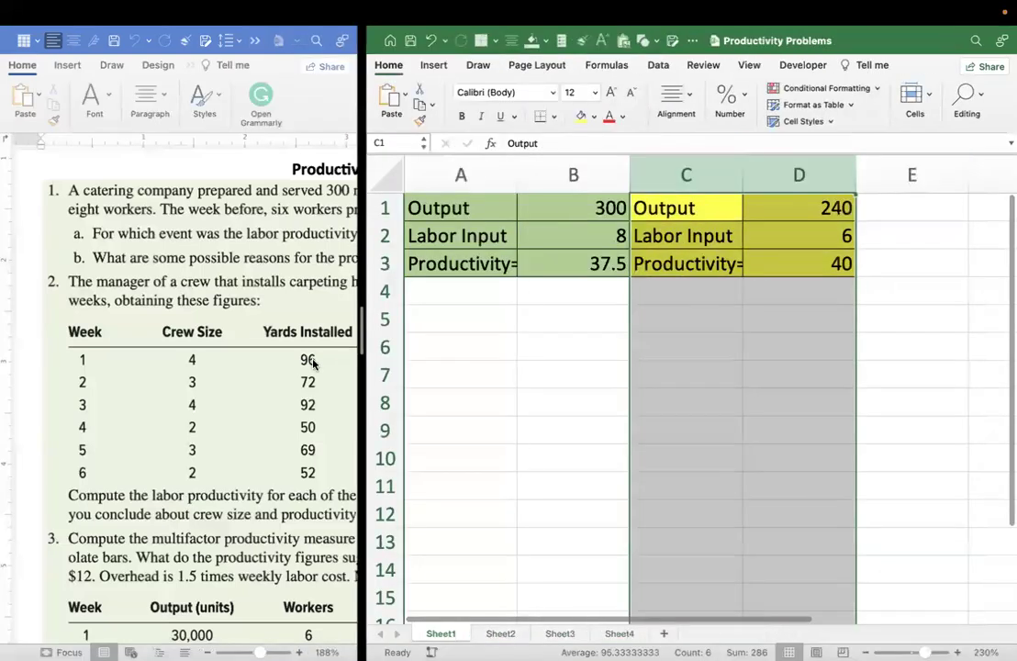
left_click(832, 267)
left_click_drag(710, 172, 822, 166)
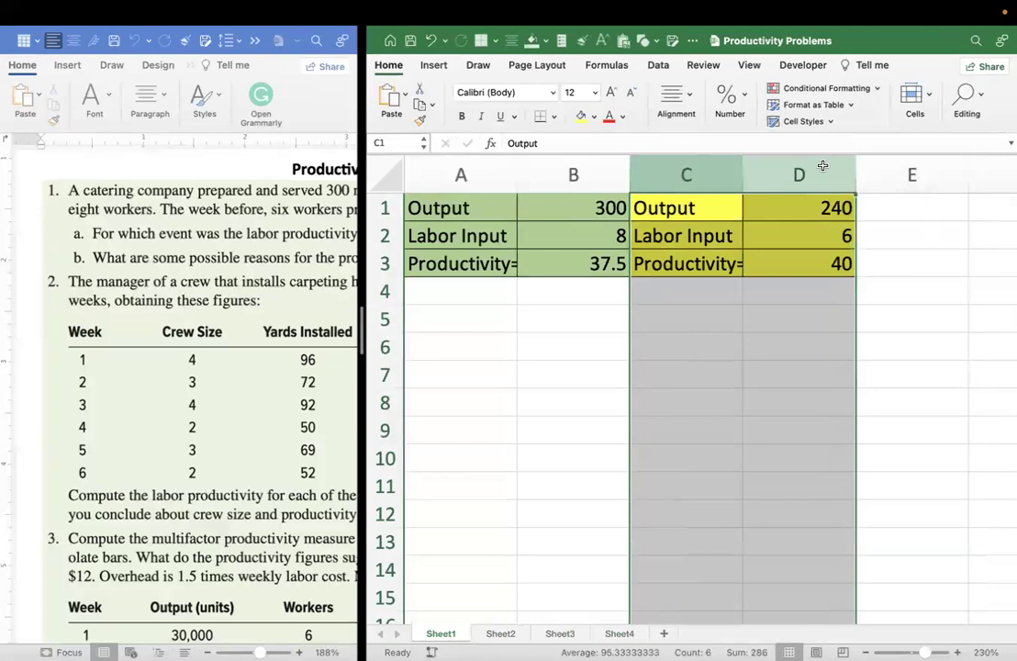
left_click_drag(460, 174, 598, 169)
left_click_drag(707, 167, 821, 169)
left_click(829, 265)
left_click(582, 265)
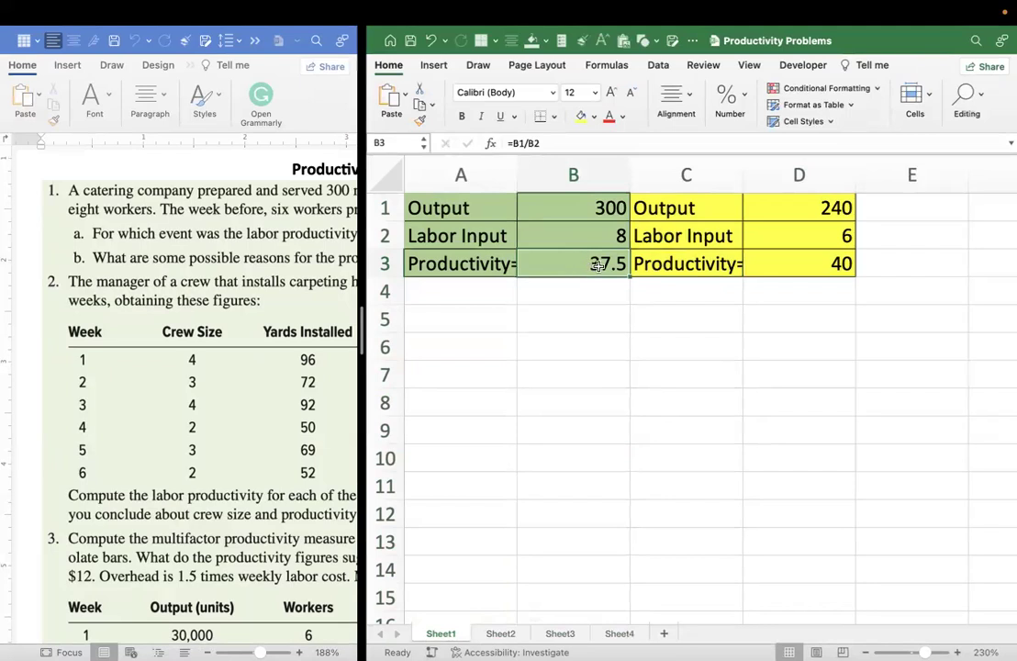
left_click(818, 266)
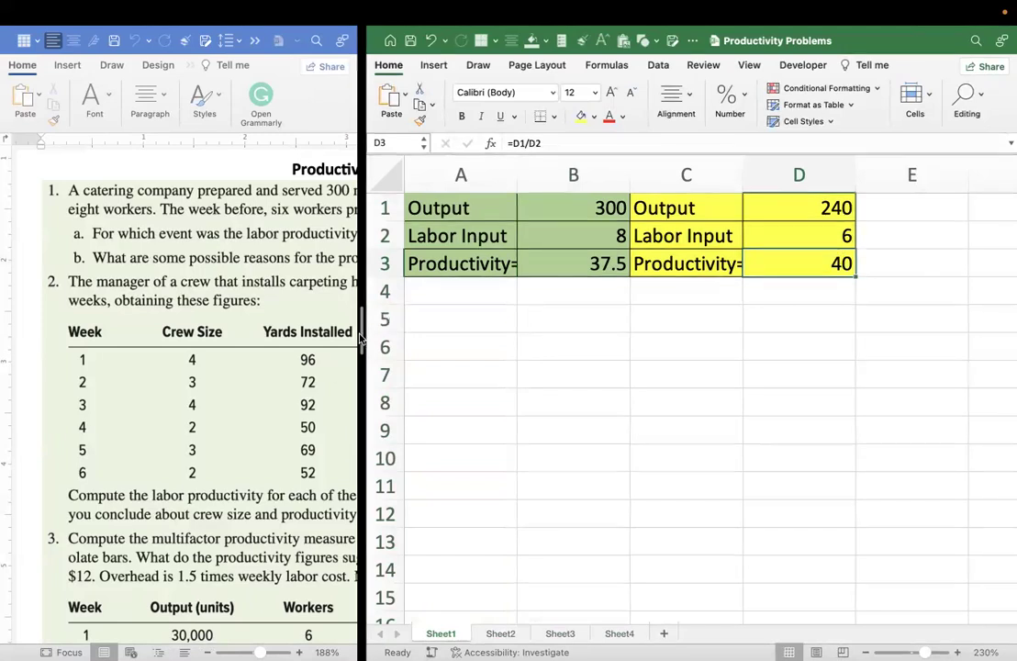
Read question b on reasons for the productivity differences, then resize the split view to examine both events' columns beside it
left_click_drag(363, 337, 706, 329)
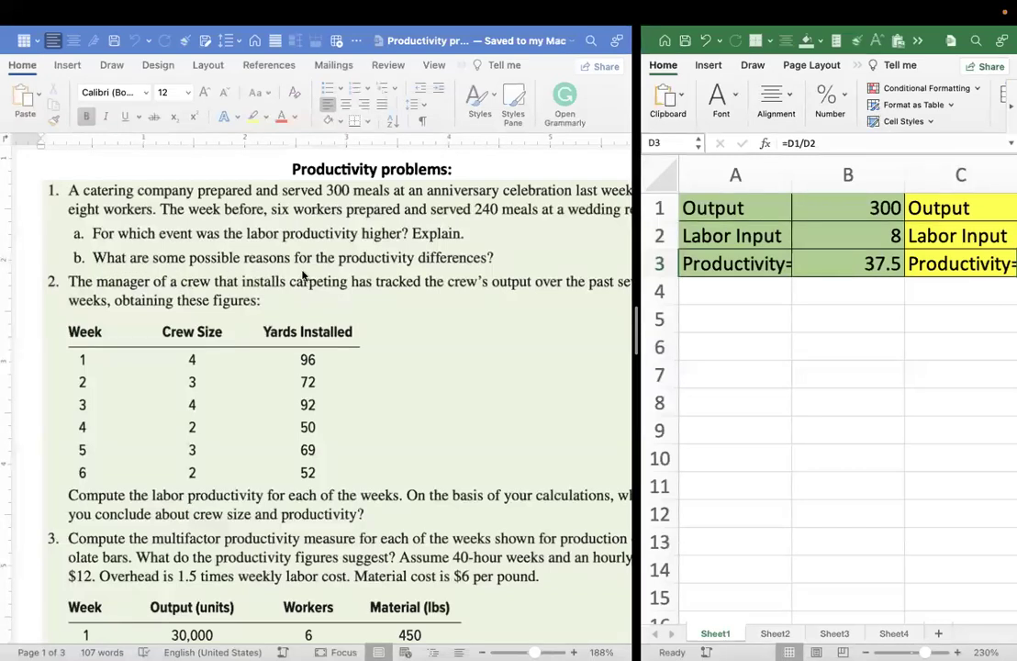
left_click_drag(638, 341, 475, 341)
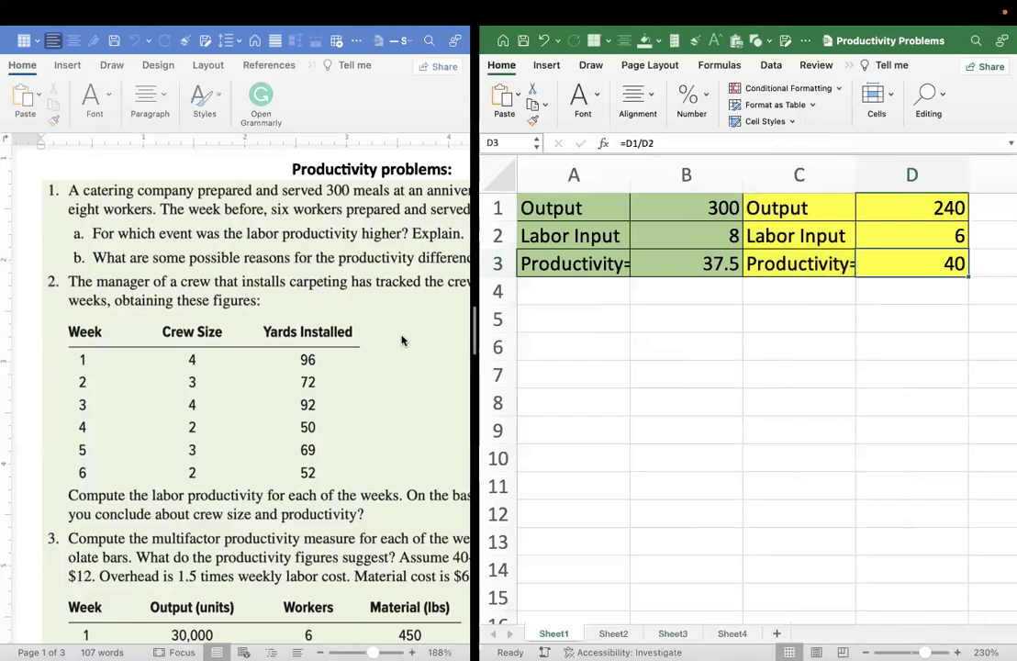
left_click_drag(579, 172, 679, 171)
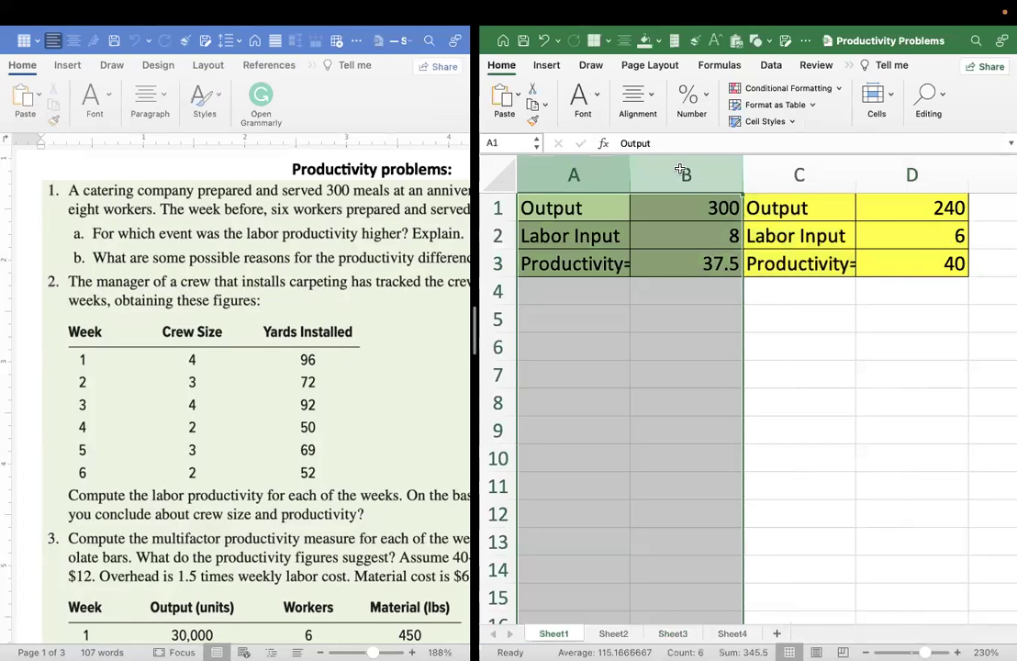
left_click_drag(806, 173, 910, 170)
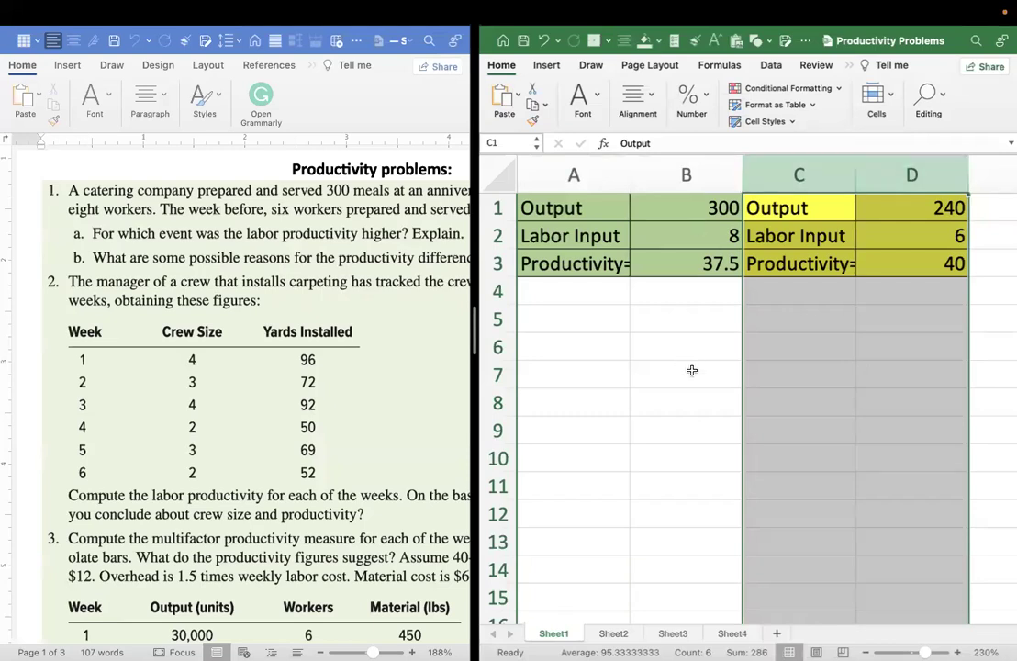
Review the labor productivity formulas for both catering events in B3 and D3
left_click(637, 354)
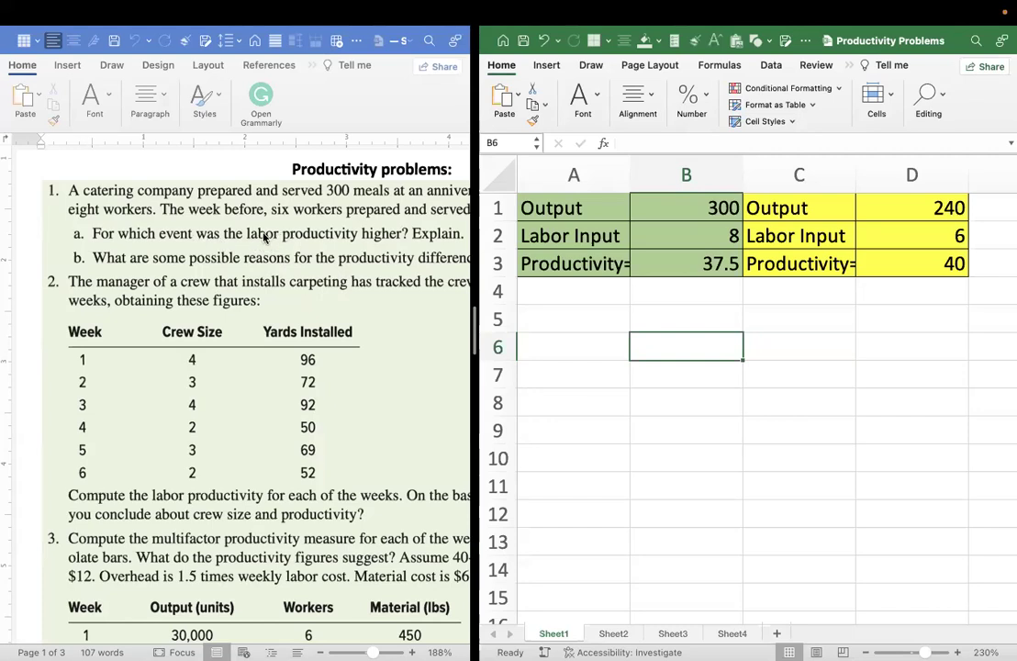
left_click(706, 263)
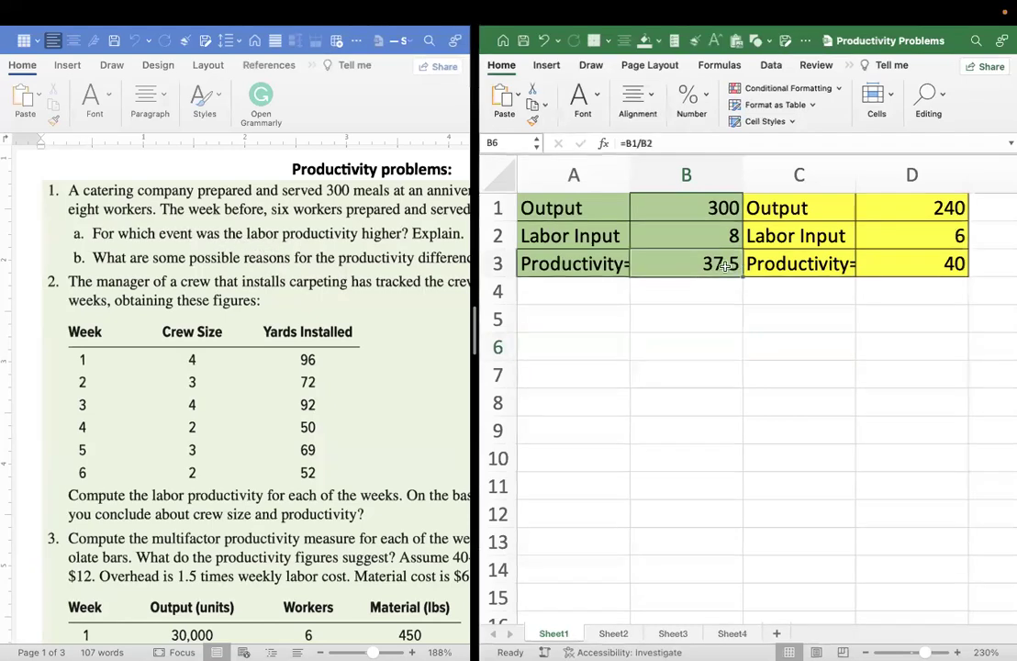
left_click(946, 266)
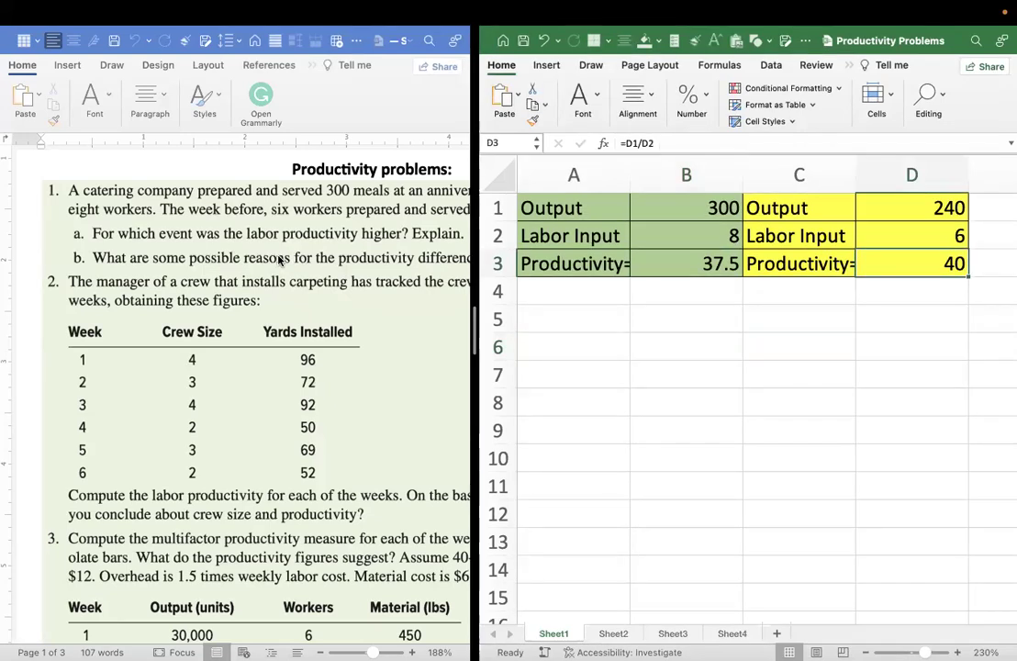
Read problem 2 in the Word document, including its weekly crew sizes and yards installed, widening the document view for it
scroll(280, 261, "down", 3)
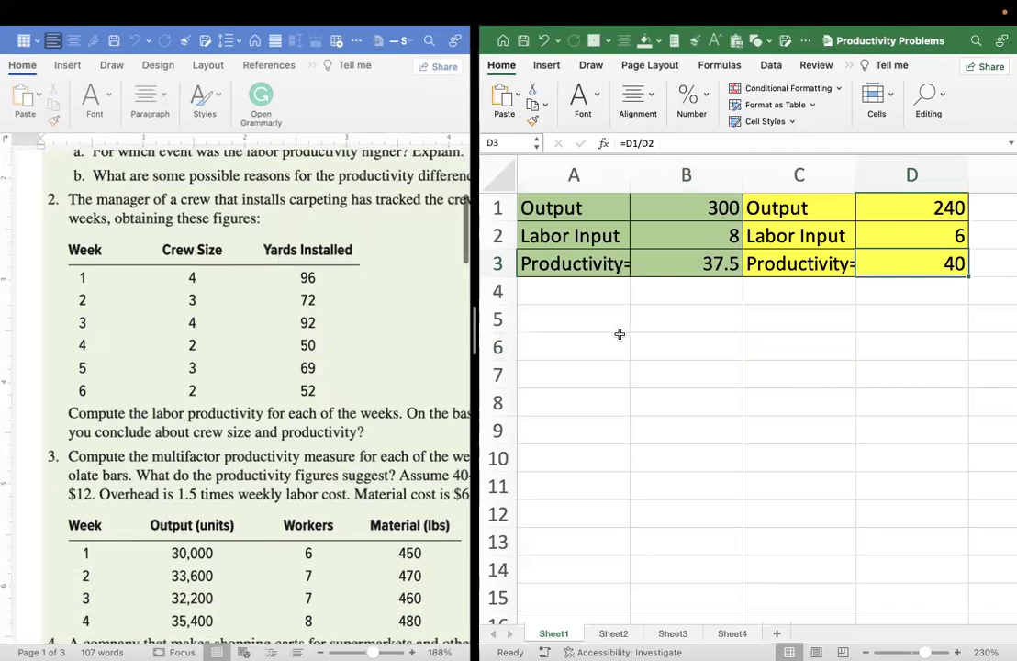
left_click(154, 228)
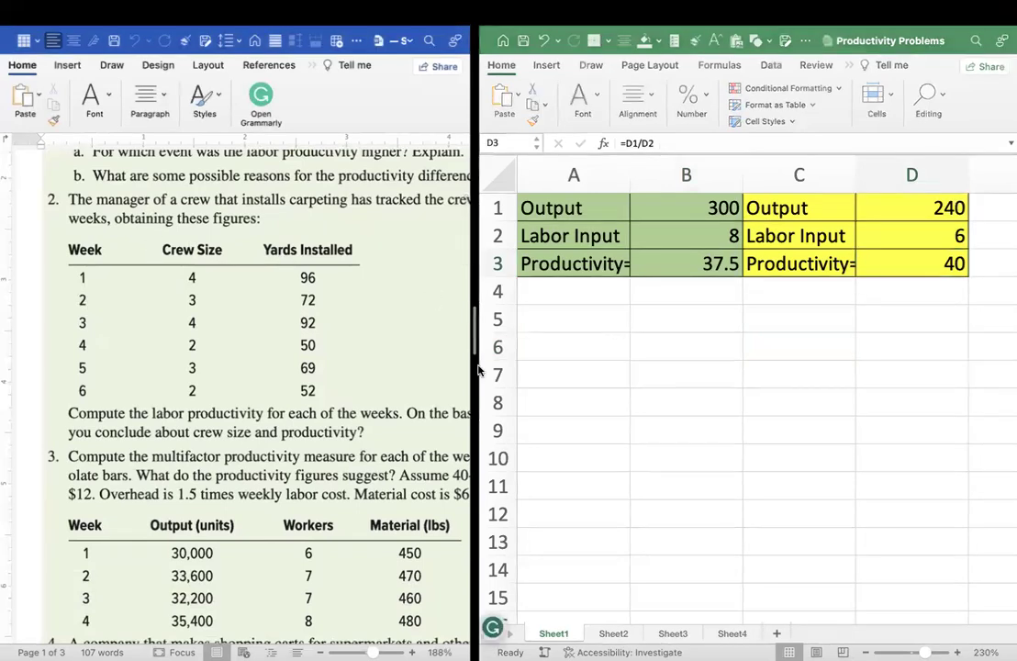
left_click_drag(625, 344, 760, 340)
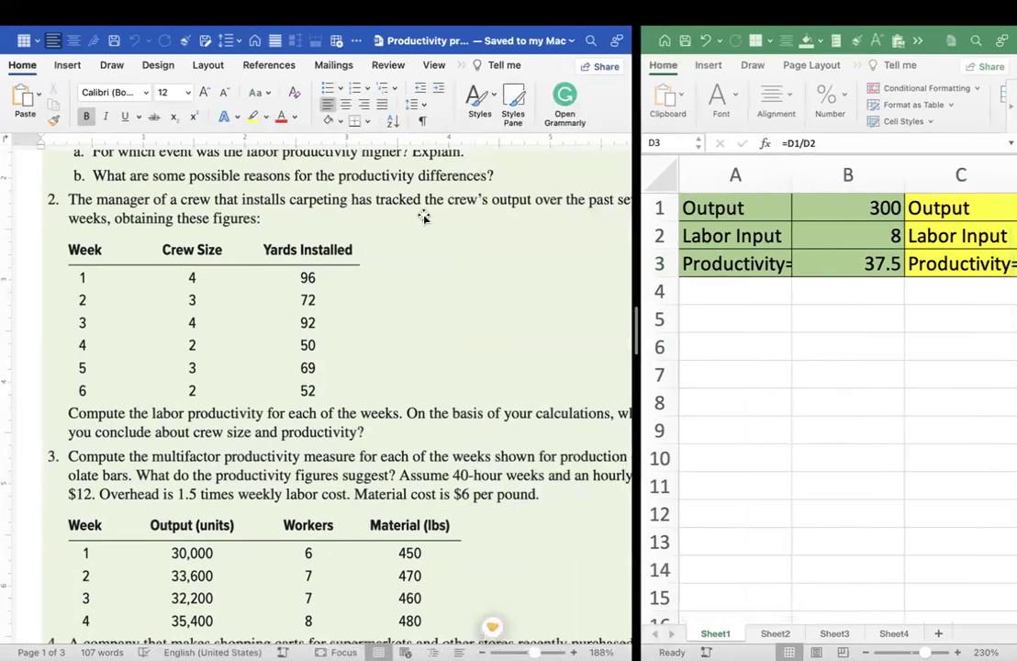
scroll(479, 213, "right", 3)
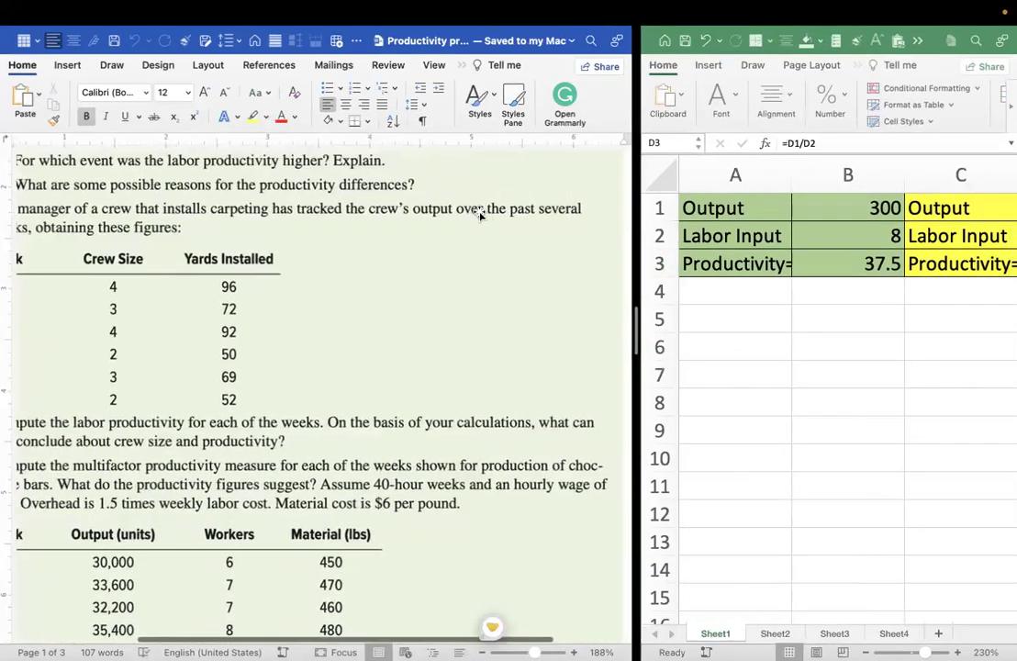
scroll(479, 213, "down", 2)
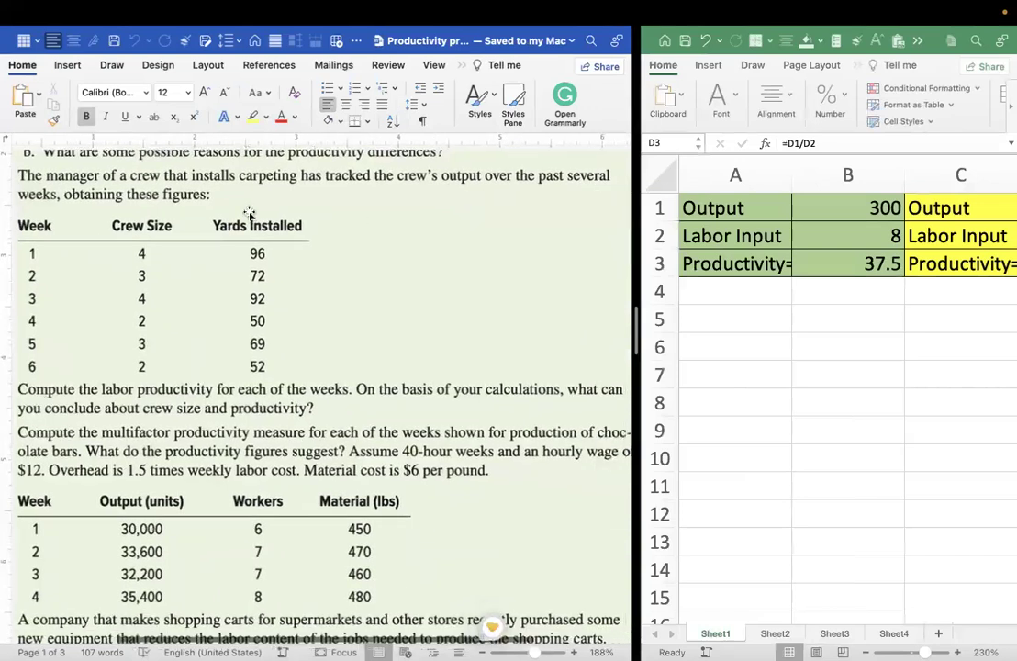
scroll(326, 269, "left", 3)
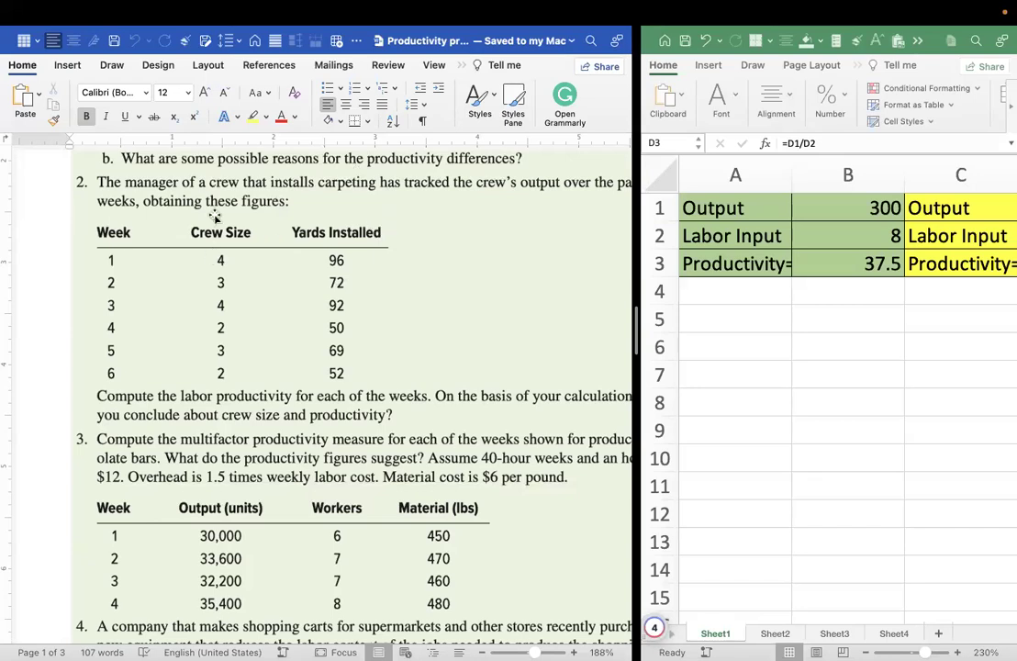
Open Sheet2 in Excel with the carpet crew table, enlarge the spreadsheet's share of the split view and collapse the ribbon
left_click(776, 634)
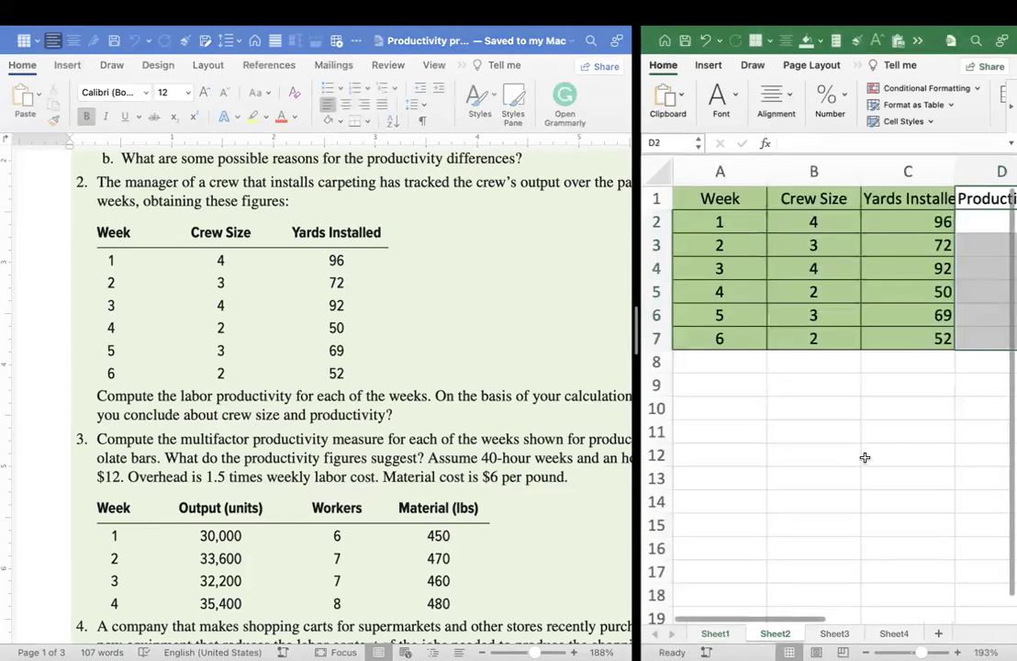
scroll(864, 457, "right", 2)
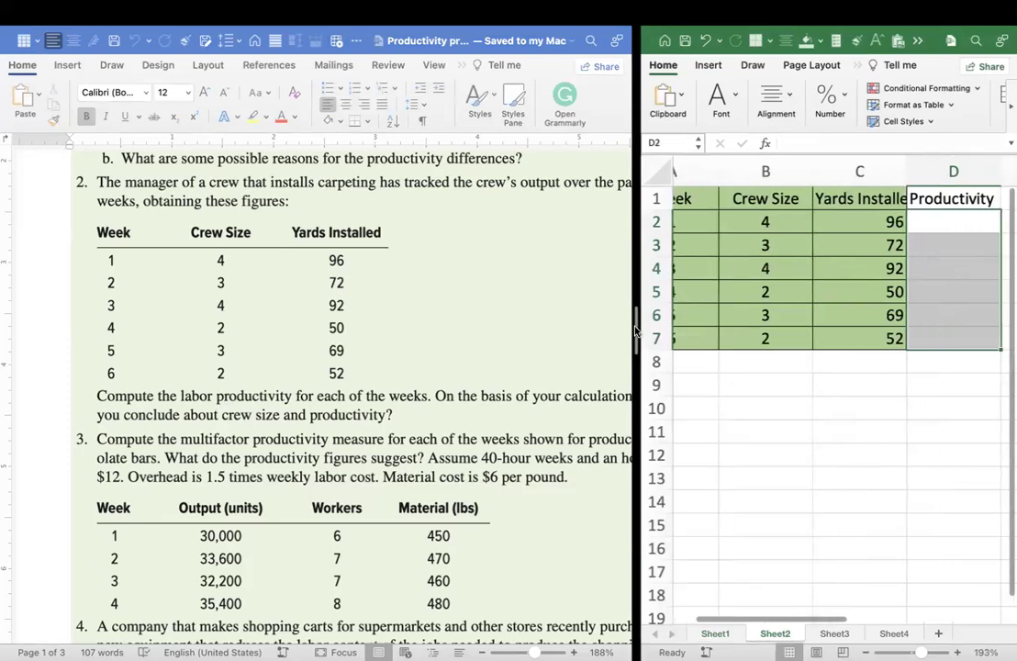
left_click_drag(635, 330, 258, 352)
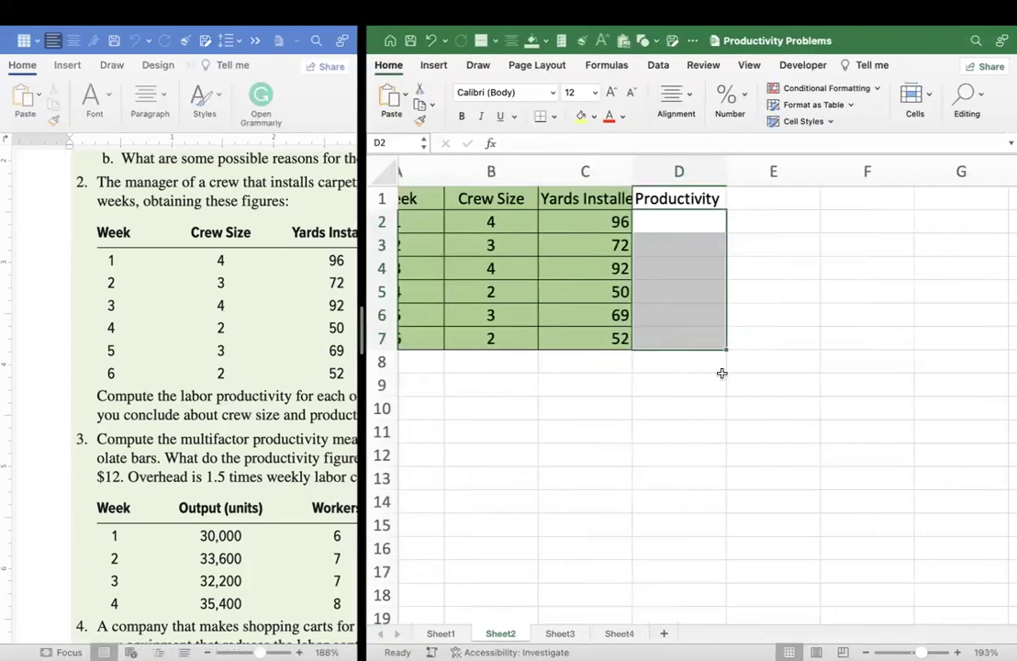
scroll(721, 373, "left", 2)
scroll(749, 379, "up", 1)
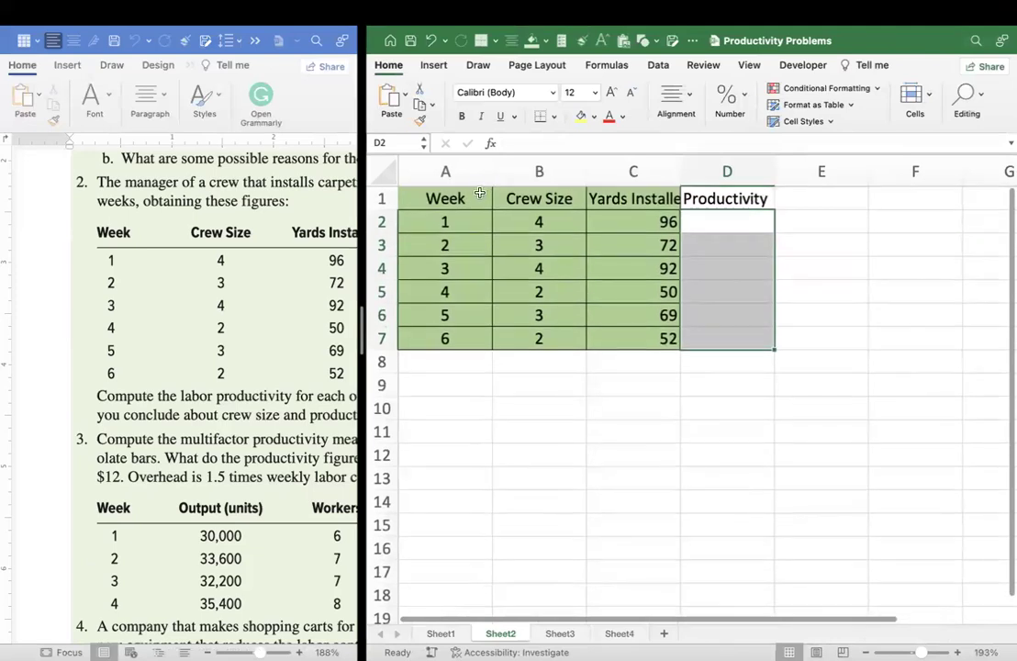
left_click(390, 66)
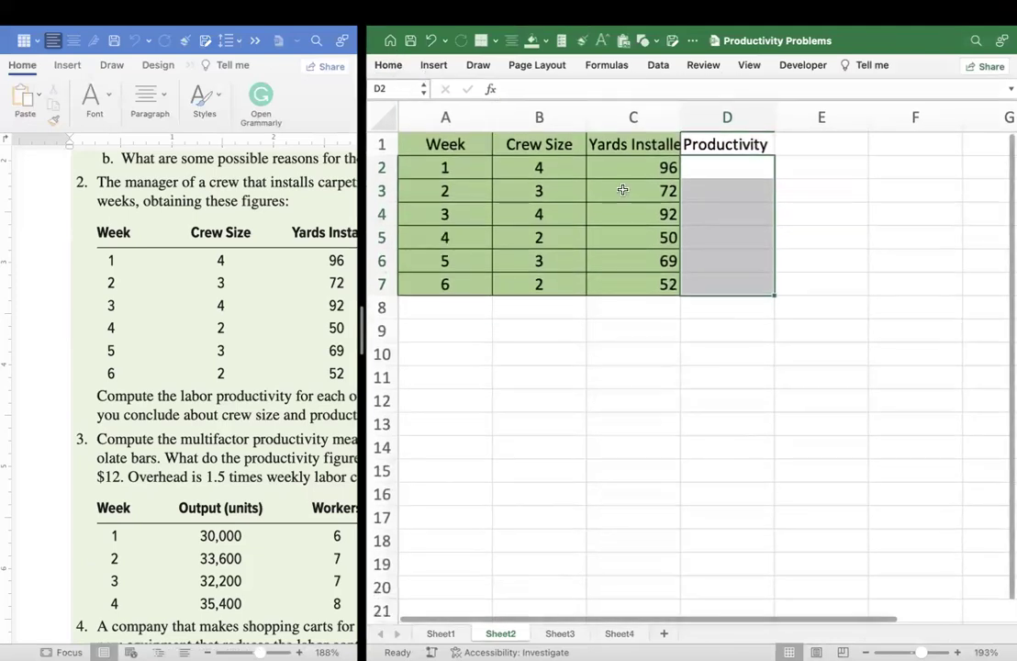
Calculate week 1 labor productivity in D2 with the formula =C2/B2
left_click(737, 174)
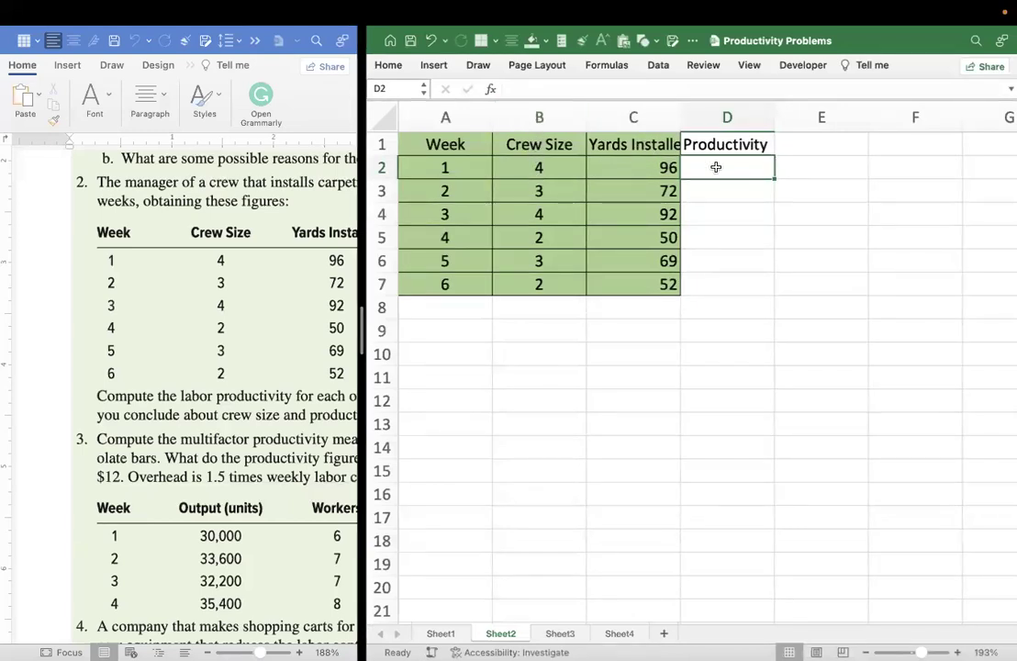
type("=")
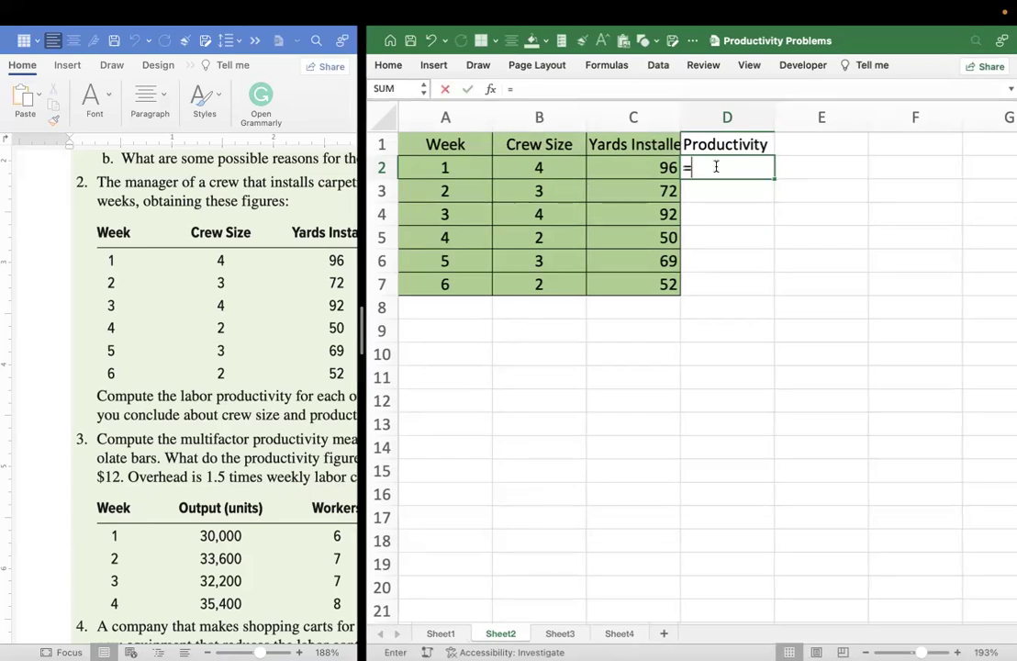
left_click(641, 168)
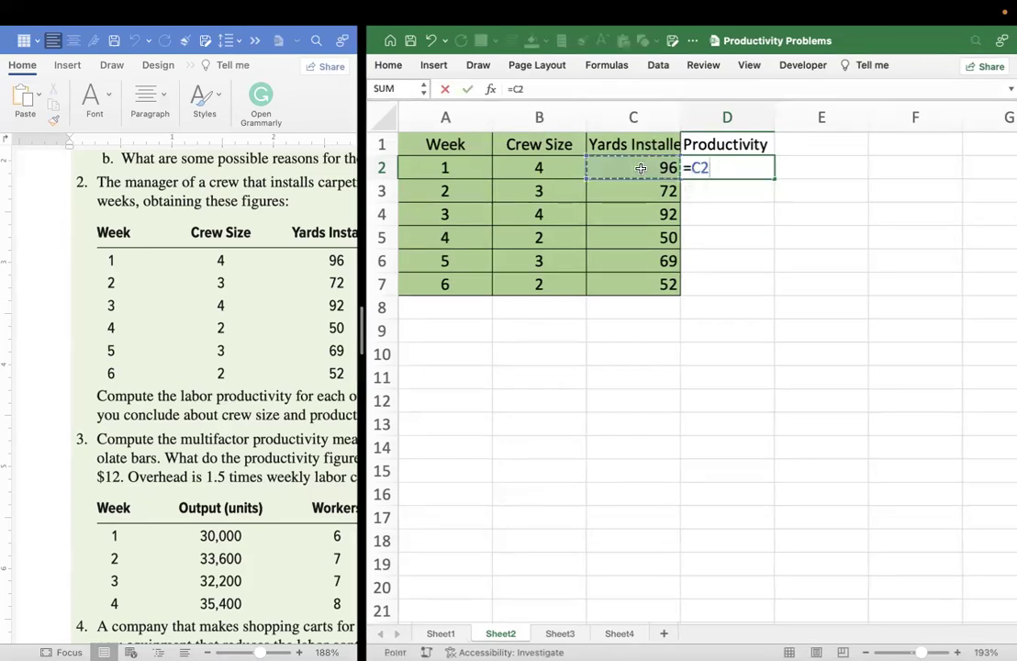
type("/")
left_click(541, 169)
key("Return")
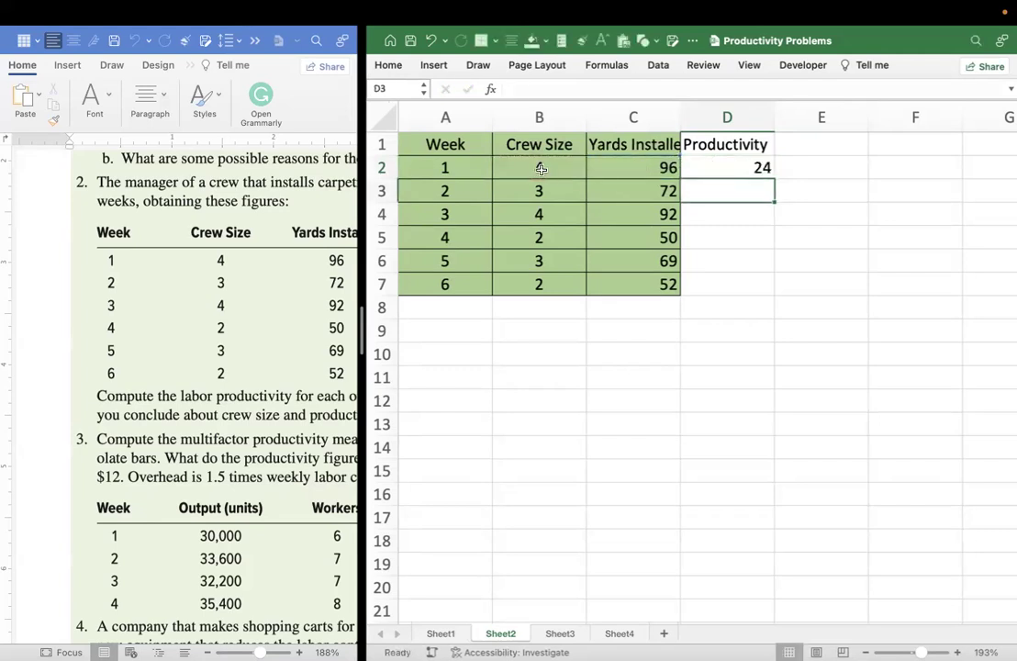
Copy the productivity formula from D2 down through D7 for weeks 2 to 6
left_click(739, 163)
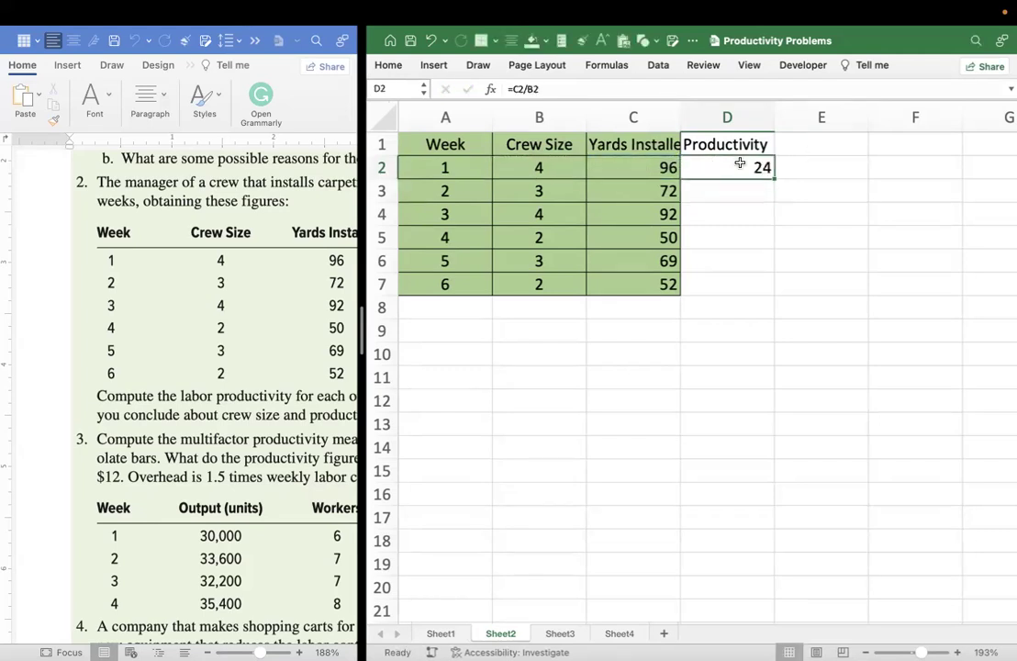
left_click_drag(771, 177, 769, 293)
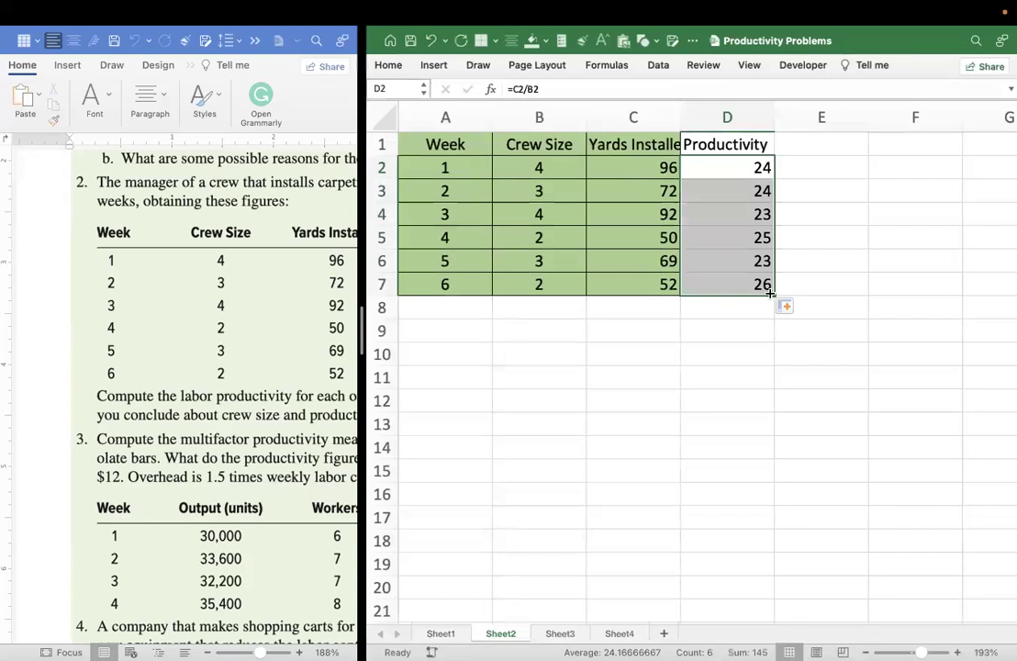
left_click(679, 343)
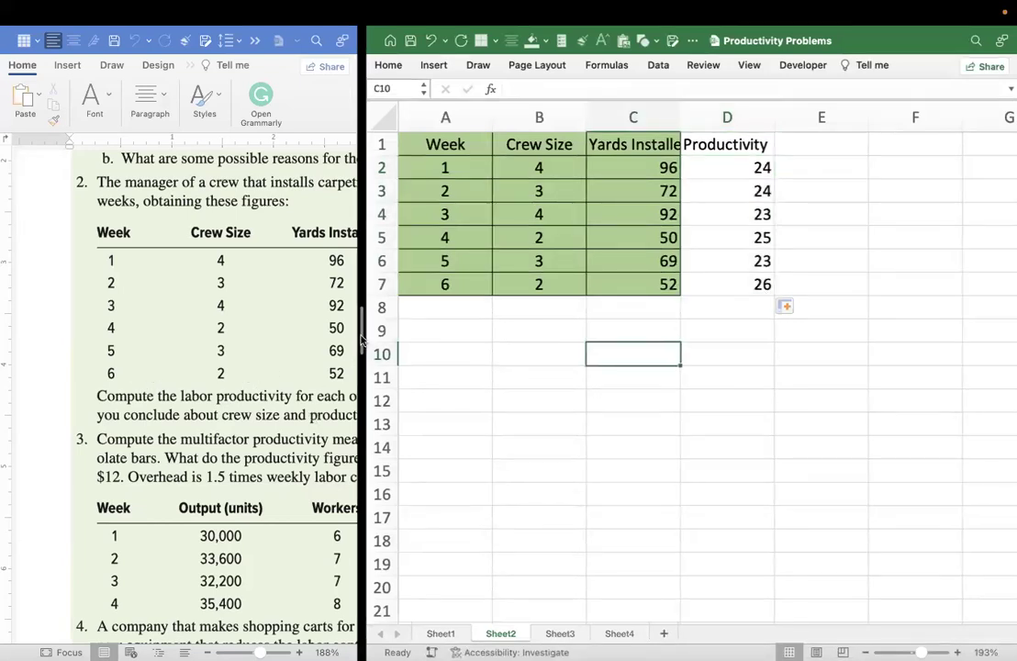
Widen the Word document and read problem 3 on multifactor productivity, including its wage, overhead and material cost assumptions
left_click_drag(363, 337, 699, 343)
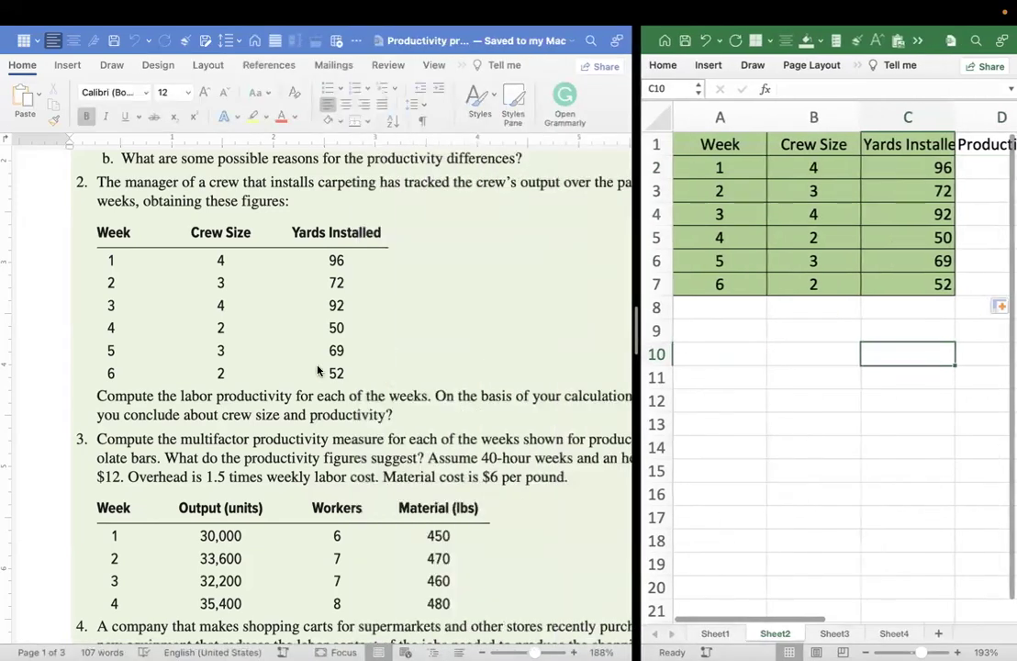
scroll(318, 371, "down", 5)
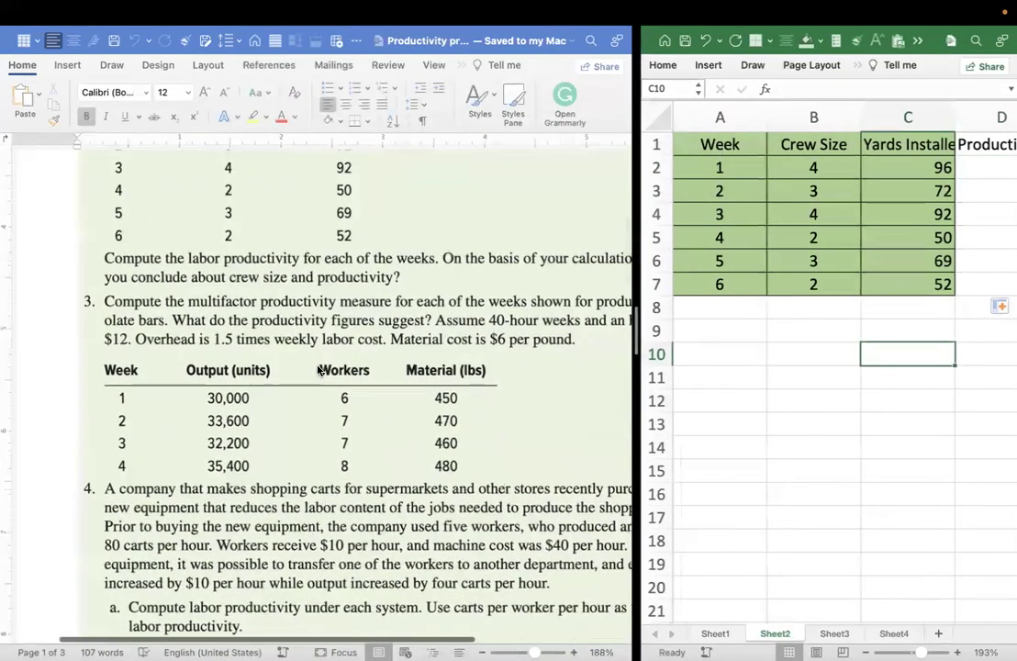
scroll(318, 370, "right", 2)
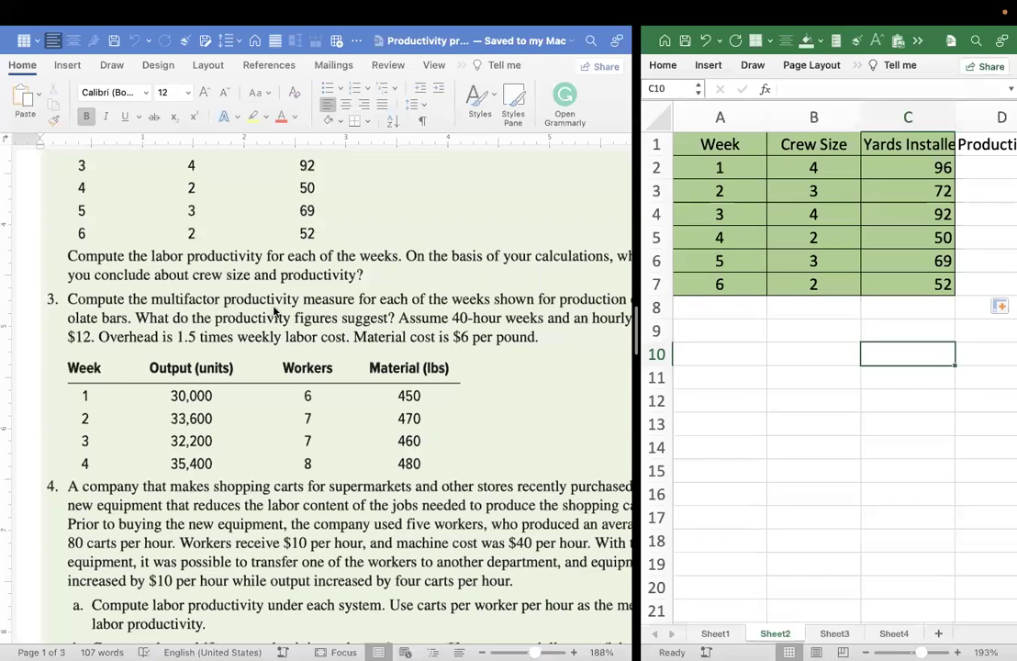
scroll(272, 312, "right", 2)
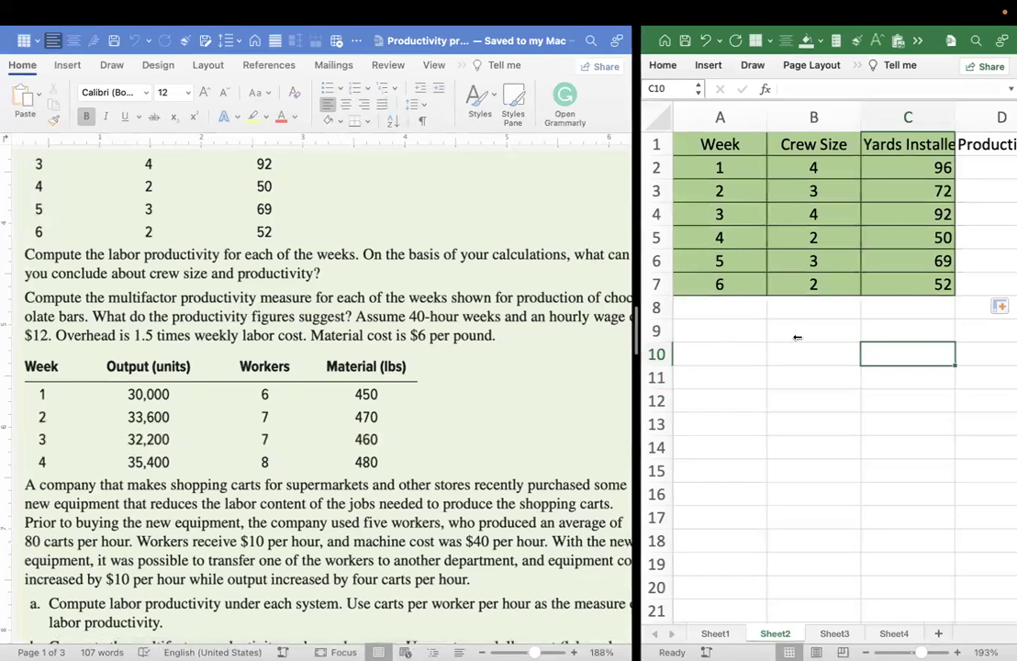
scroll(423, 400, "up", 1)
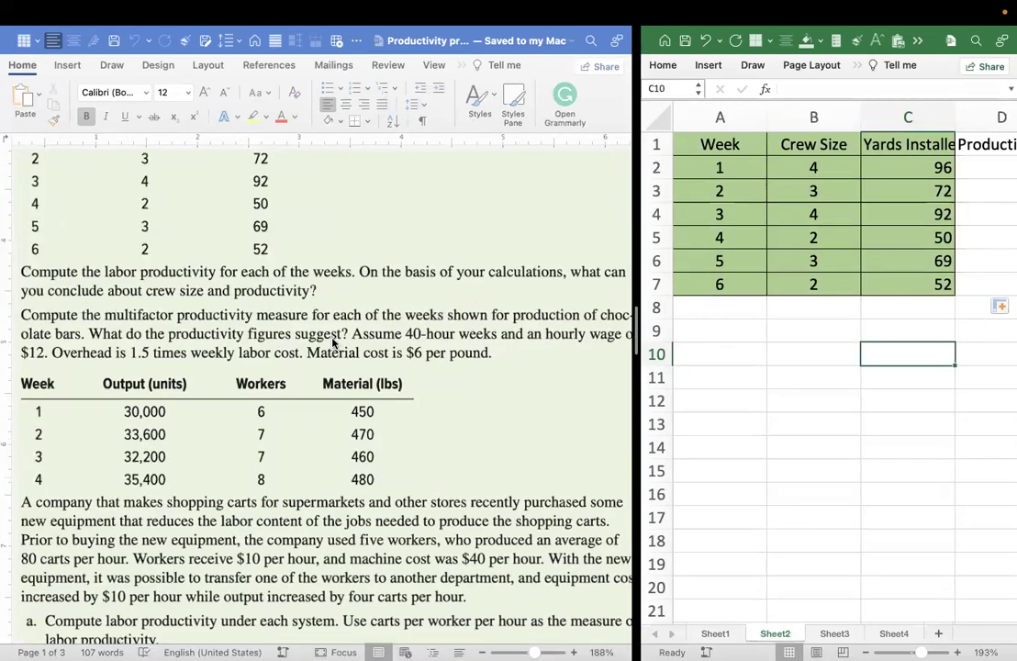
scroll(404, 349, "right", 2)
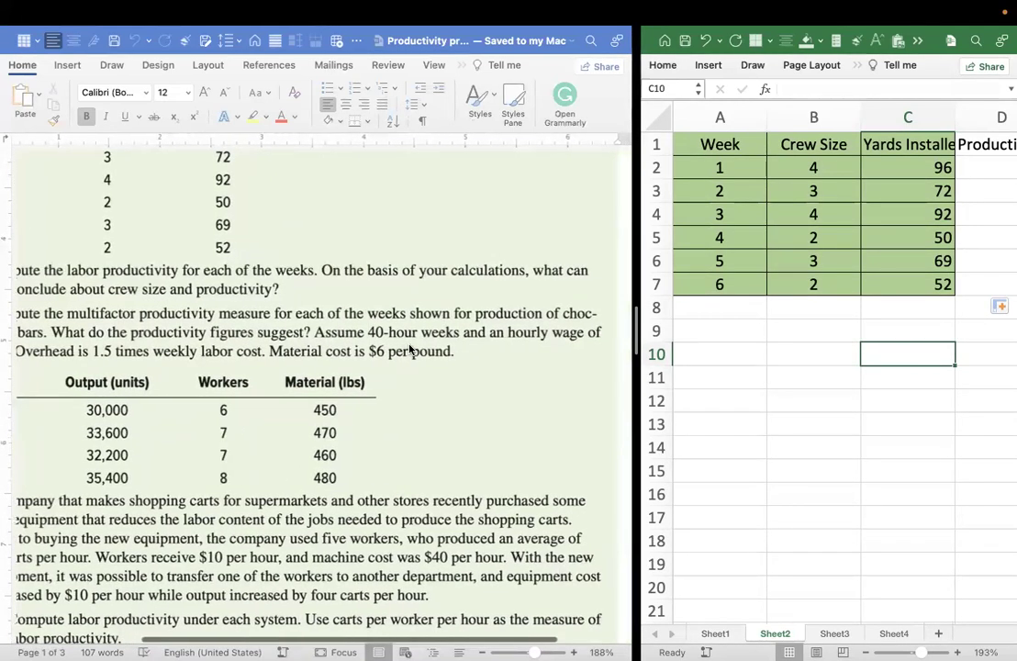
scroll(410, 351, "left", 5)
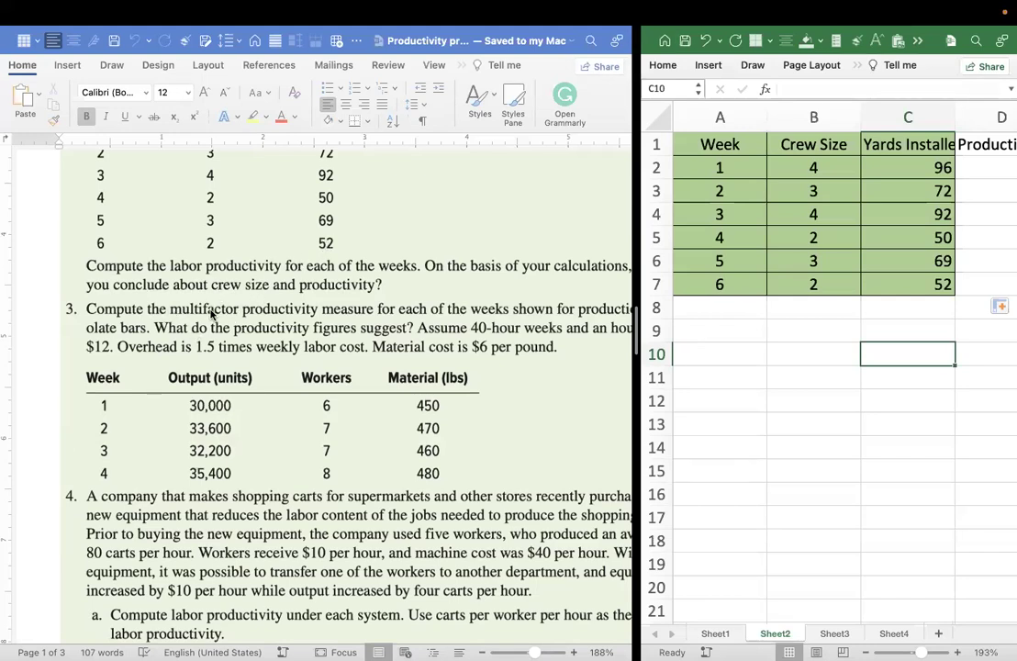
Open Sheet3 in Excel and examine the multifactor productivity formula text in B6, highlighting its cost denominator
left_click(844, 635)
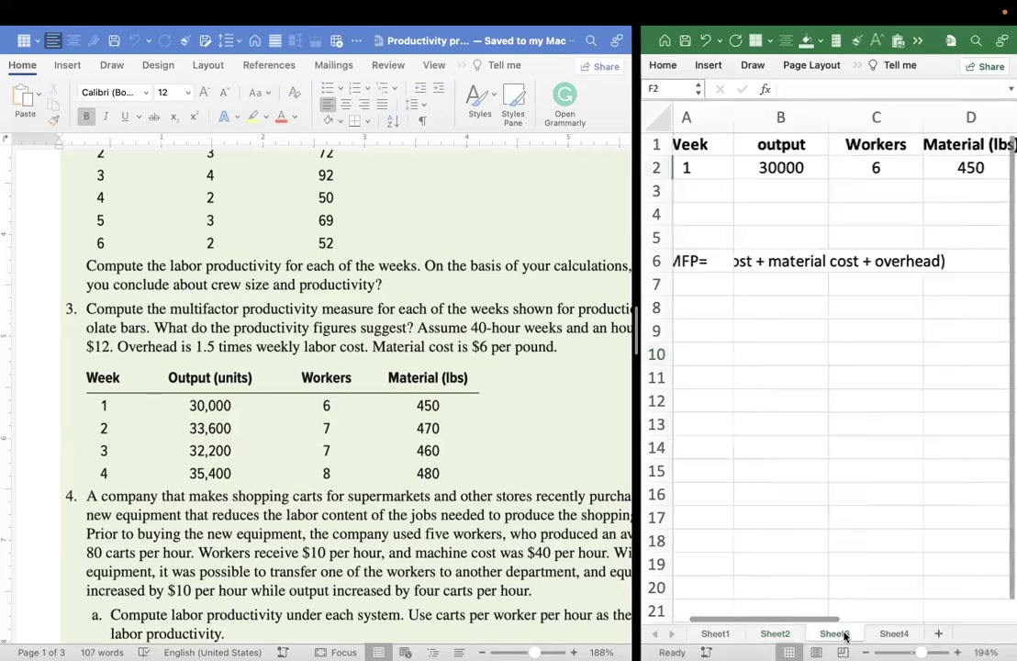
scroll(819, 473, "down", 1)
scroll(820, 473, "down", 1)
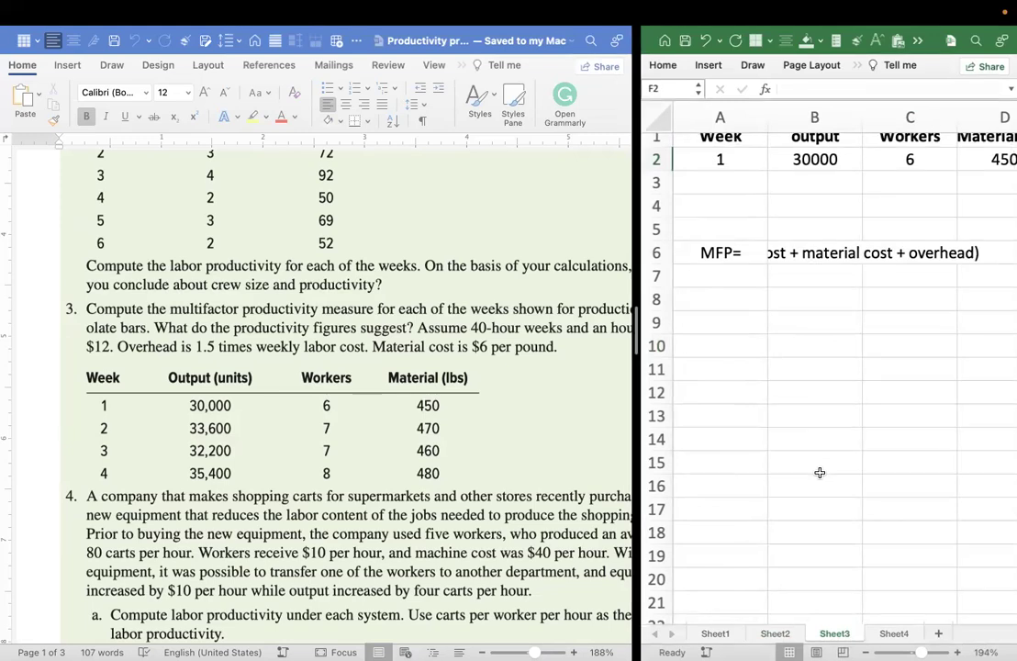
left_click(810, 252)
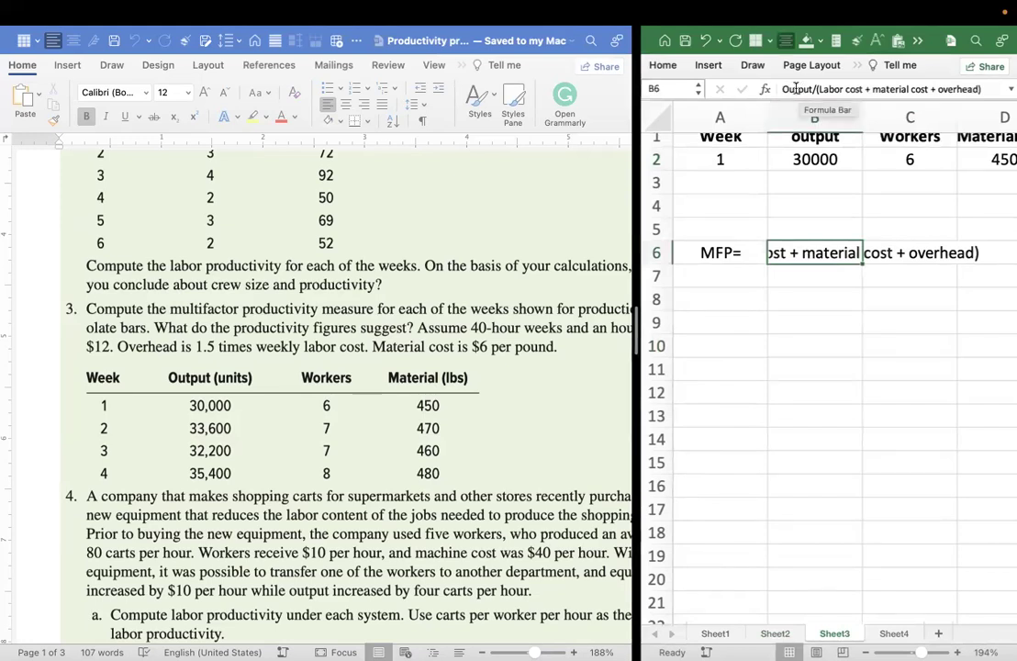
left_click(975, 88)
left_click_drag(975, 88, 817, 87)
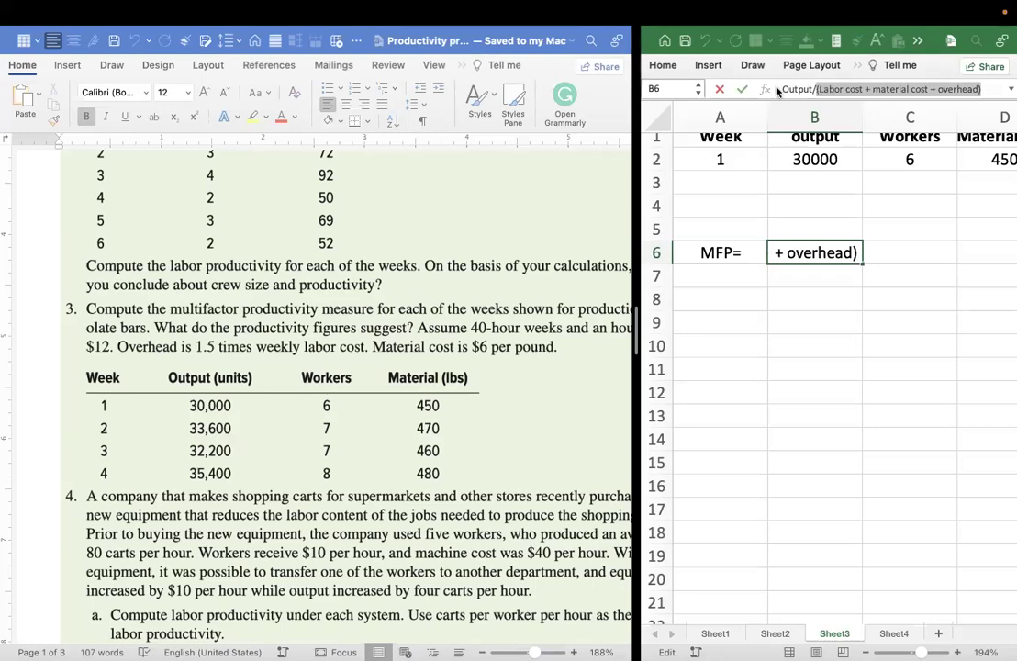
Return to problem 3 in Word and examine the output, workers and material figures in its weekly table
left_click(285, 303)
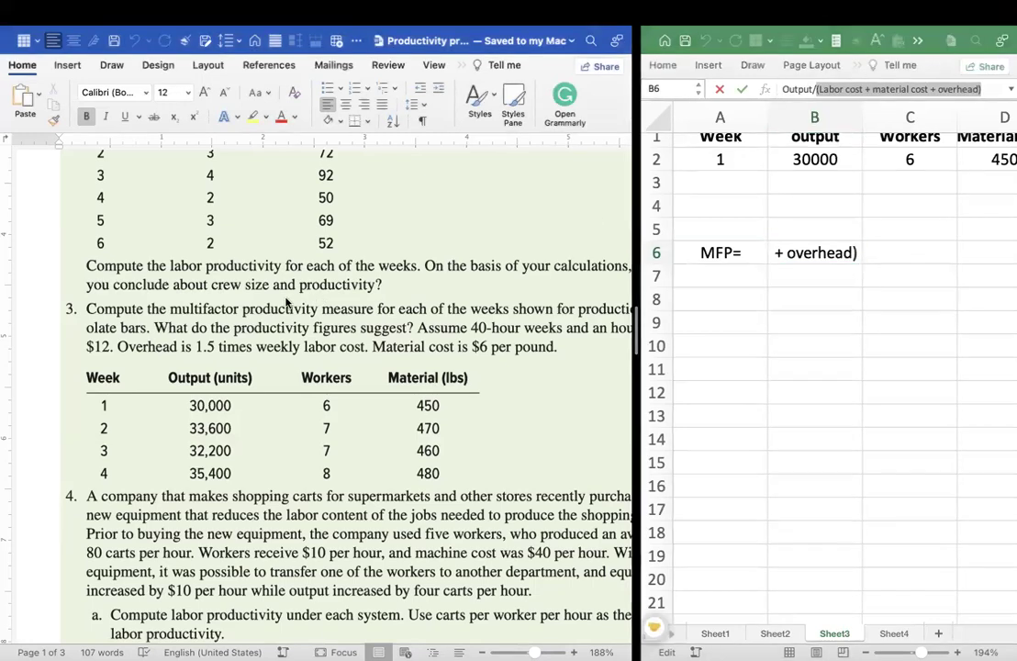
scroll(220, 401, "down", 2)
scroll(201, 383, "down", 5)
scroll(188, 372, "up", 1)
scroll(188, 372, "left", 2)
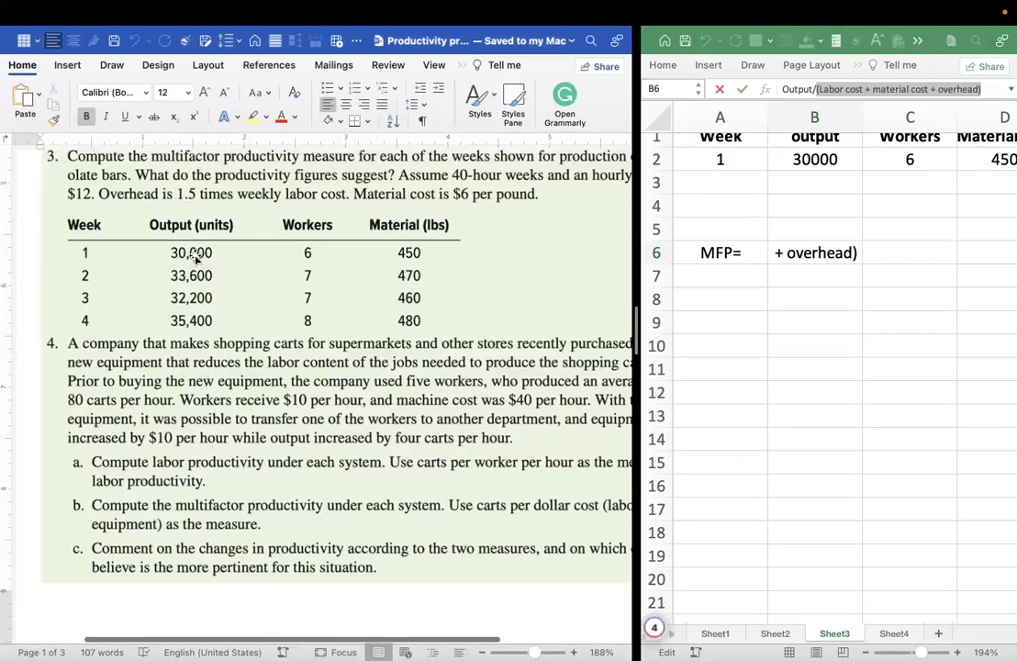
scroll(203, 251, "down", 1)
scroll(200, 252, "right", 2)
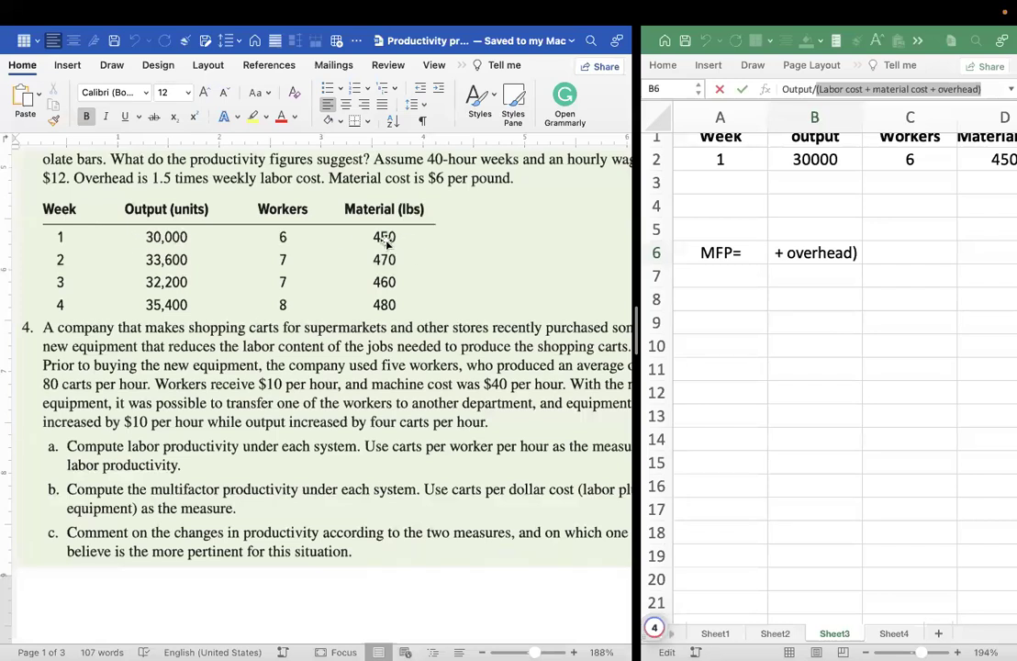
Check week 1's output, workers and material entries in row 2 of Sheet3 against problem 3's table
scroll(389, 238, "left", 2)
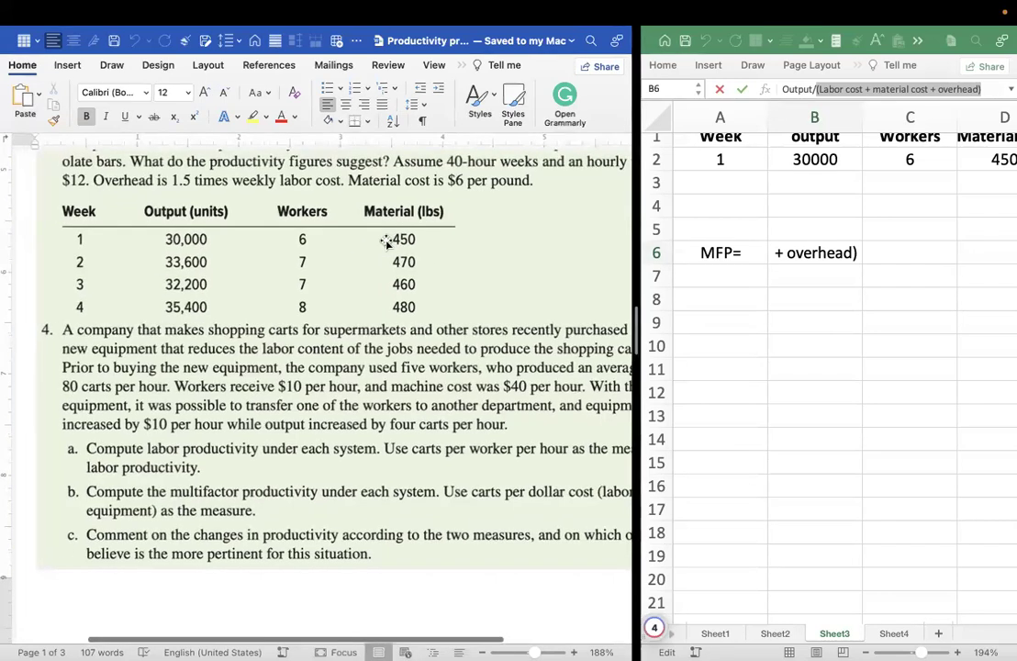
scroll(737, 362, "up", 1)
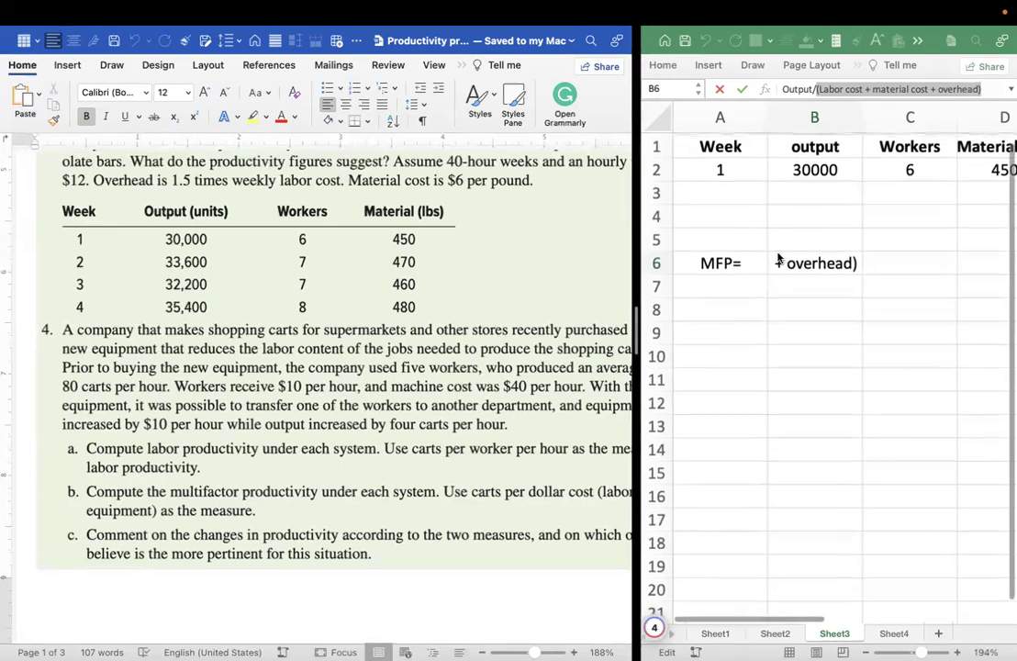
left_click(805, 169)
left_click(804, 169)
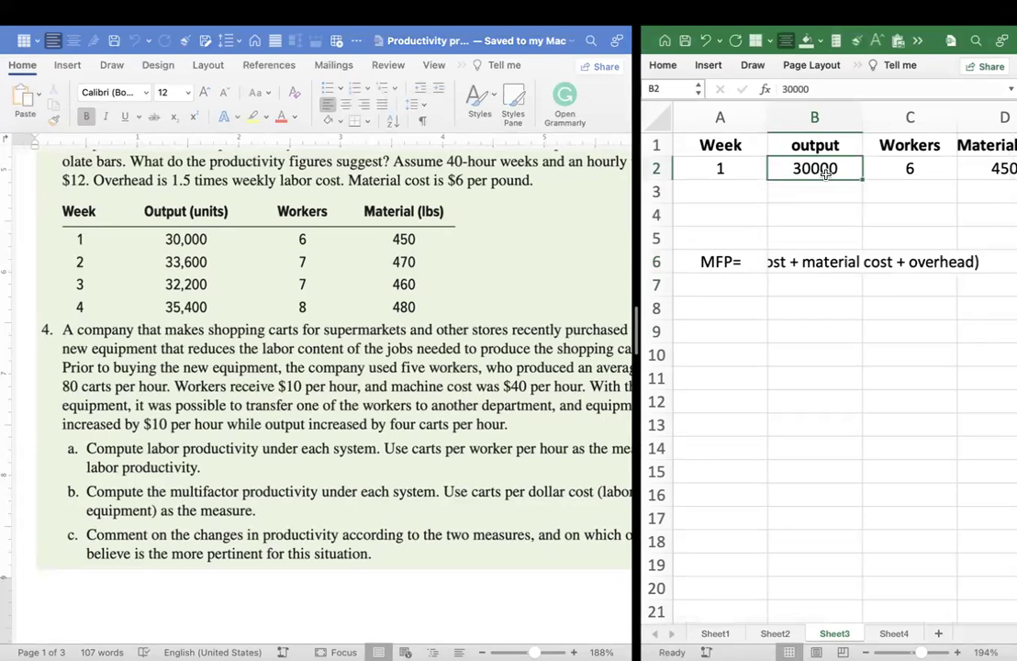
scroll(825, 173, "right", 2)
left_click(854, 170)
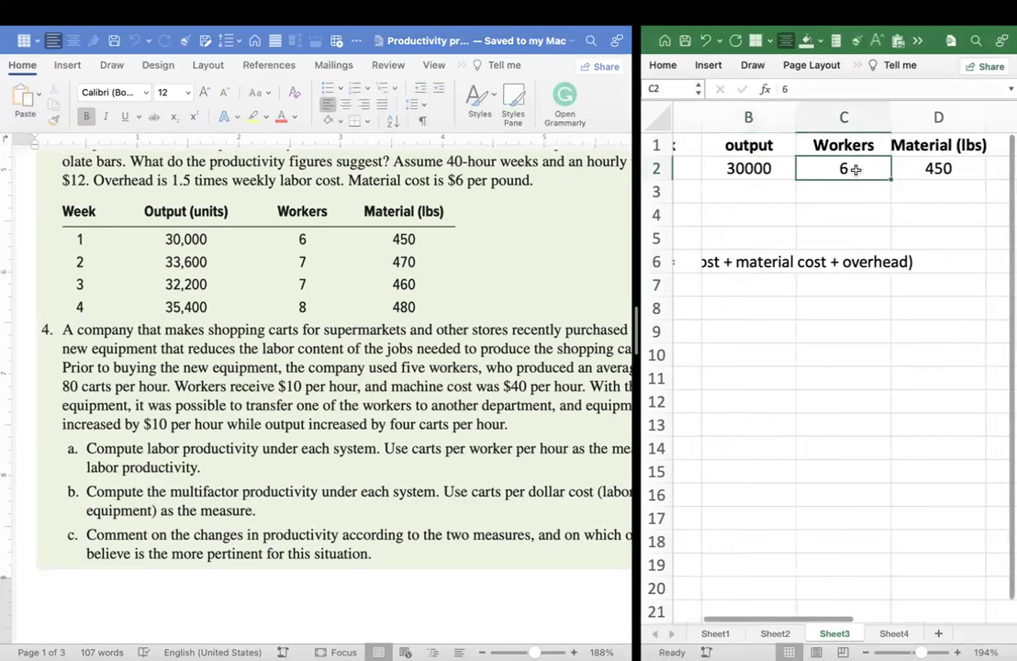
left_click(949, 169)
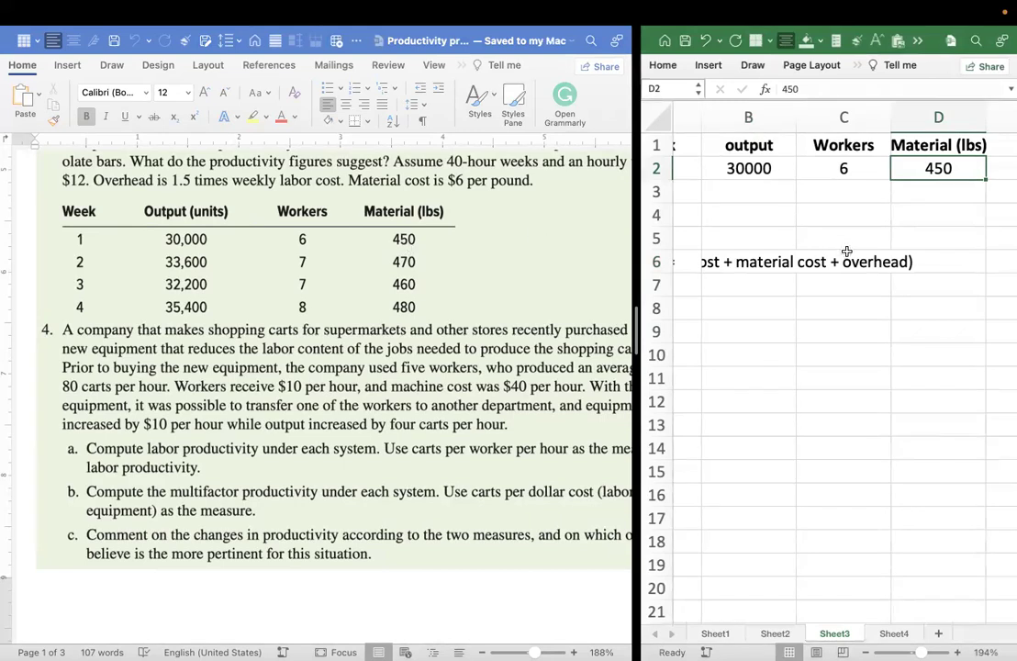
scroll(905, 229, "down", 2)
scroll(905, 230, "left", 2)
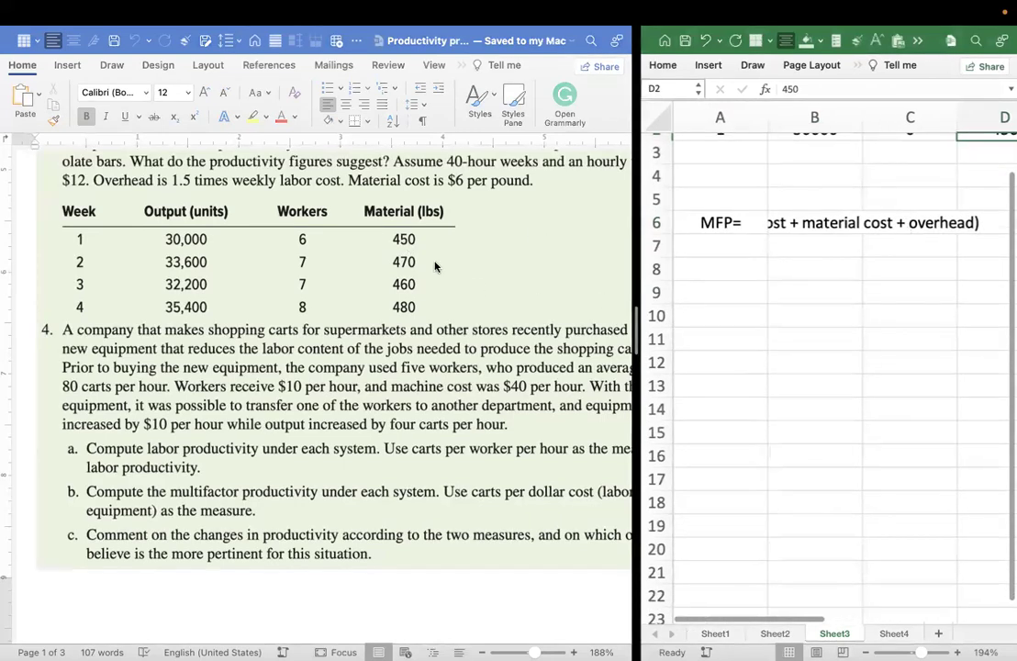
In the Word document, use a red pen to circle problem 3's 40-hour weeks, $12 wage and week 1's 6 workers
scroll(435, 266, "up", 5)
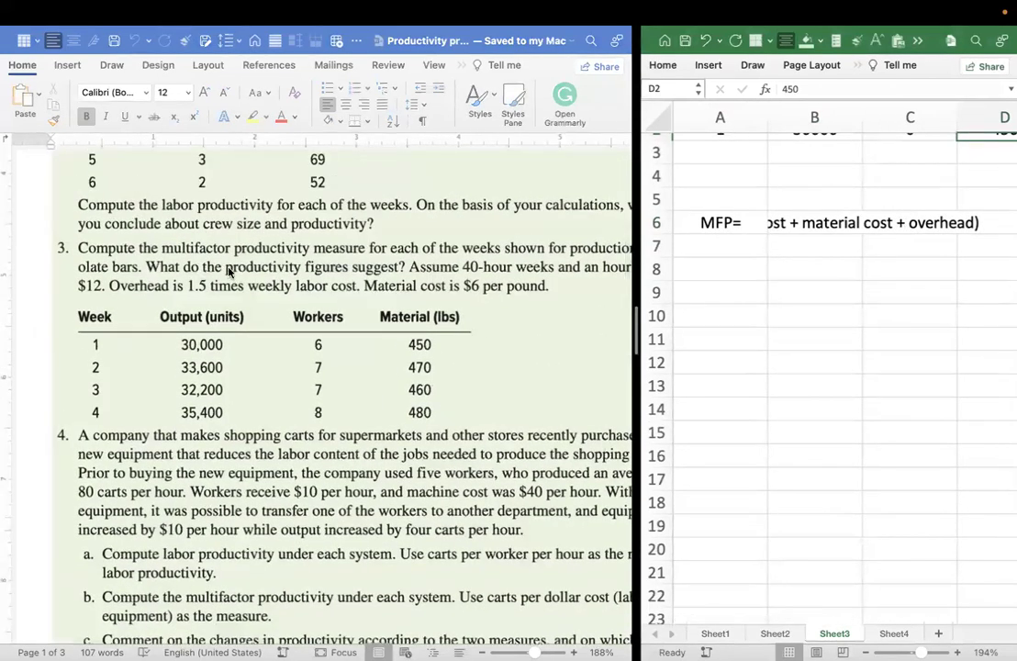
scroll(399, 280, "right", 3)
scroll(399, 280, "up", 1)
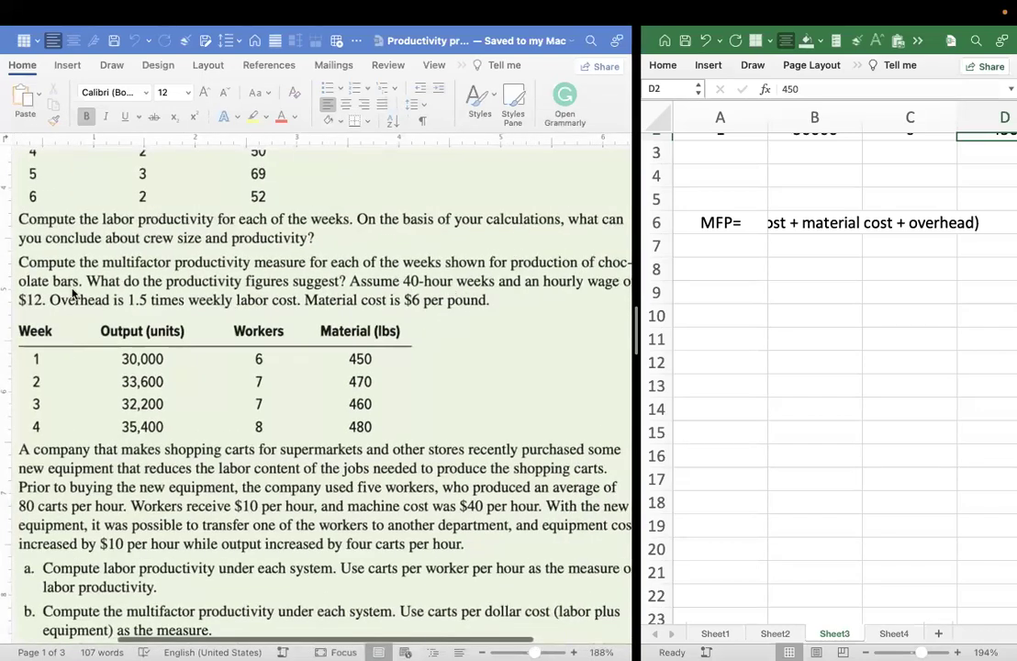
scroll(878, 216, "up", 2)
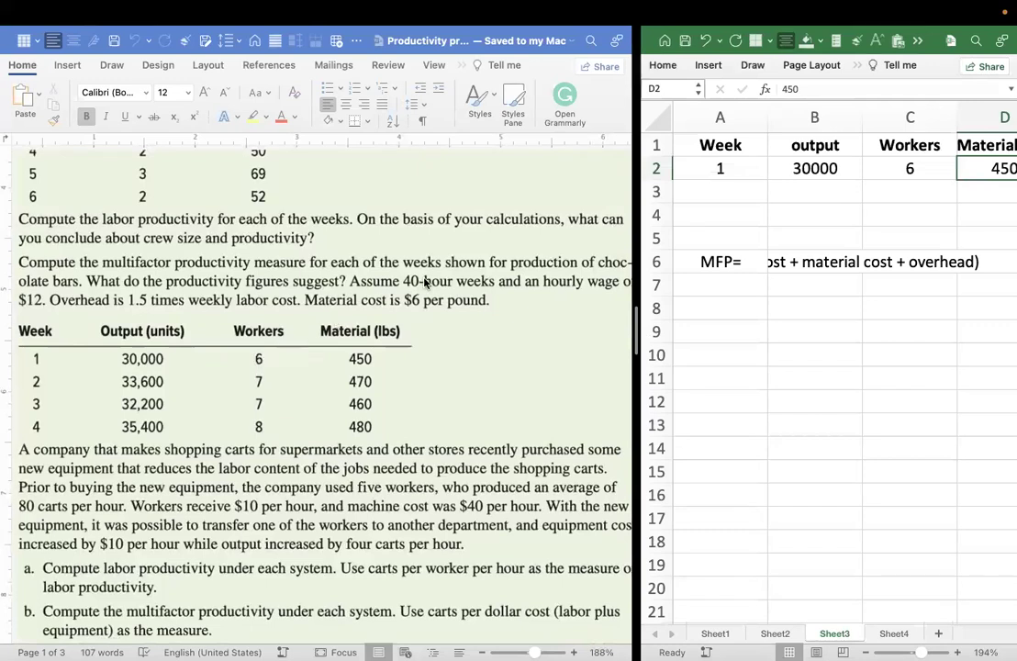
left_click(111, 64)
left_click(111, 64)
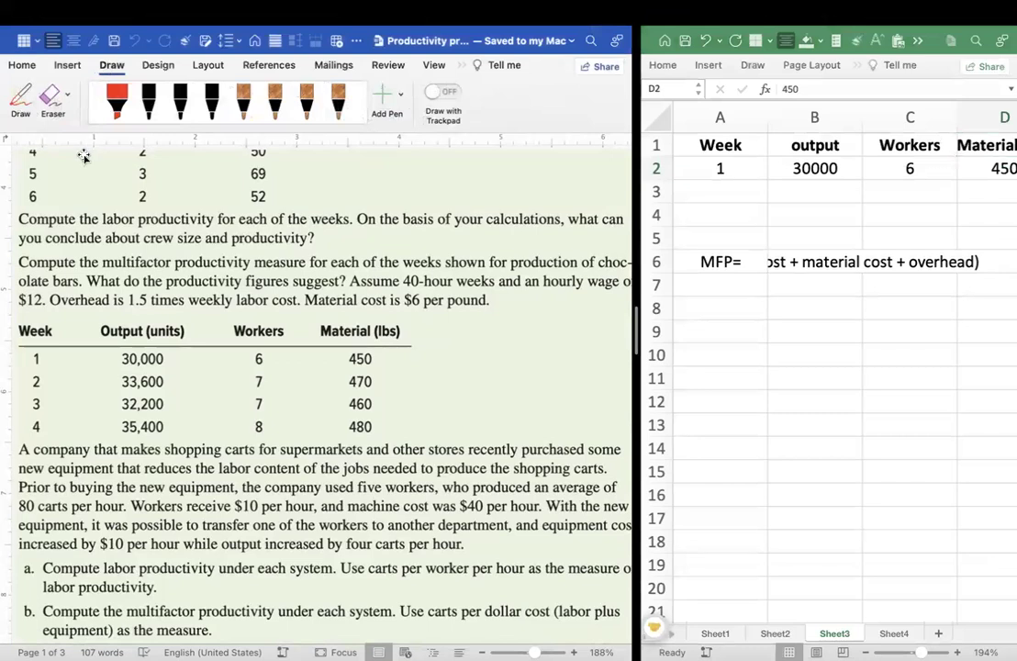
left_click(149, 101)
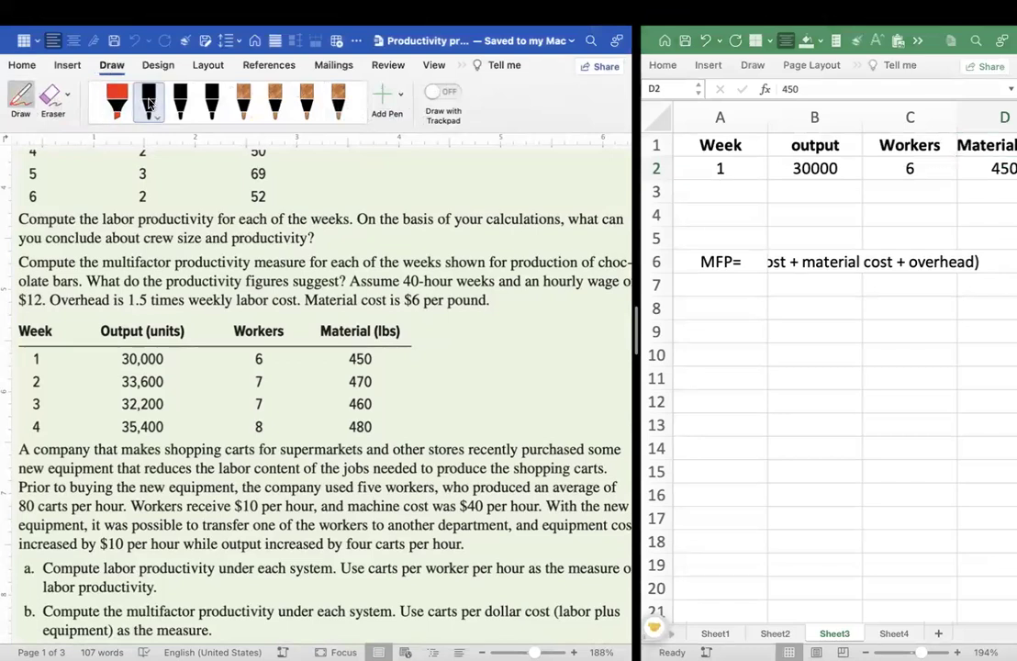
left_click(148, 105)
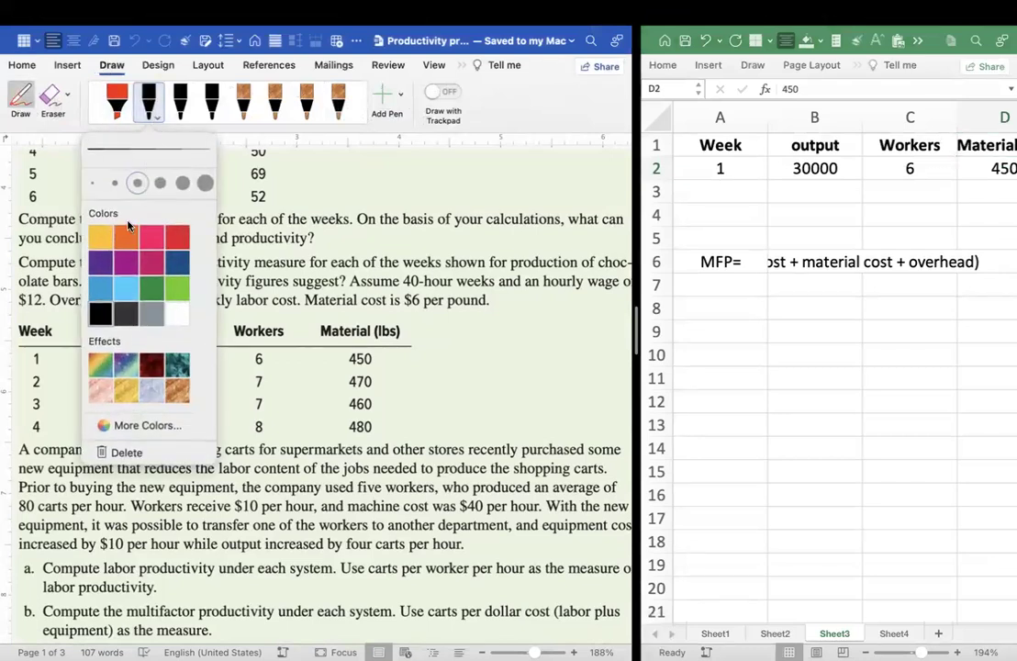
left_click(176, 240)
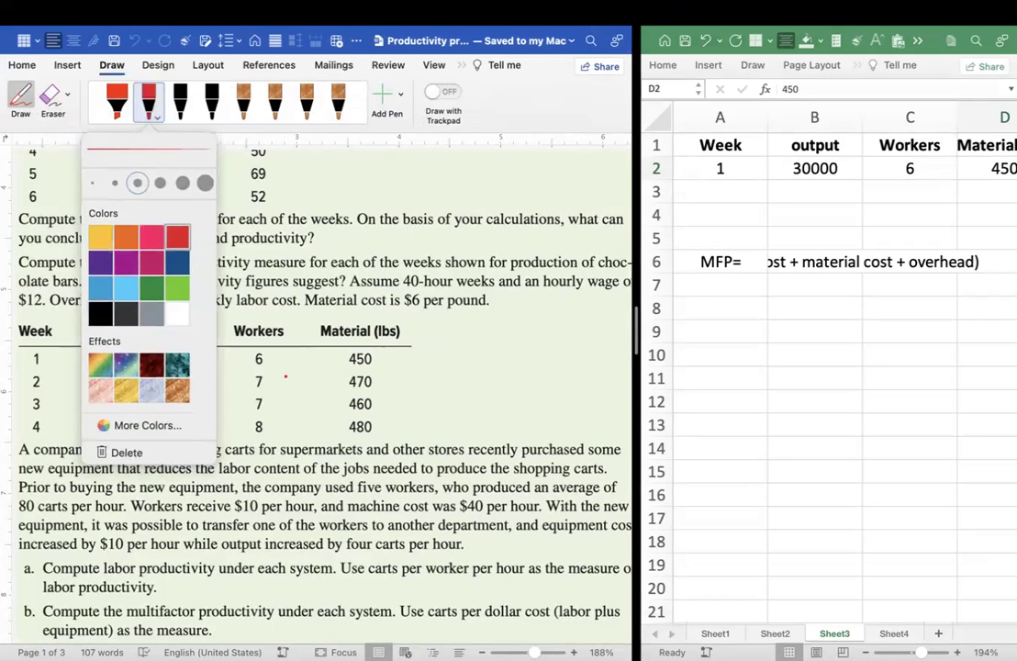
mouse_move(266, 348)
left_mouse_down()
mouse_move(252, 354)
mouse_move(278, 349)
left_mouse_up()
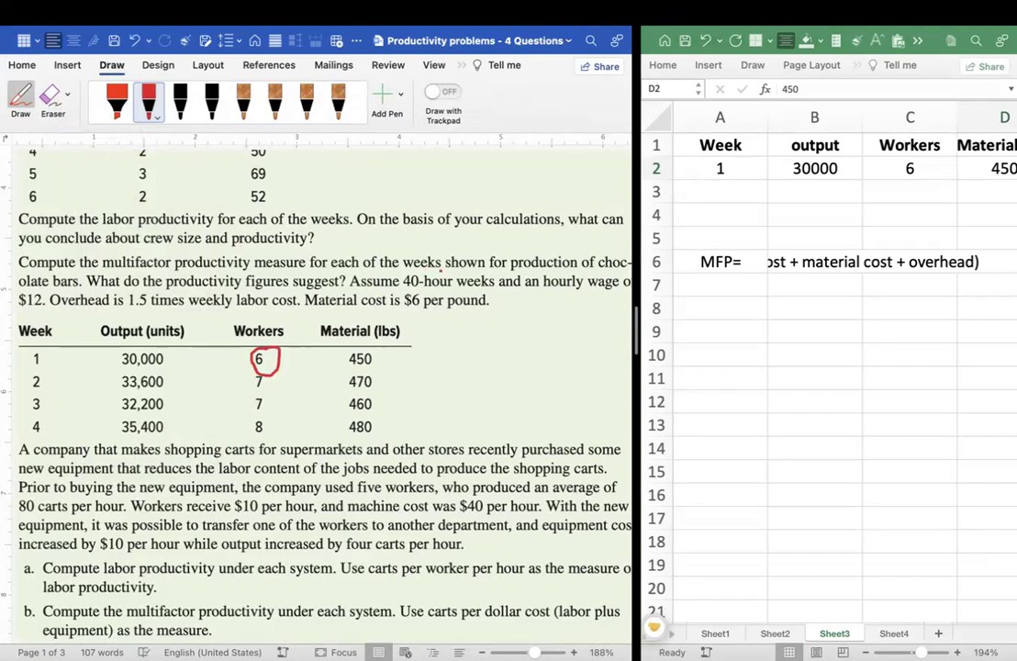
mouse_move(447, 272)
left_mouse_down()
mouse_move(413, 272)
mouse_move(424, 290)
mouse_move(486, 291)
mouse_move(503, 277)
left_mouse_up()
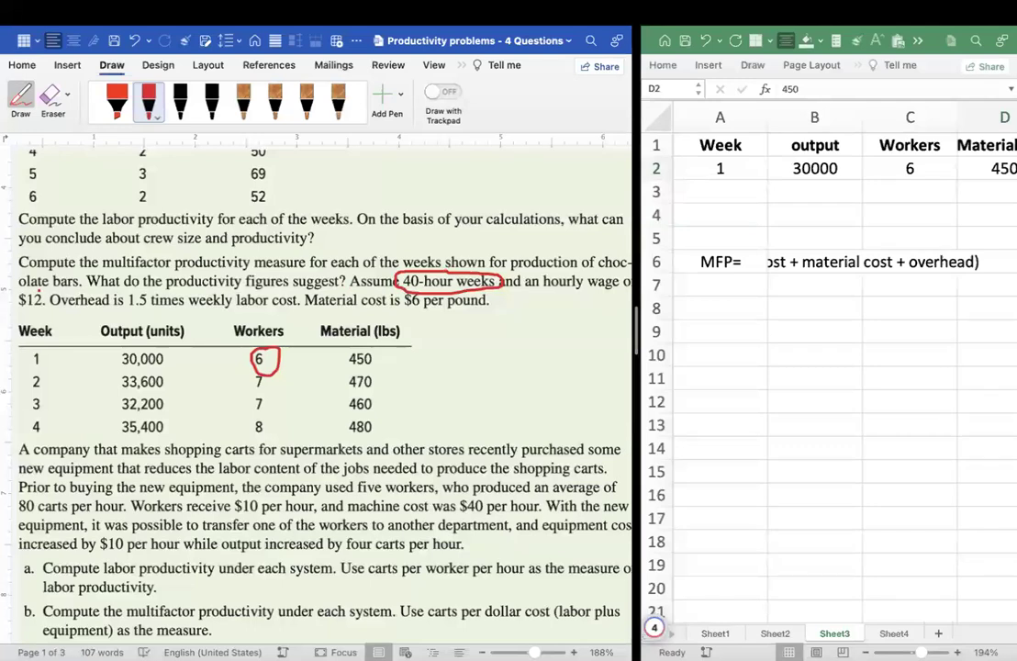
mouse_move(41, 290)
left_mouse_down()
mouse_move(17, 290)
mouse_move(52, 302)
left_mouse_up()
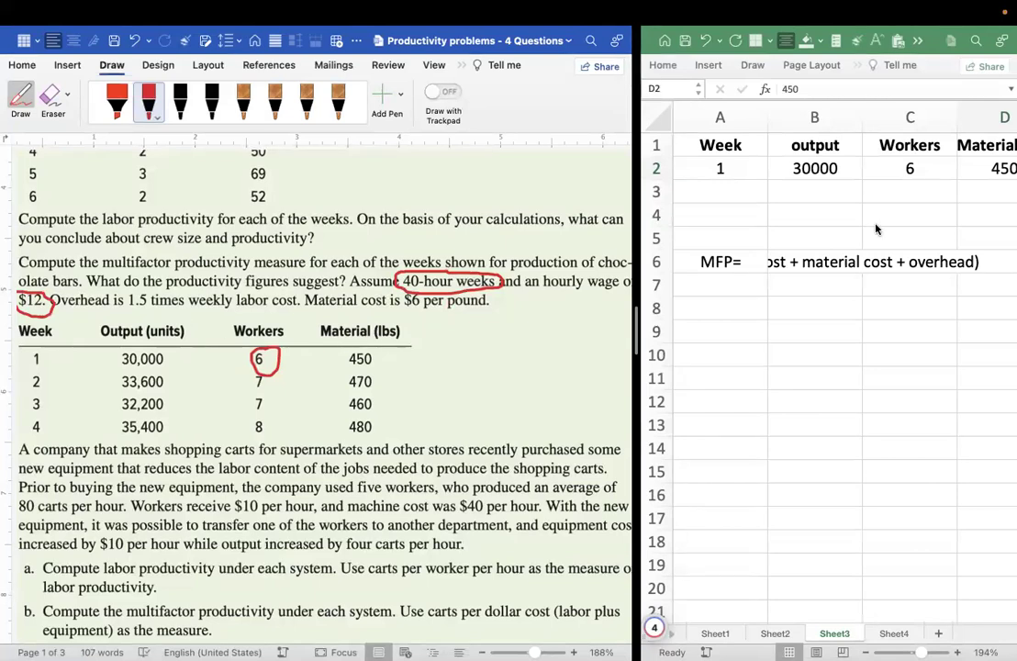
Return to Excel and highlight the labor cost term in the B6 formula text to examine it
left_click(811, 266)
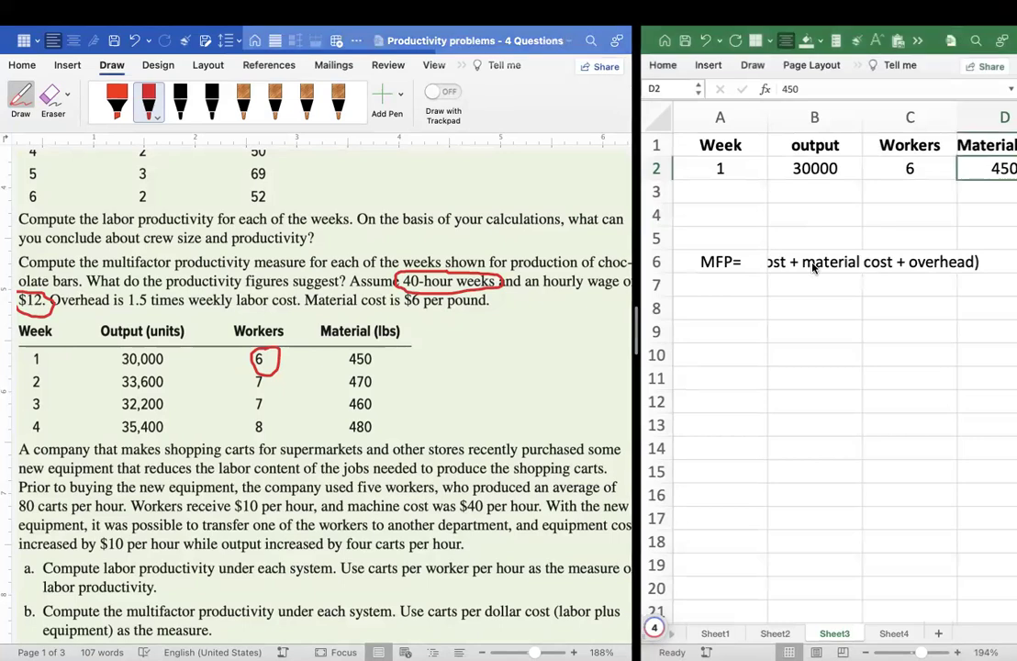
left_click(808, 263)
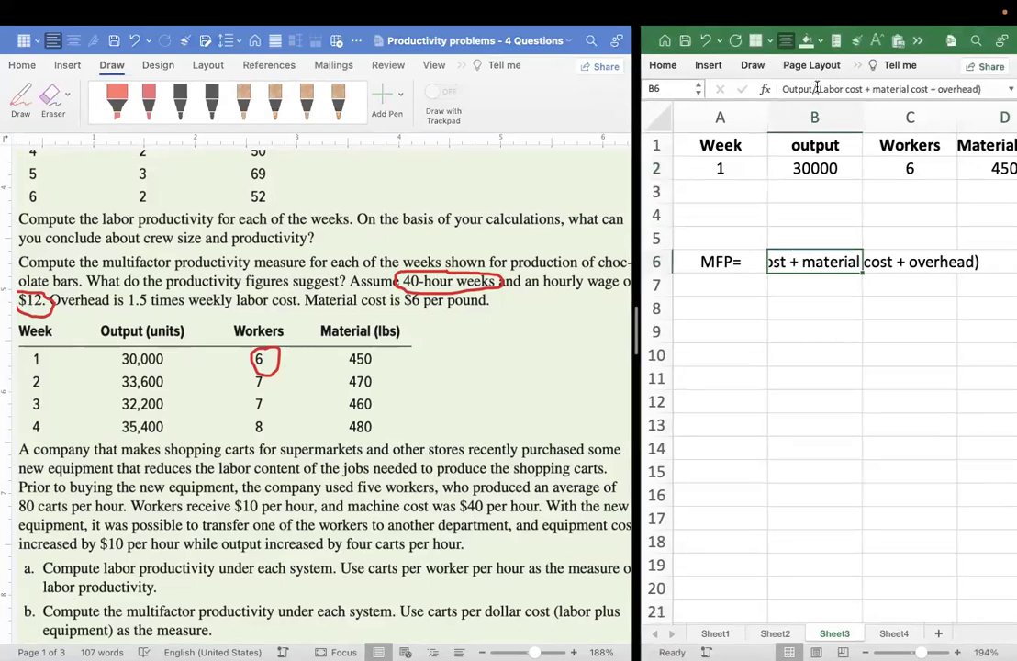
left_click_drag(818, 89, 863, 84)
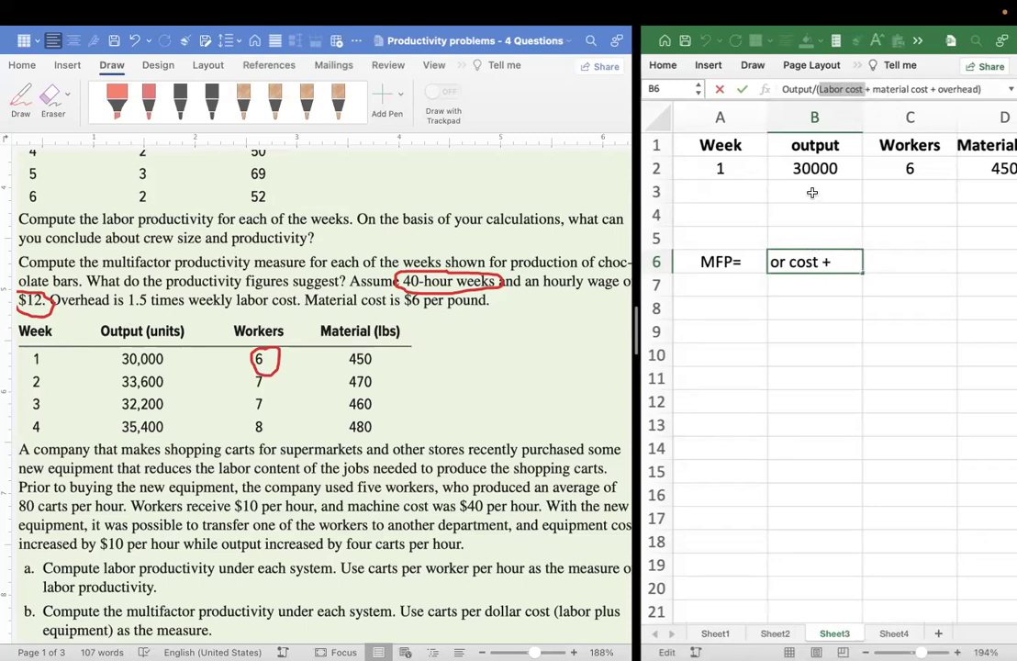
Start the week 1 MFP formula in F2 with output B2 divided by an opened denominator, =B2/((
scroll(804, 199, "right", 3)
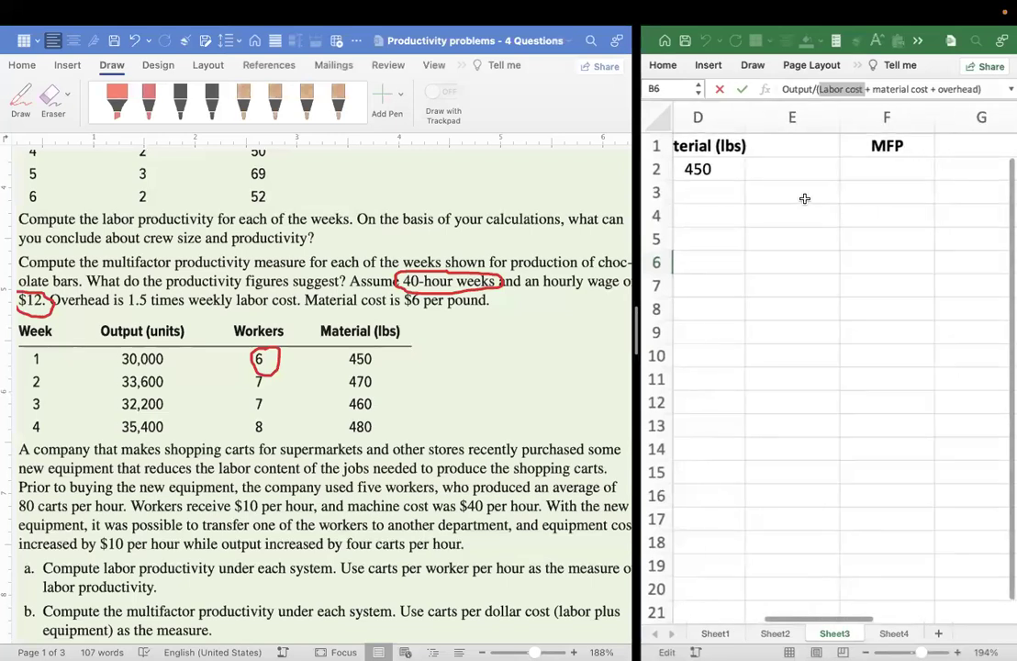
left_click(881, 168)
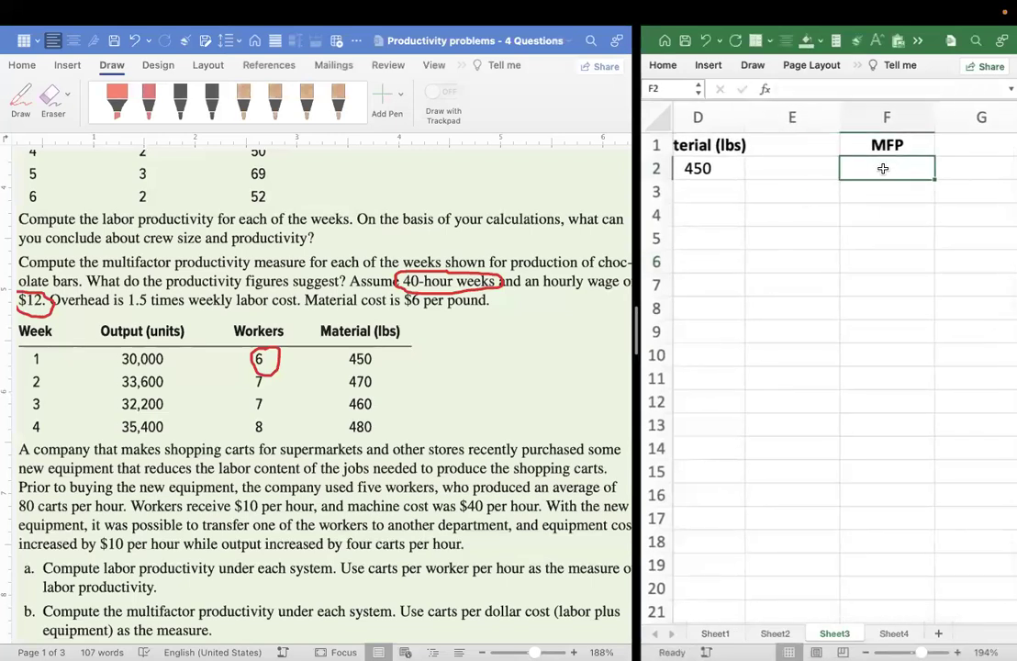
type("=")
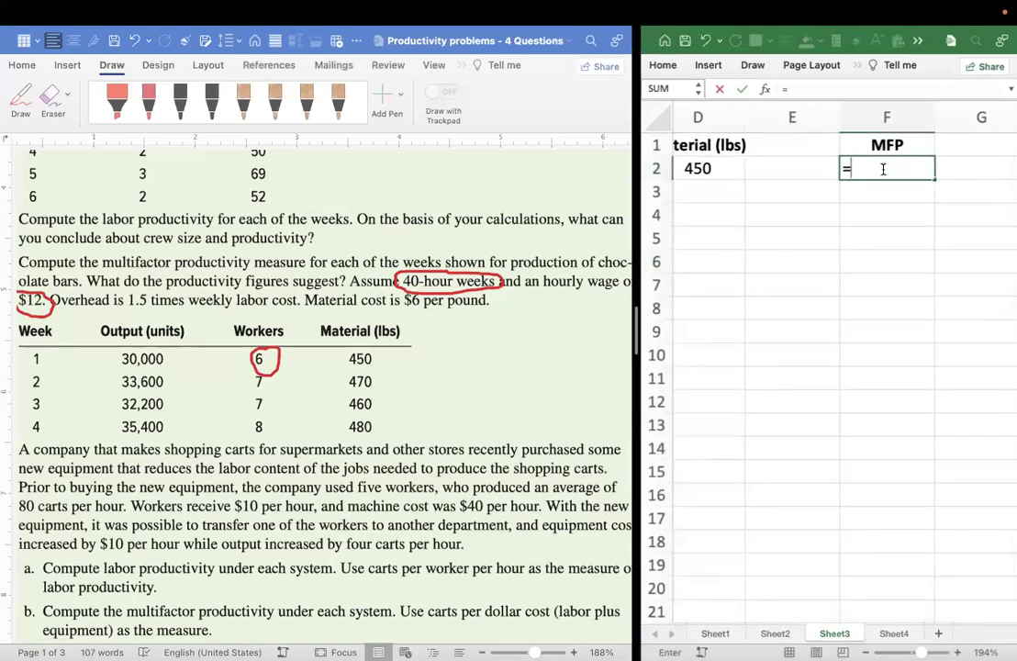
scroll(874, 226, "left", 3)
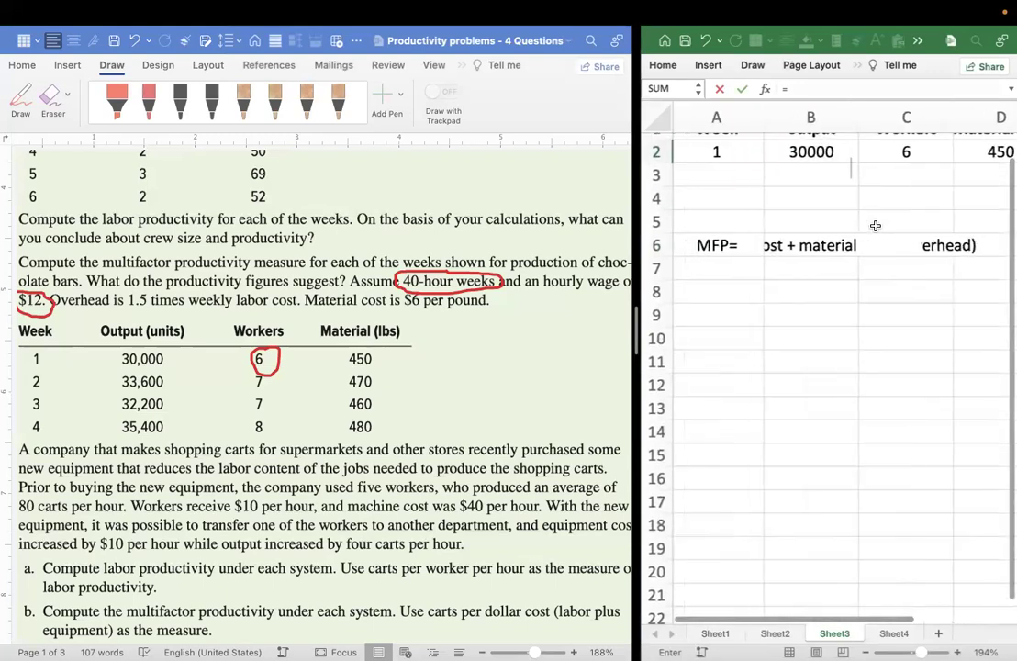
left_click(807, 152)
scroll(807, 152, "right", 5)
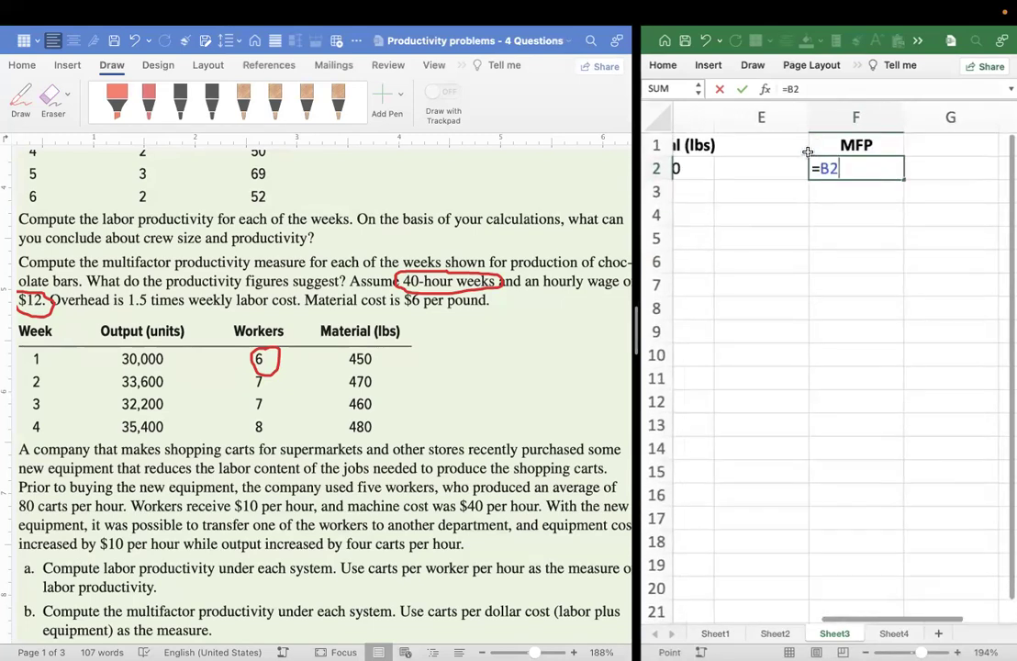
type("/((")
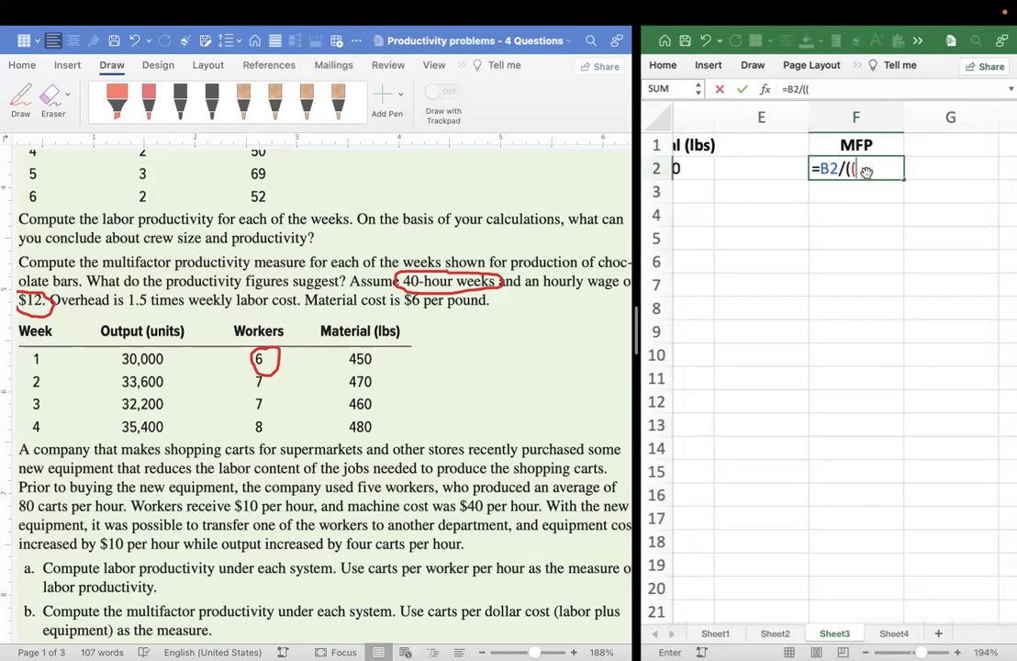
Widen the Excel window and add the labor cost term C2*40*12 in parentheses to the F2 denominator, checking its value
scroll(862, 188, "left", 3)
scroll(863, 189, "down", 2)
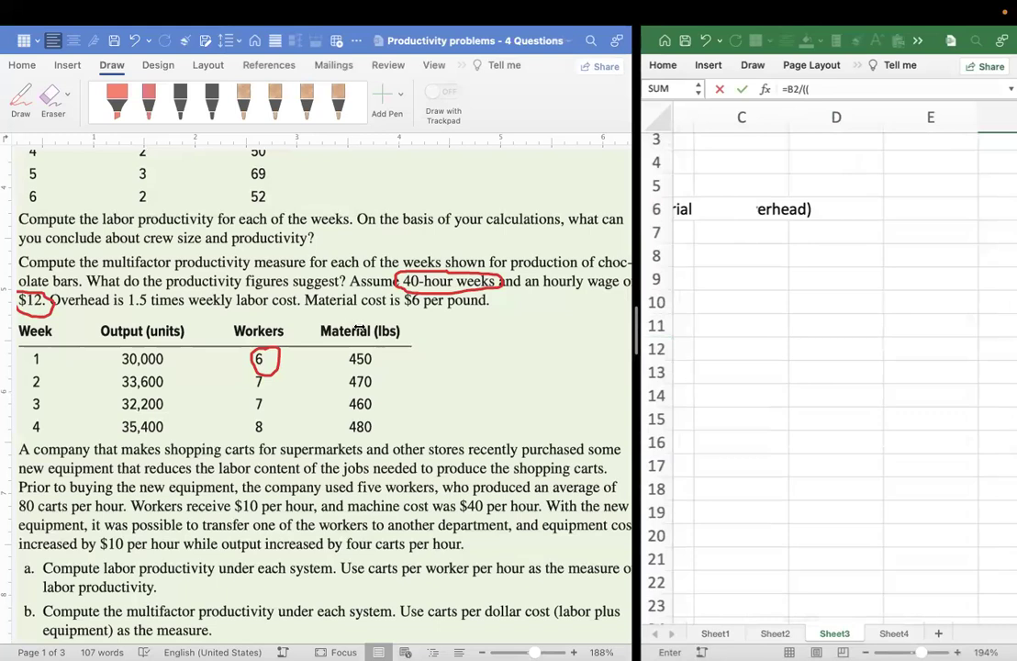
left_click_drag(635, 331, 362, 331)
scroll(716, 351, "left", 3)
scroll(717, 352, "up", 2)
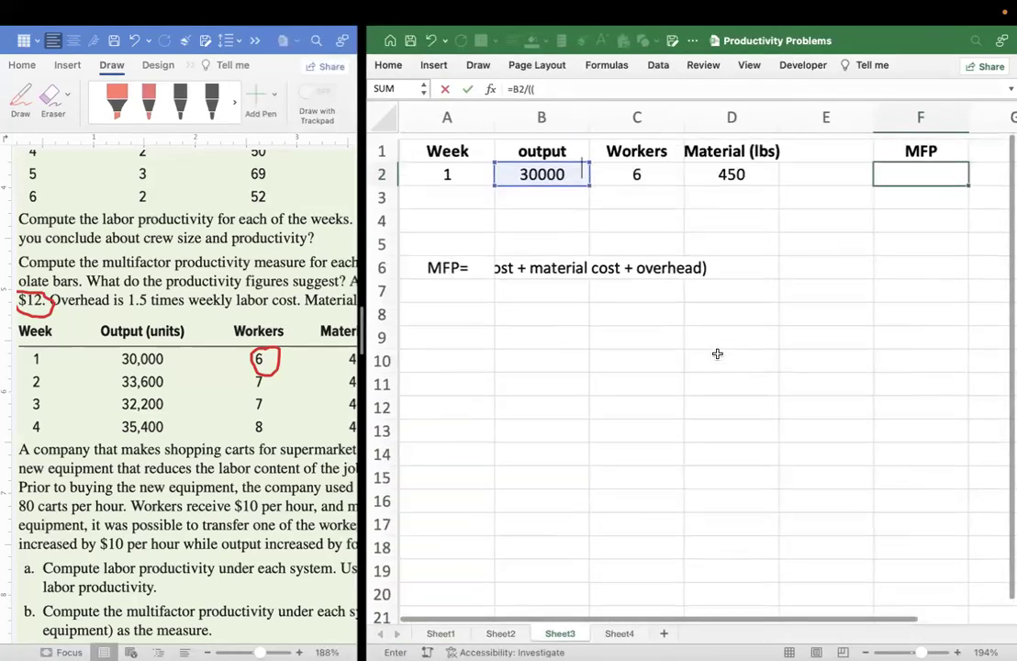
scroll(716, 353, "right", 1)
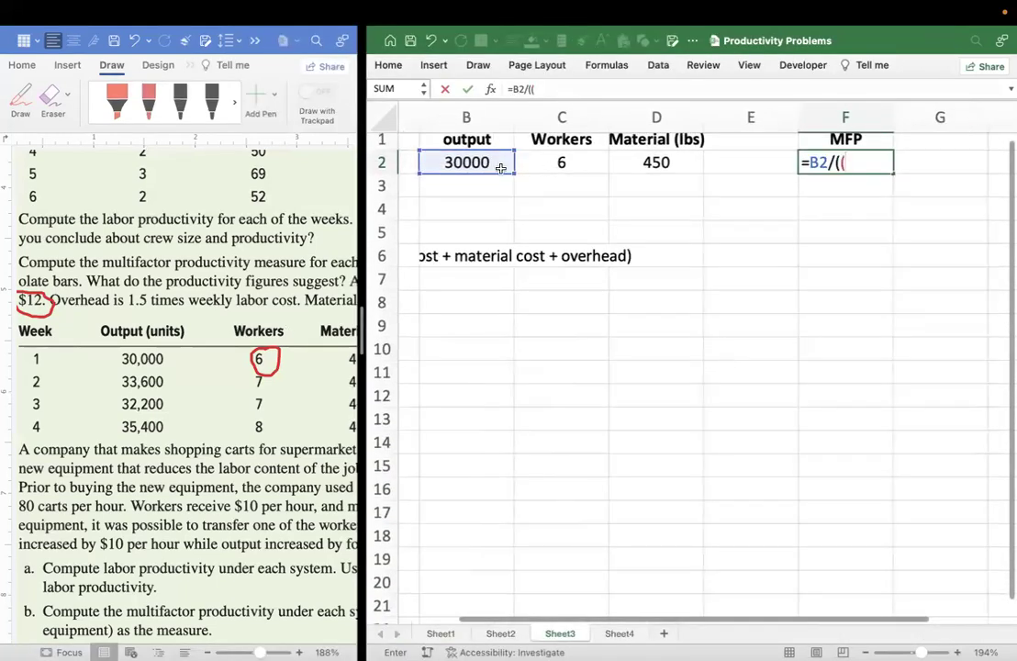
left_click(567, 162)
type("*40")
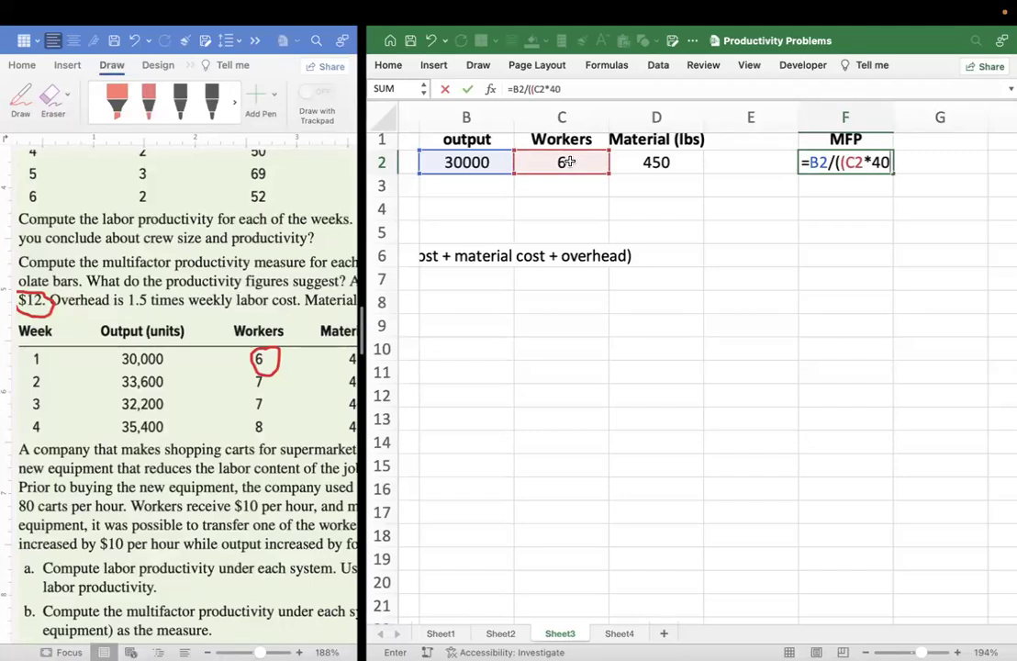
type("*12")
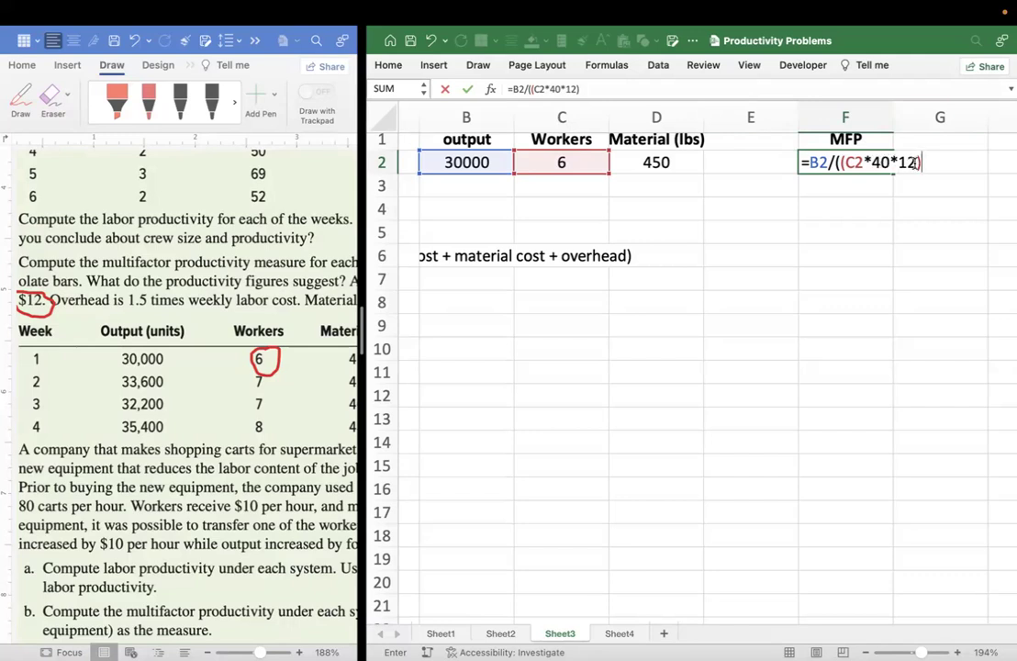
left_click_drag(937, 163, 840, 161)
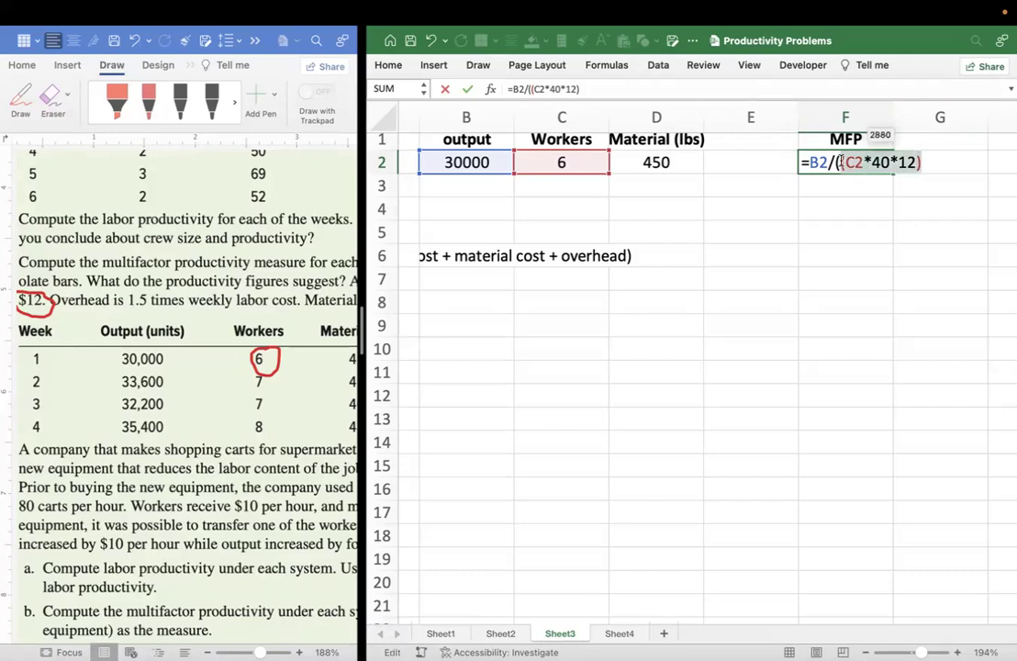
left_click(934, 161)
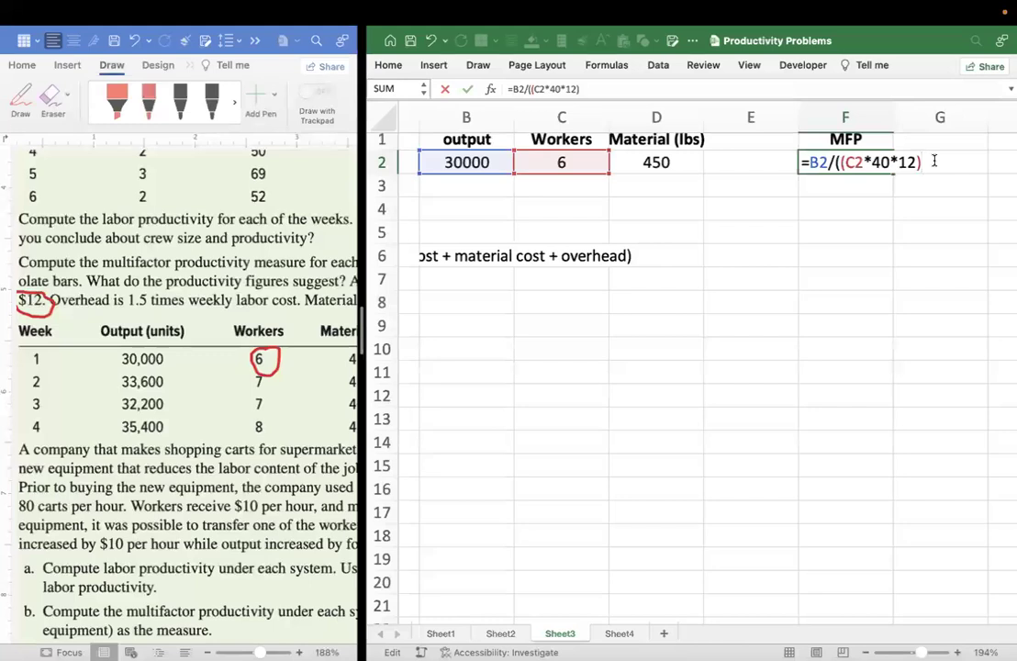
Add the overhead term +(1.5*C2*40*12) to the F2 denominator, reusing the copied labor cost expression
type("(")
type("1.5*")
left_click_drag(844, 162, 912, 163)
key("super+c")
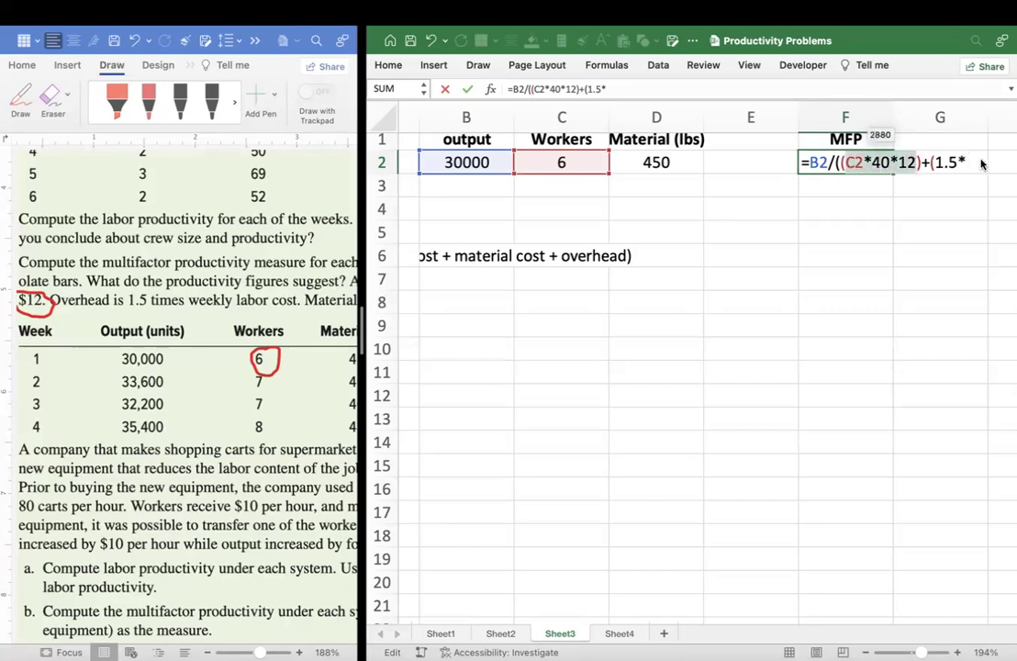
left_click(965, 165)
left_click(628, 88)
key("super+v")
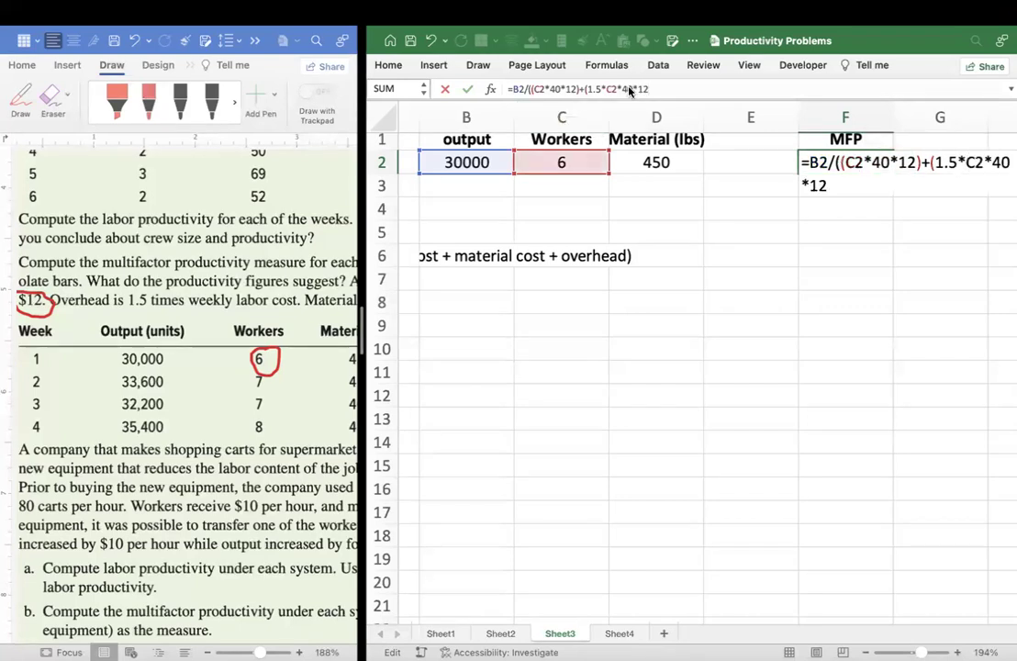
type(")")
left_click_drag(534, 88, 576, 87)
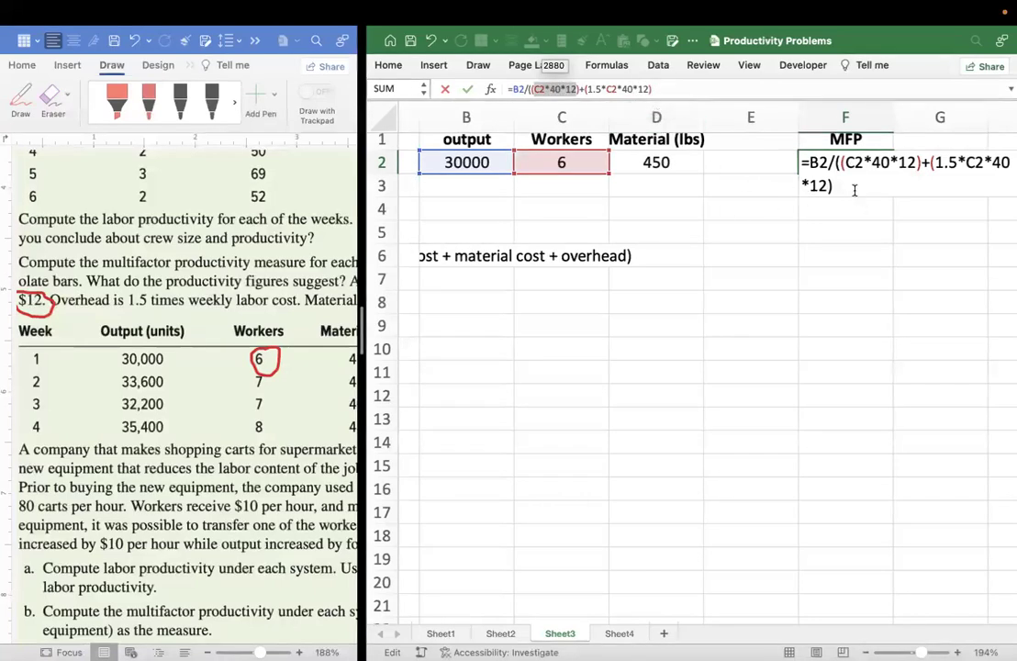
Add the material cost term +(D2*6) to the F2 formula and close the denominator's outer parenthesis
left_click(679, 90)
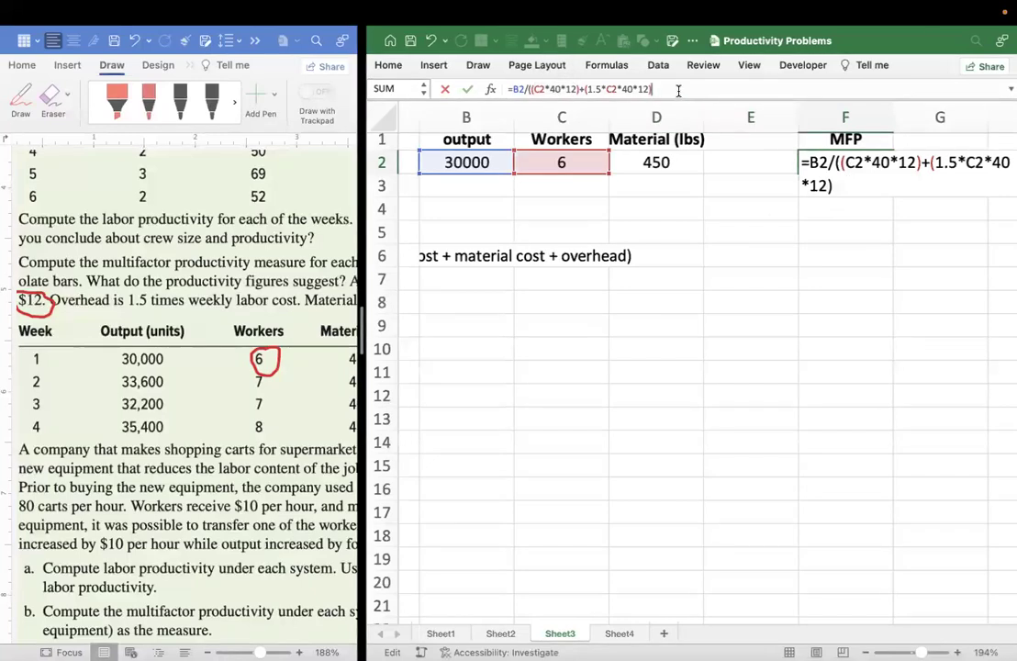
type("+(")
scroll(248, 339, "right", 3)
scroll(248, 340, "right", 5)
scroll(248, 339, "up", 2)
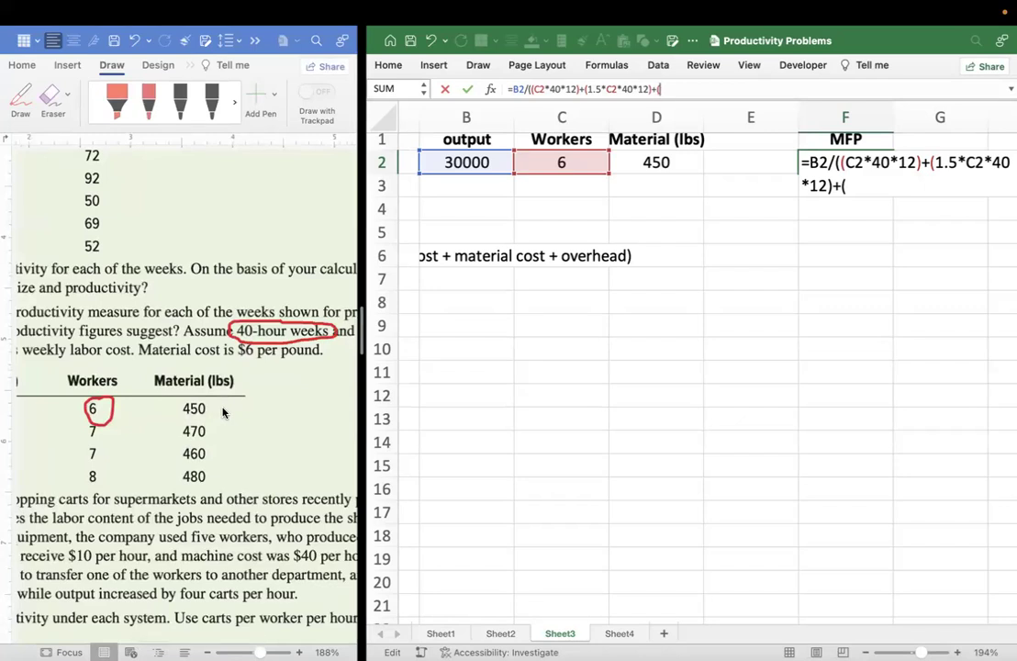
left_click(654, 162)
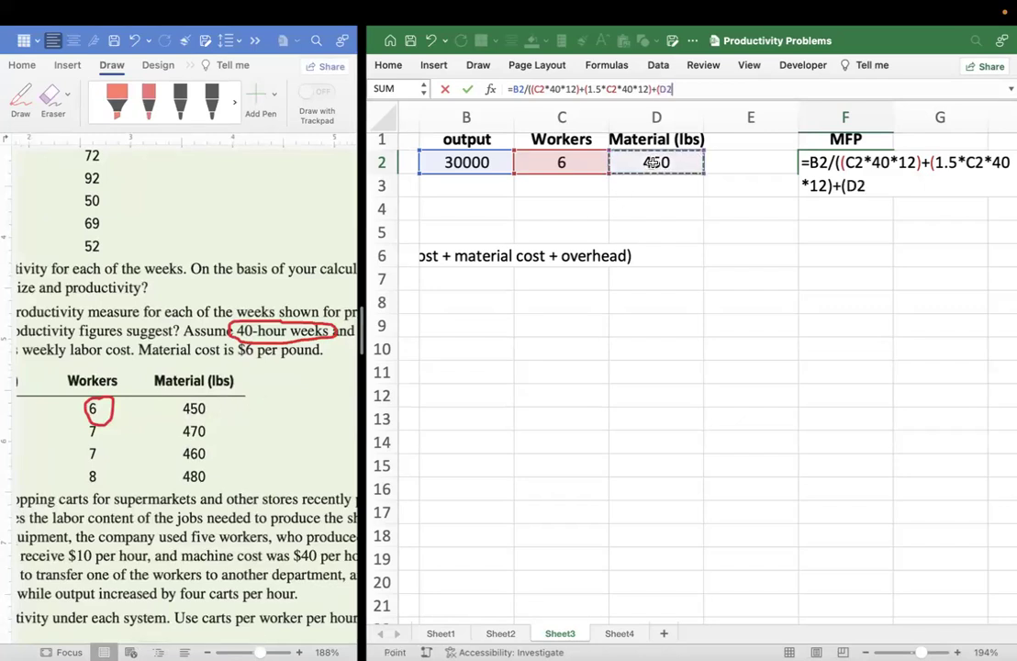
type("*")
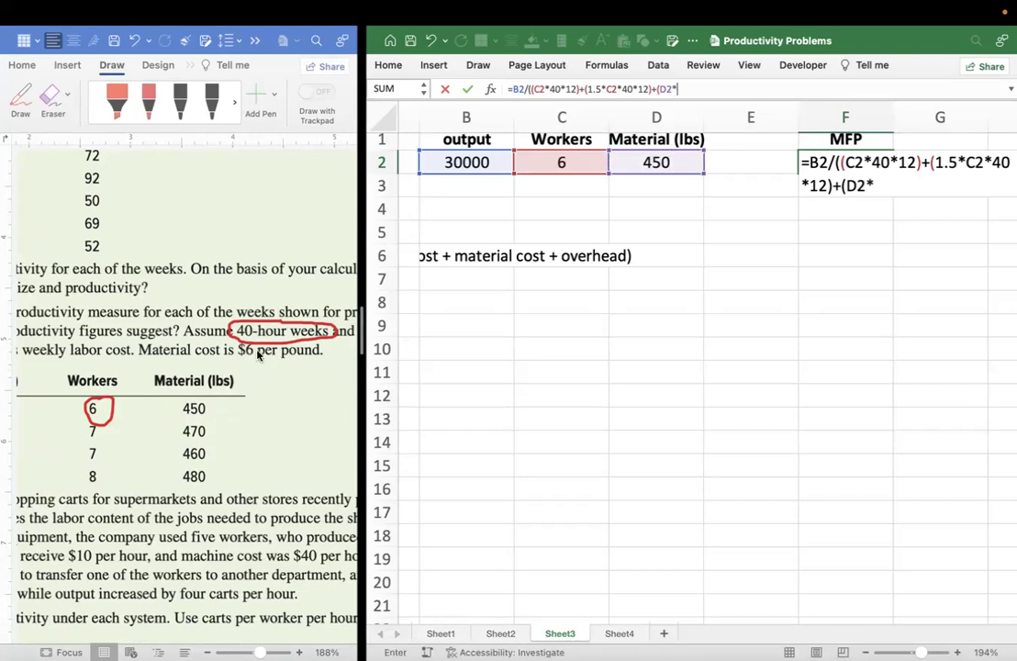
type("6)")
Check the values of the labor, overhead and material terms in turn, then commit the F2 formula and reselect the cell
left_click_drag(533, 88, 579, 88)
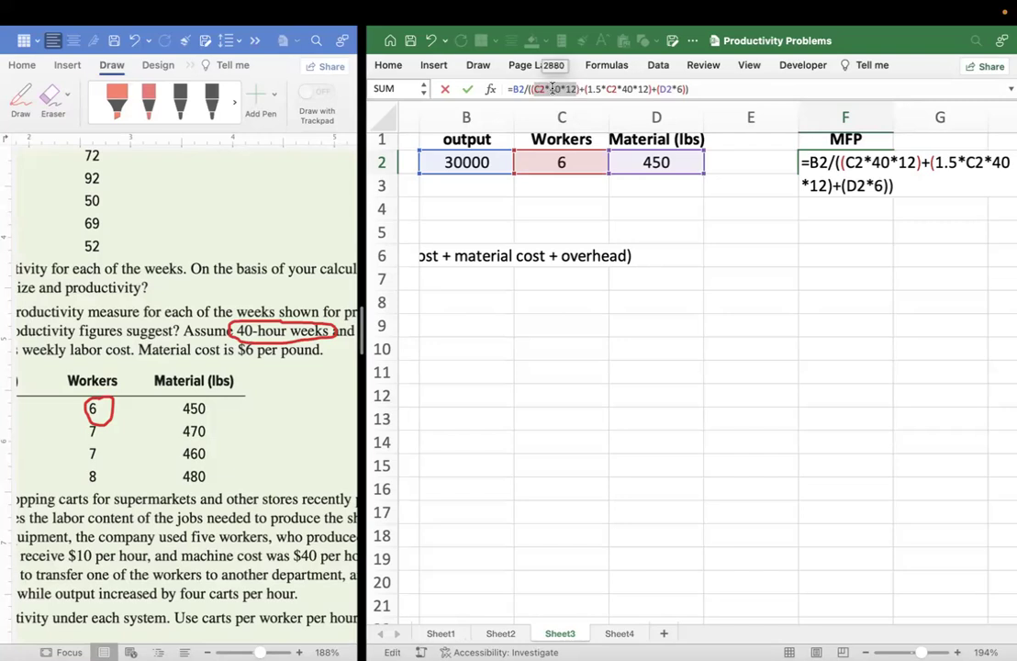
left_click_drag(587, 89, 647, 90)
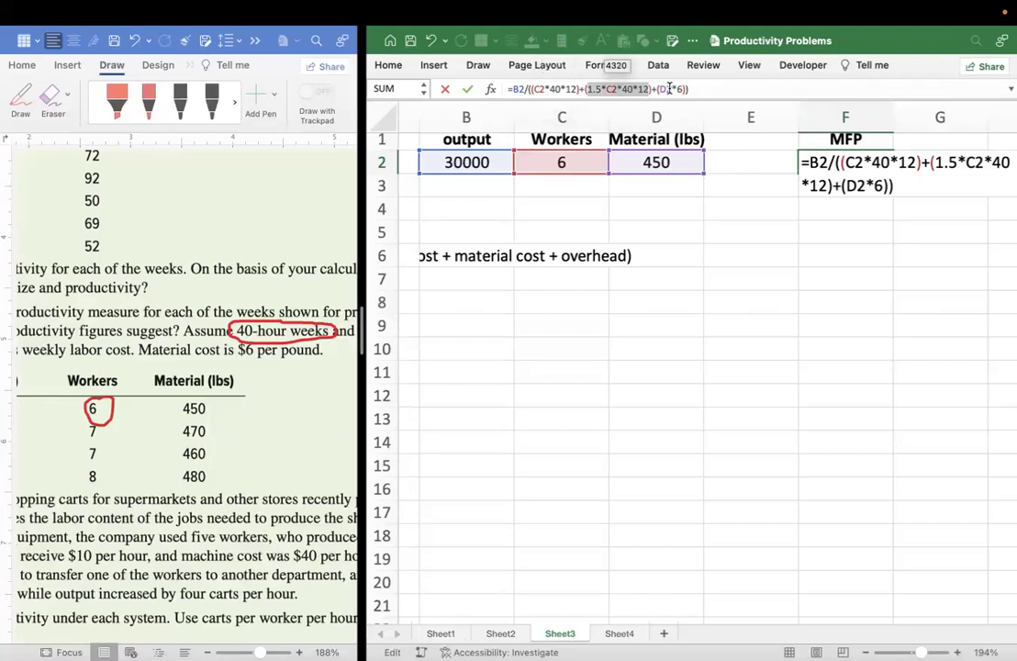
left_click_drag(659, 89, 676, 89)
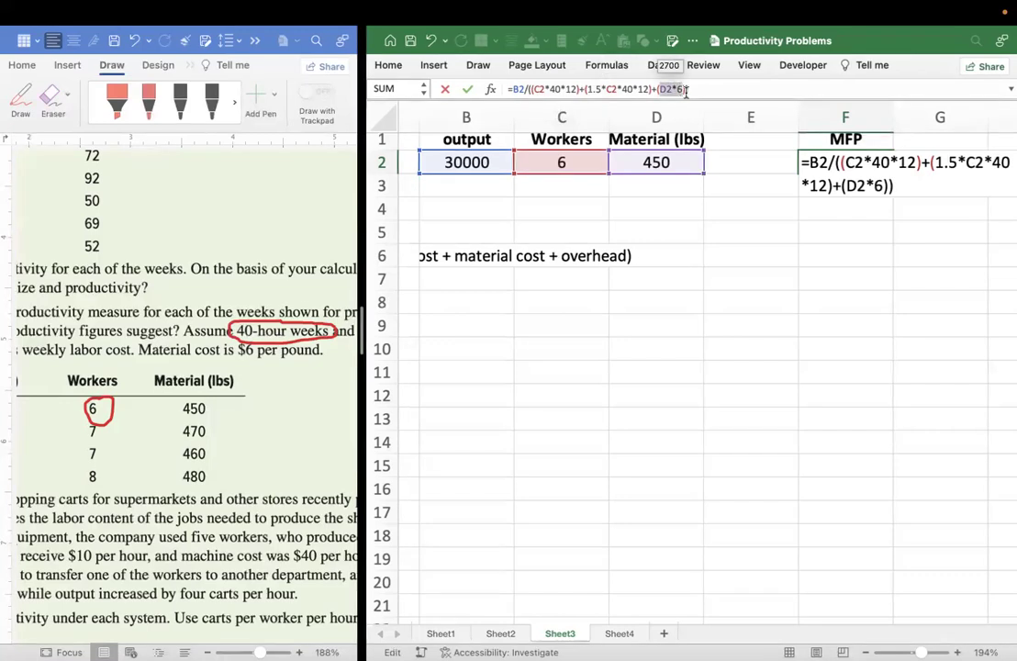
key("Return")
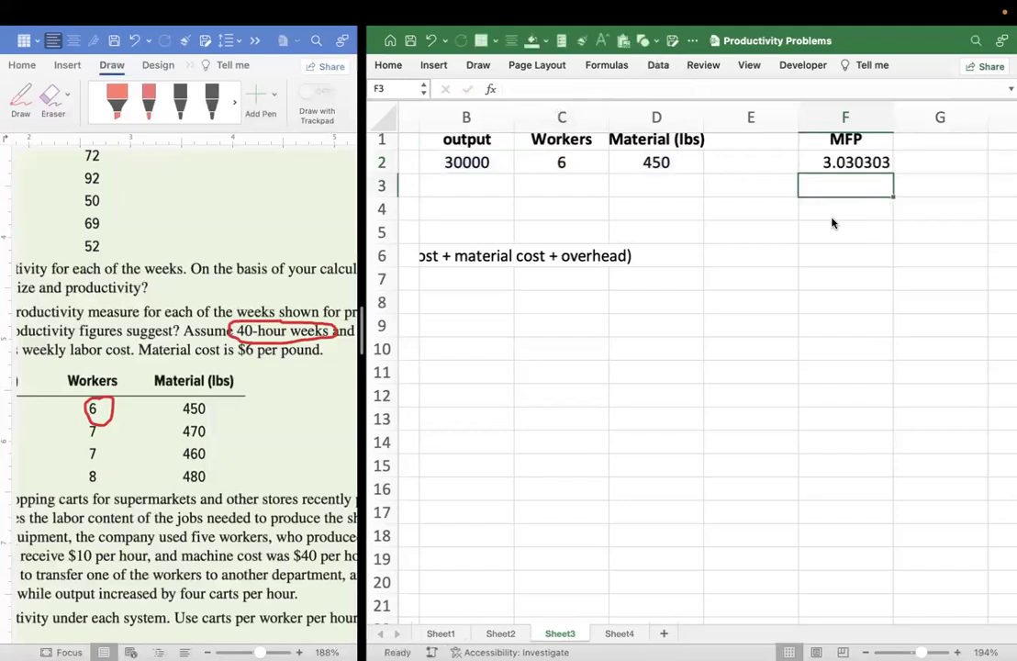
left_click(848, 163)
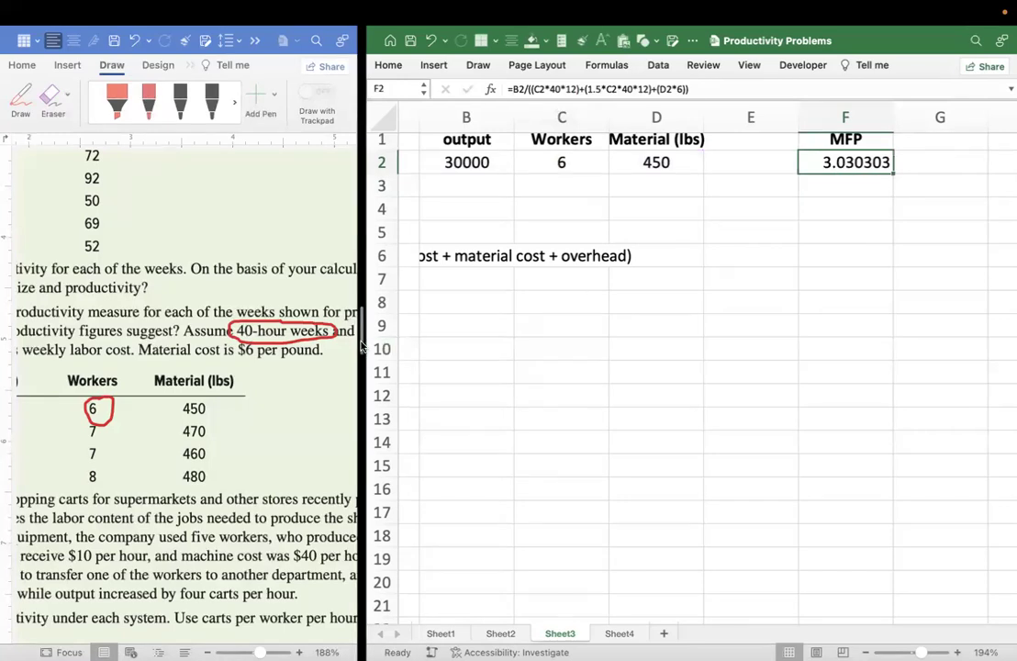
Widen the Word window and read problem 4 about the shopping cart company
left_click_drag(362, 346, 730, 301)
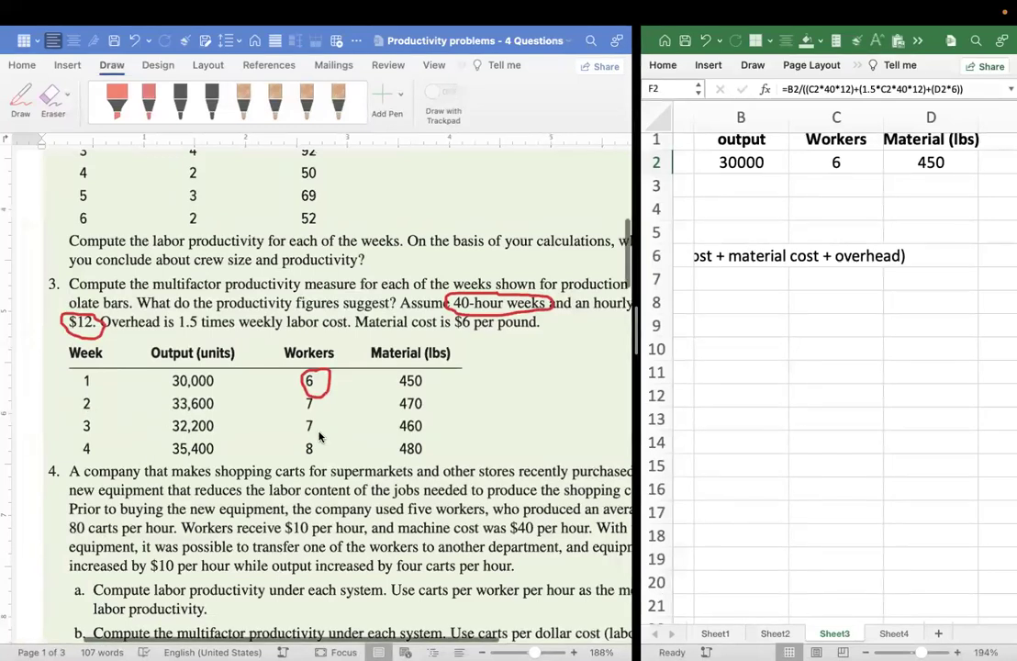
scroll(320, 437, "down", 5)
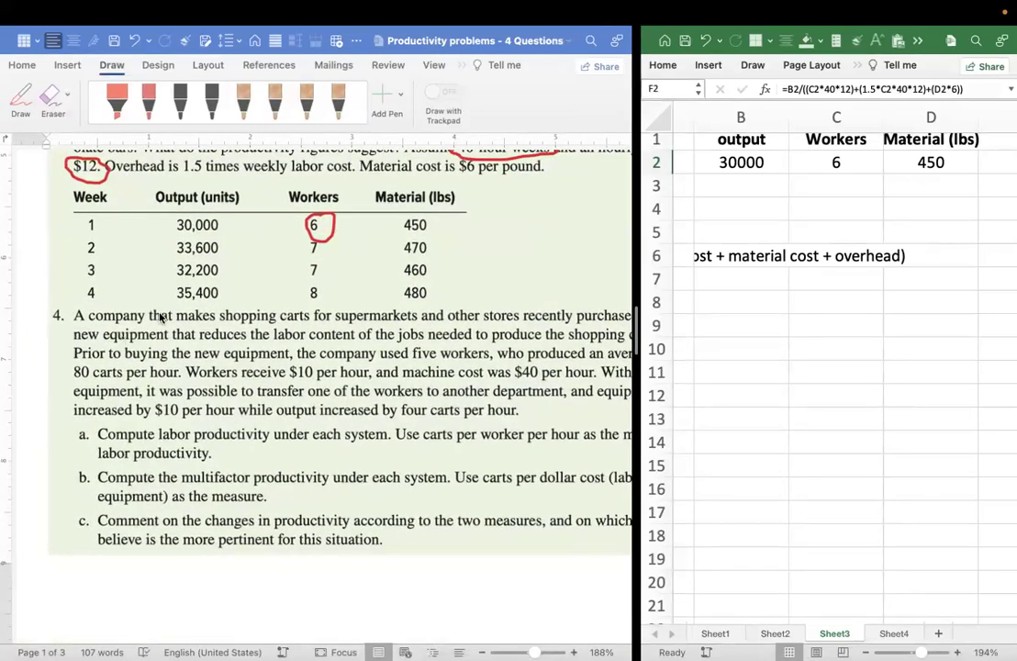
scroll(196, 314, "right", 2)
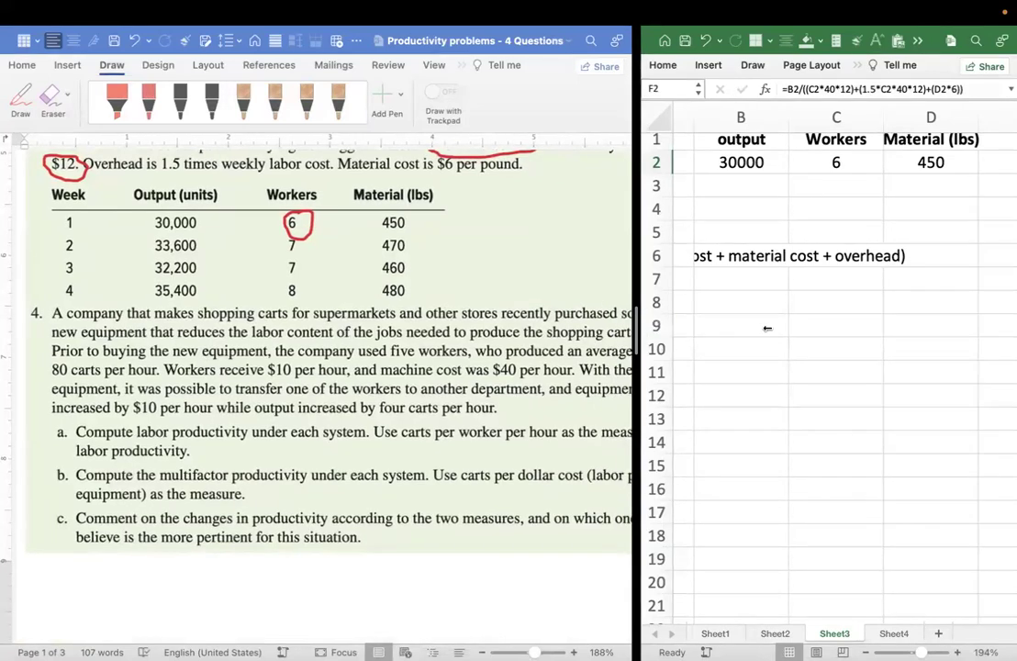
scroll(448, 400, "up", 1)
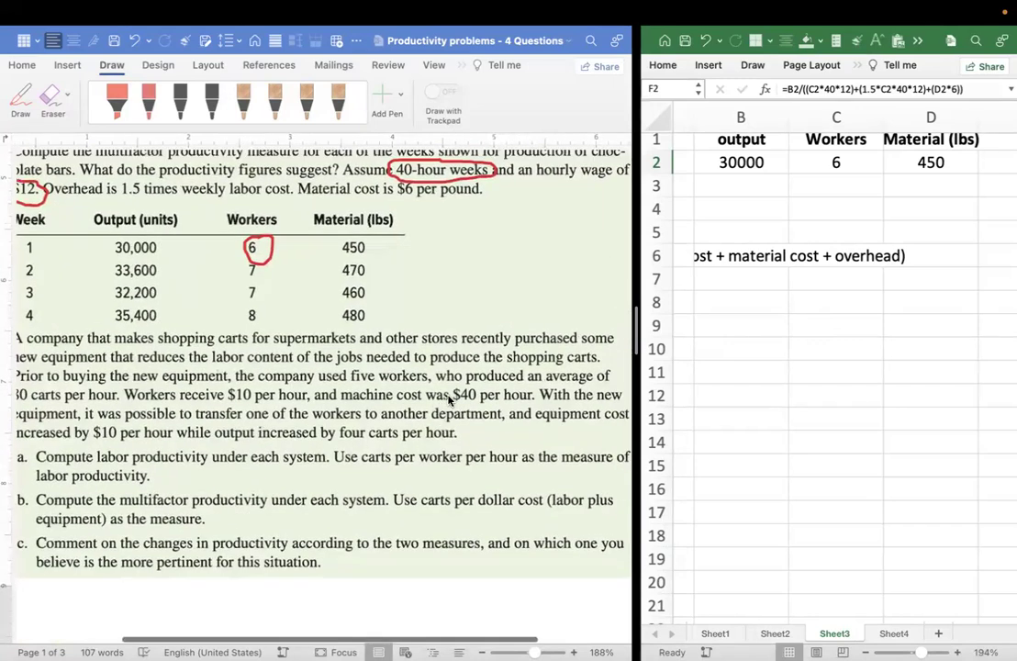
scroll(449, 400, "left", 2)
scroll(449, 400, "right", 2)
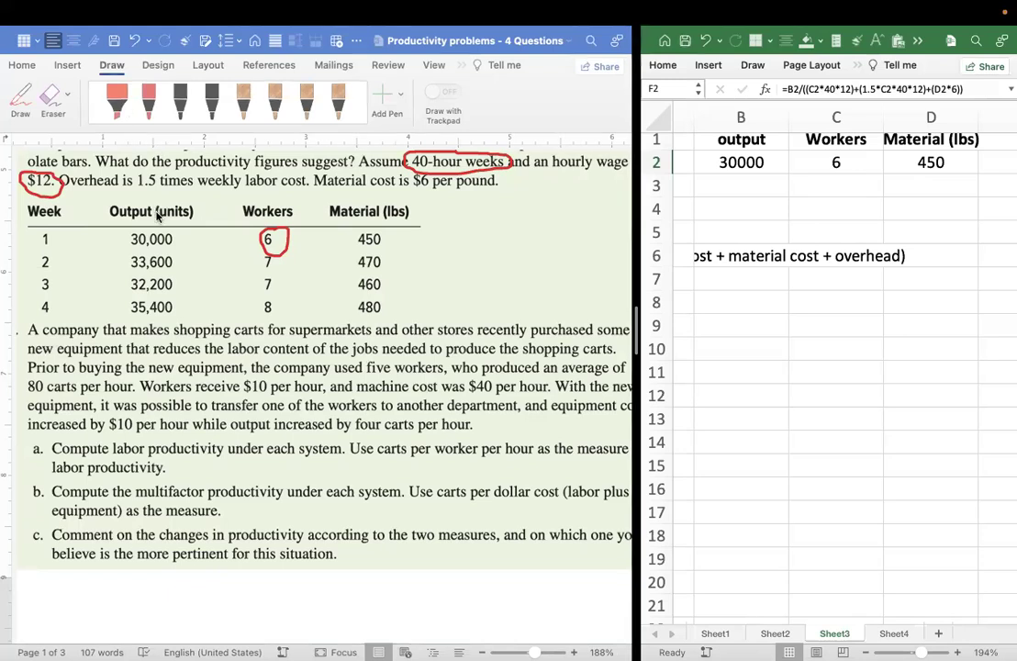
Change the second pen's color to green and circle "five workers" in problem 4
left_click(147, 103)
left_click(146, 103)
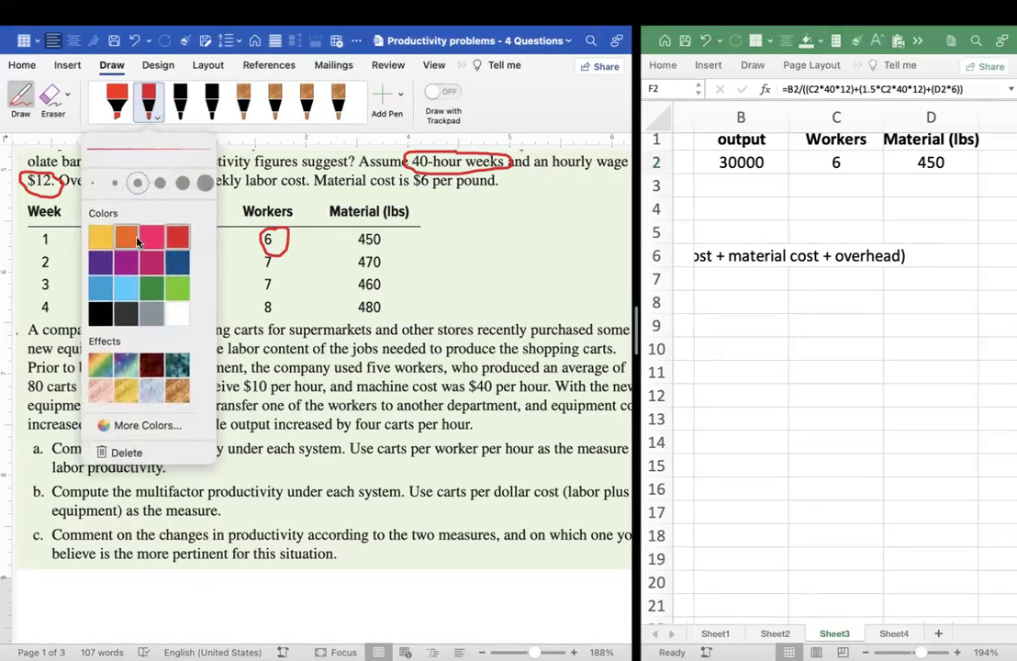
left_click(151, 287)
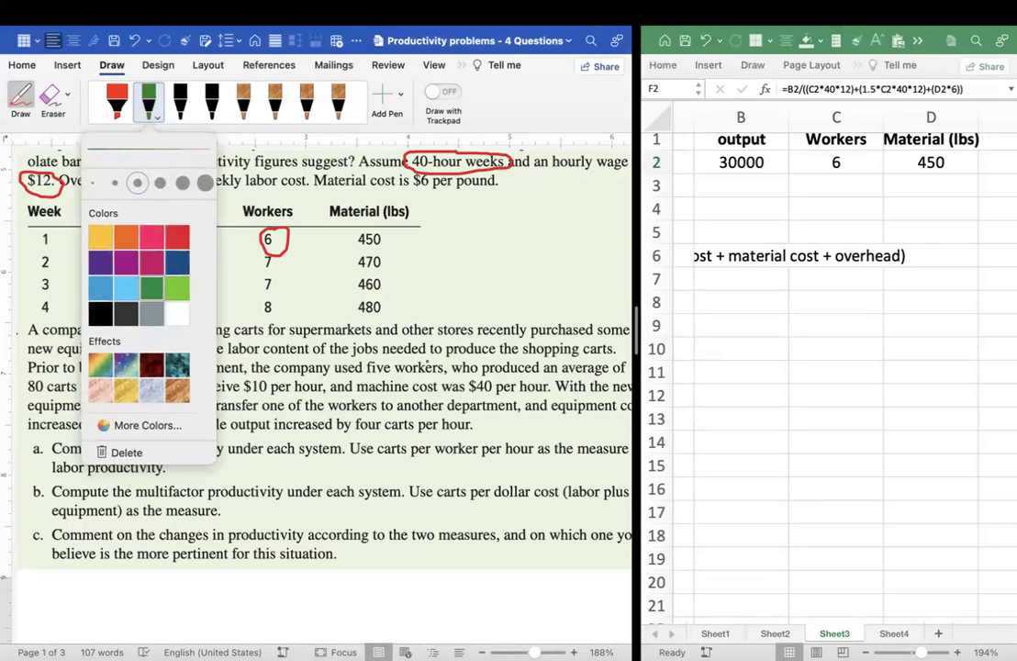
mouse_move(404, 362)
left_mouse_down()
mouse_move(362, 366)
mouse_move(372, 376)
mouse_move(415, 378)
left_mouse_up()
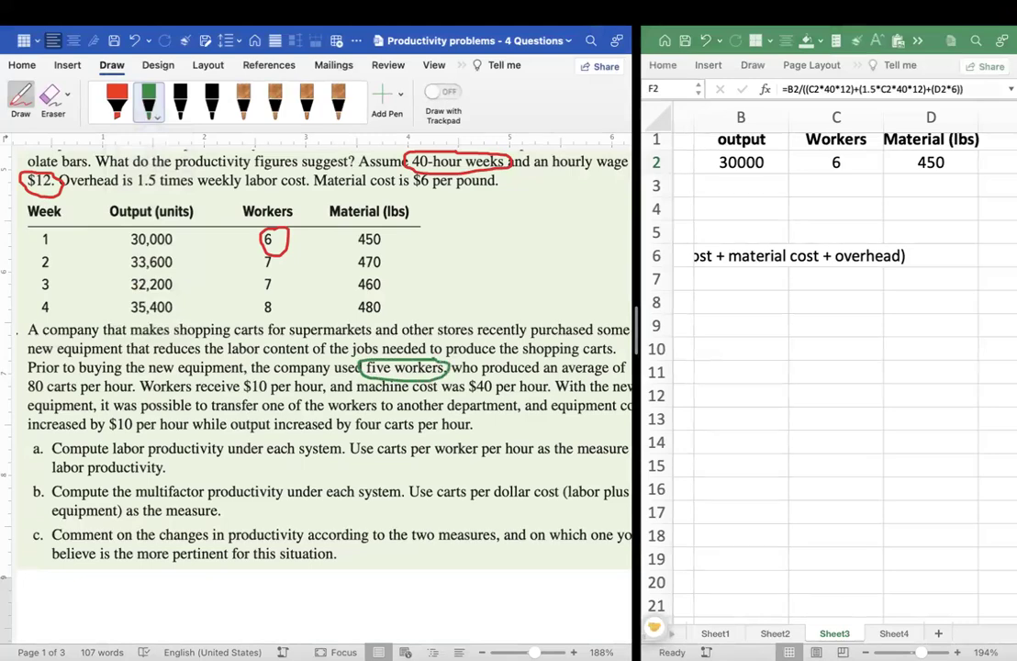
Circle "80 carts per", the "$10 per hour" wage and the "$40 per hour" machine cost in green in problem 4
scroll(432, 359, "down", 5)
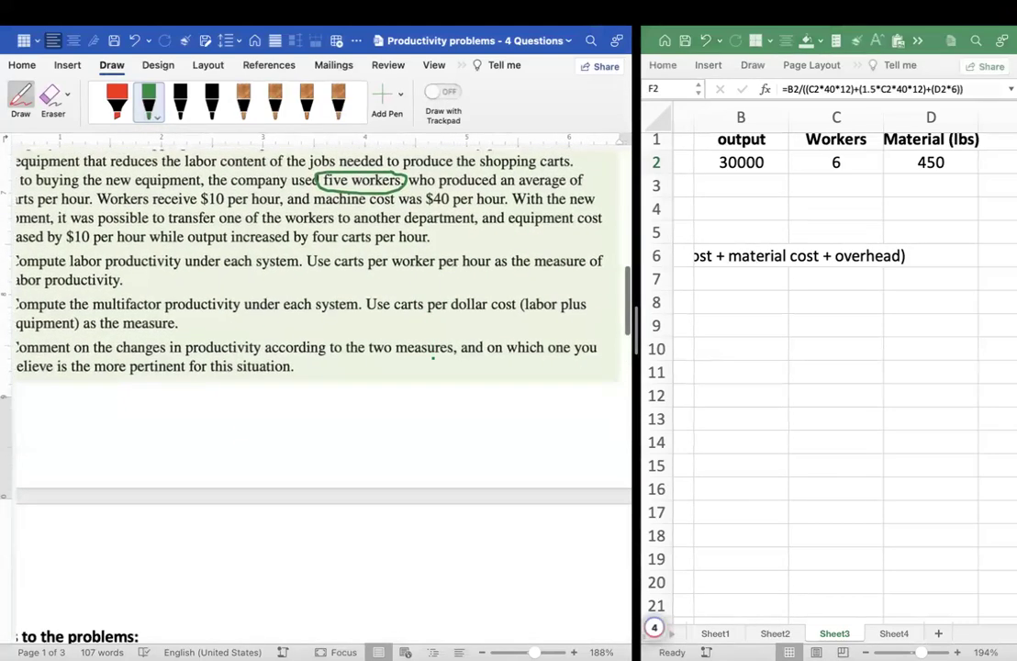
scroll(432, 359, "left", 3)
scroll(433, 359, "down", 1)
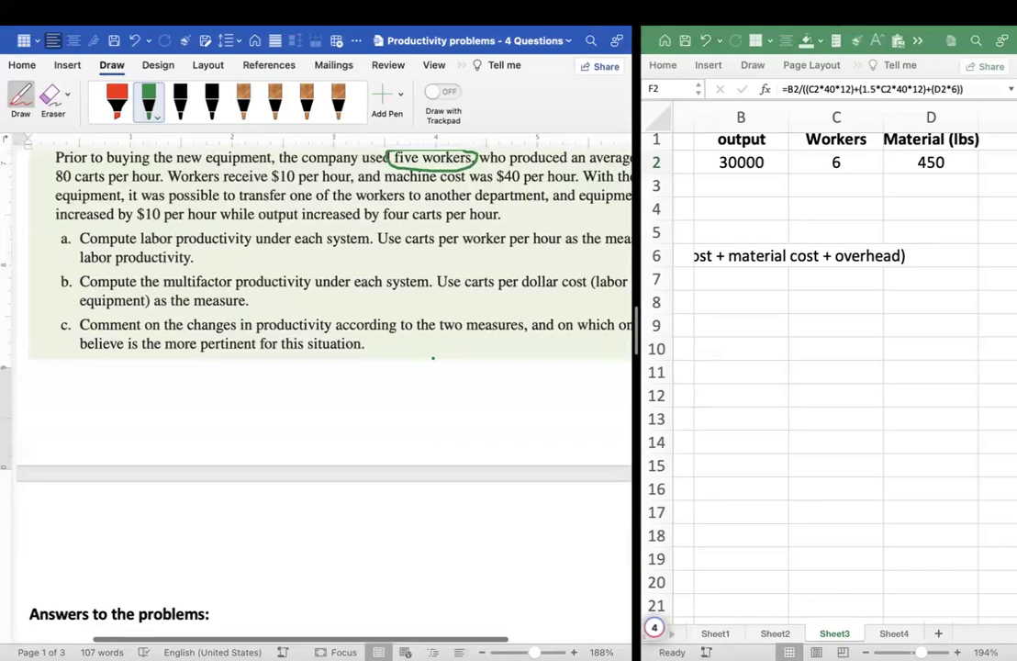
scroll(432, 359, "up", 1)
mouse_move(117, 179)
left_mouse_down()
mouse_move(55, 178)
mouse_move(51, 192)
mouse_move(124, 204)
left_mouse_up()
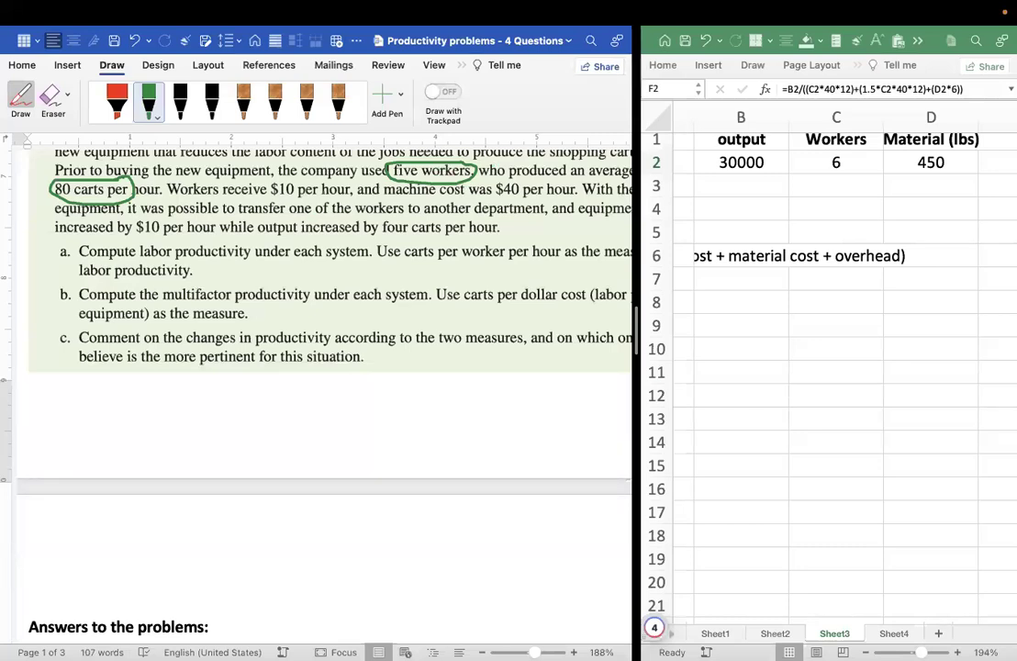
mouse_move(348, 182)
left_mouse_down()
mouse_move(272, 176)
mouse_move(305, 207)
left_mouse_up()
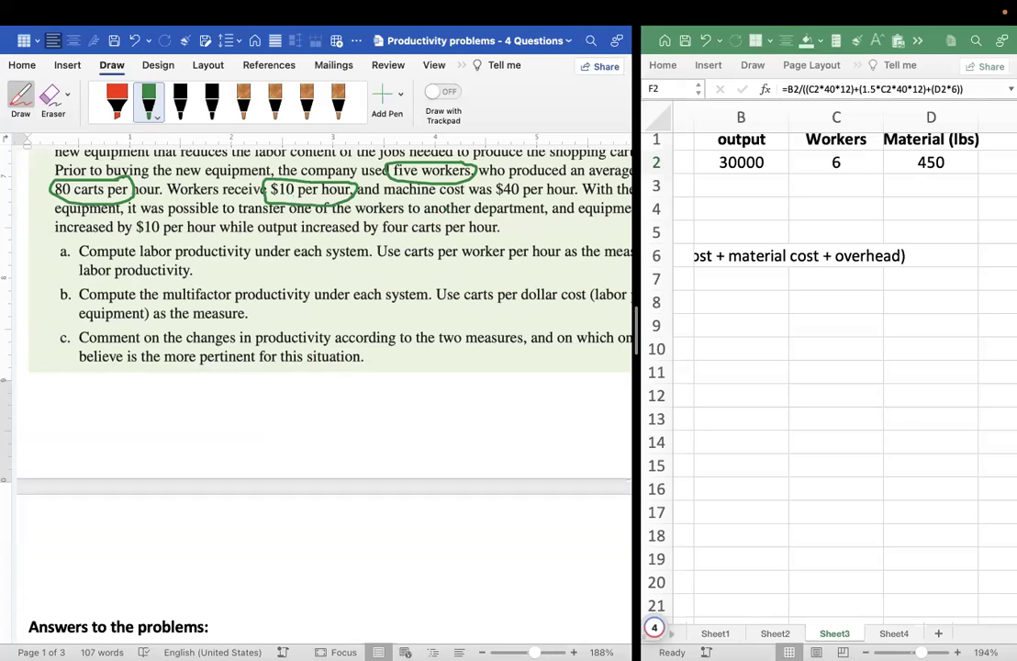
scroll(445, 206, "right", 3)
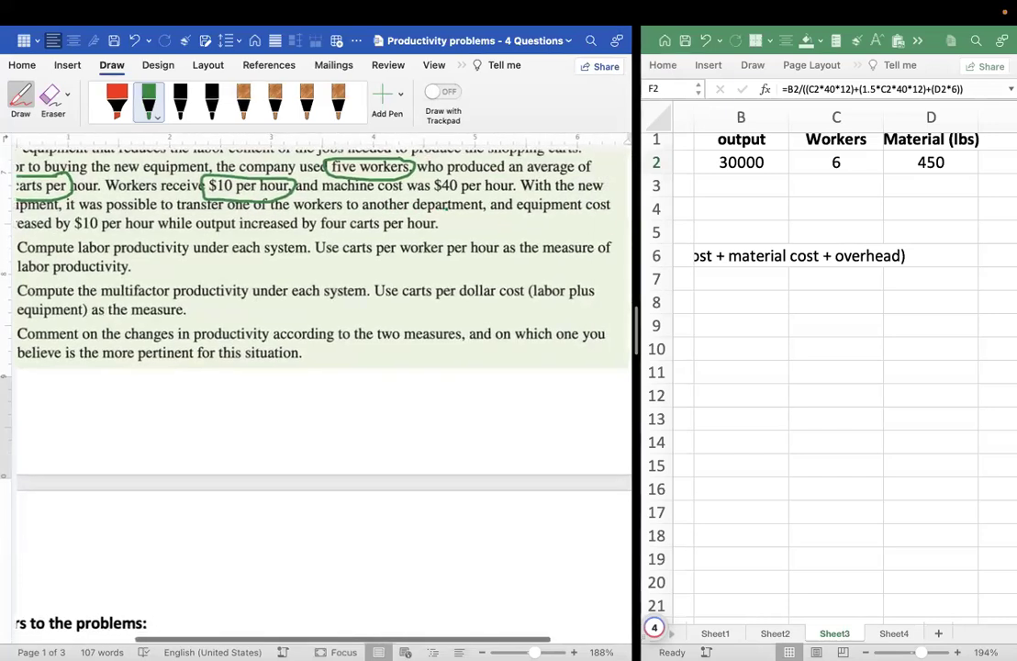
mouse_move(510, 176)
left_mouse_down()
mouse_move(447, 177)
mouse_move(502, 199)
left_mouse_up()
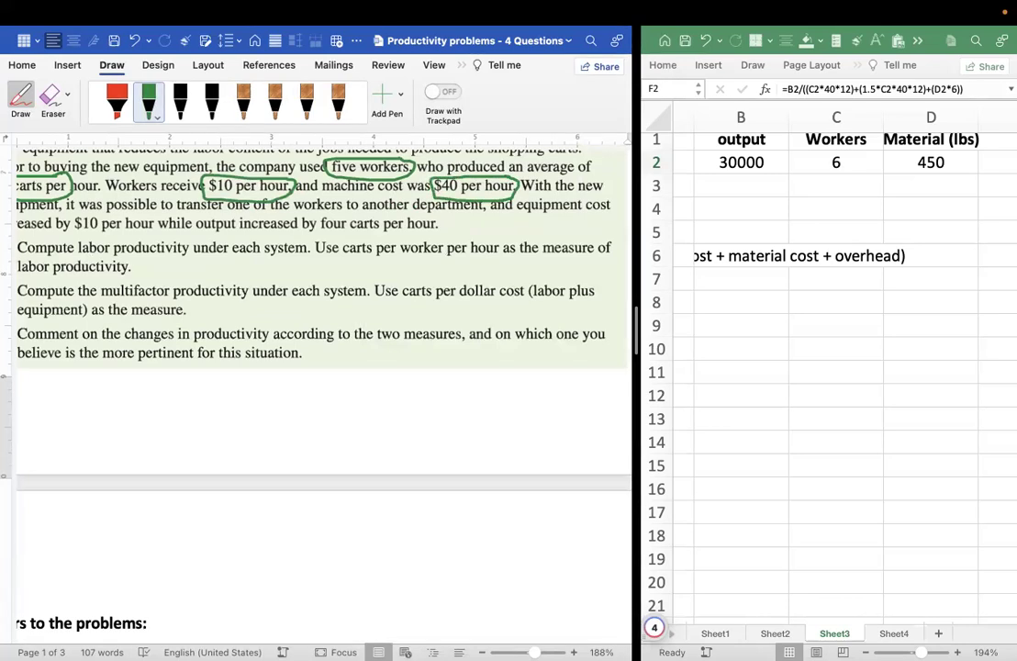
Switch to Sheet4 in Excel and check the Old column's labor, output, labor cost and machine cost against problem 4
scroll(322, 275, "left", 3)
scroll(321, 276, "up", 1)
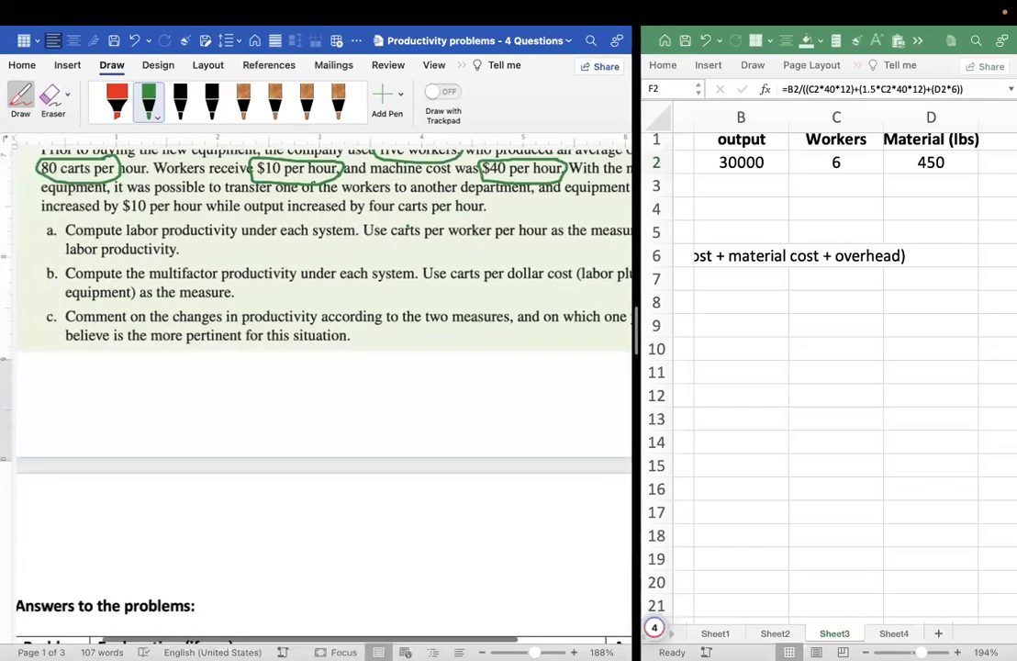
scroll(322, 275, "up", 1)
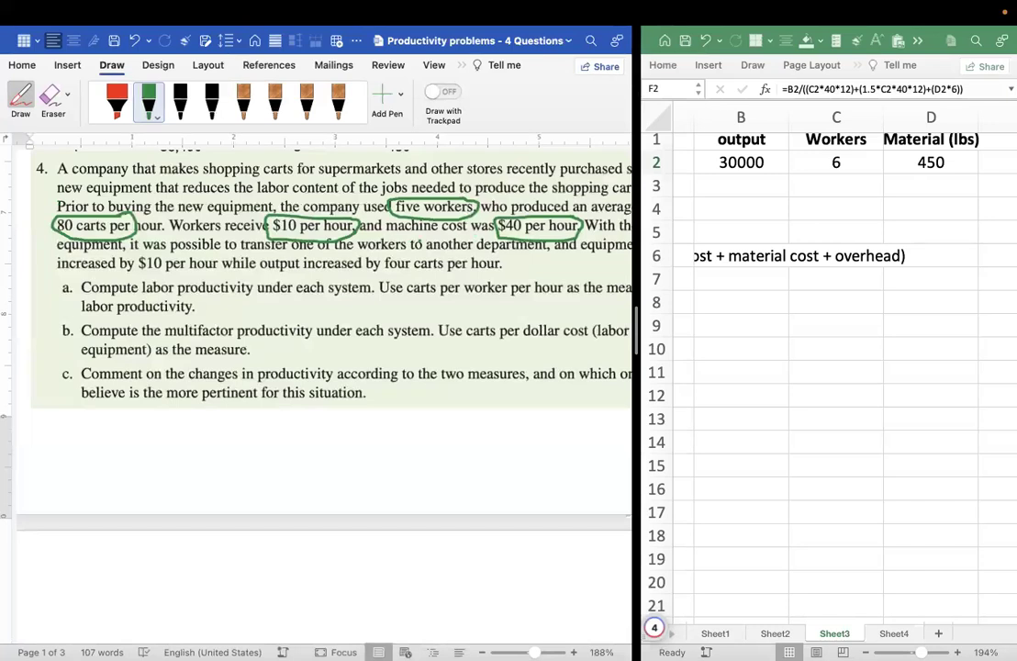
scroll(321, 321, "up", 1)
scroll(321, 321, "right", 1)
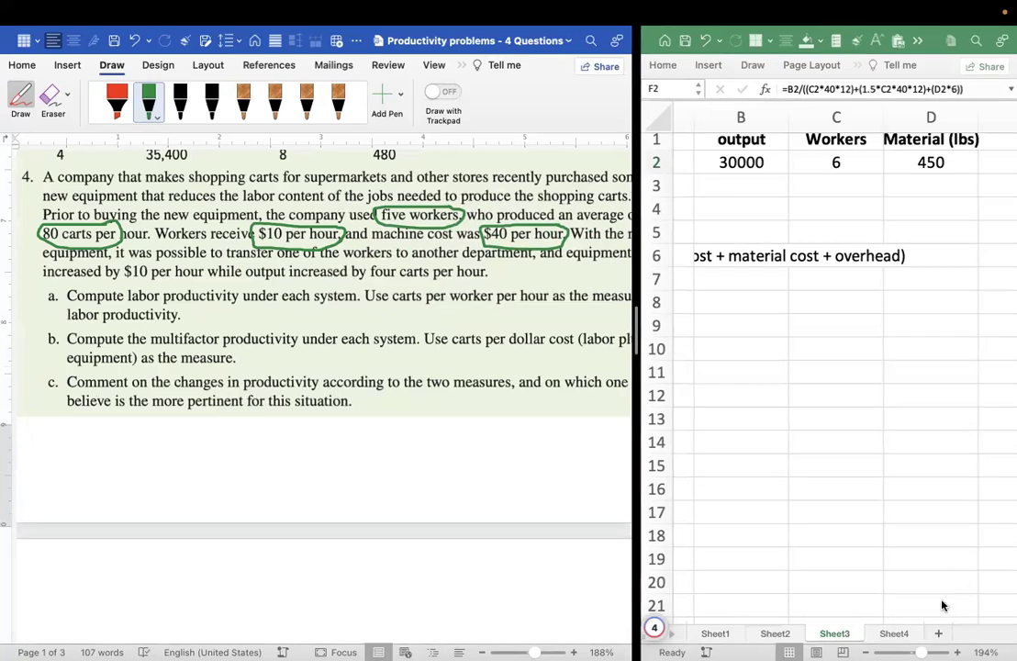
left_click(894, 634)
left_click(895, 634)
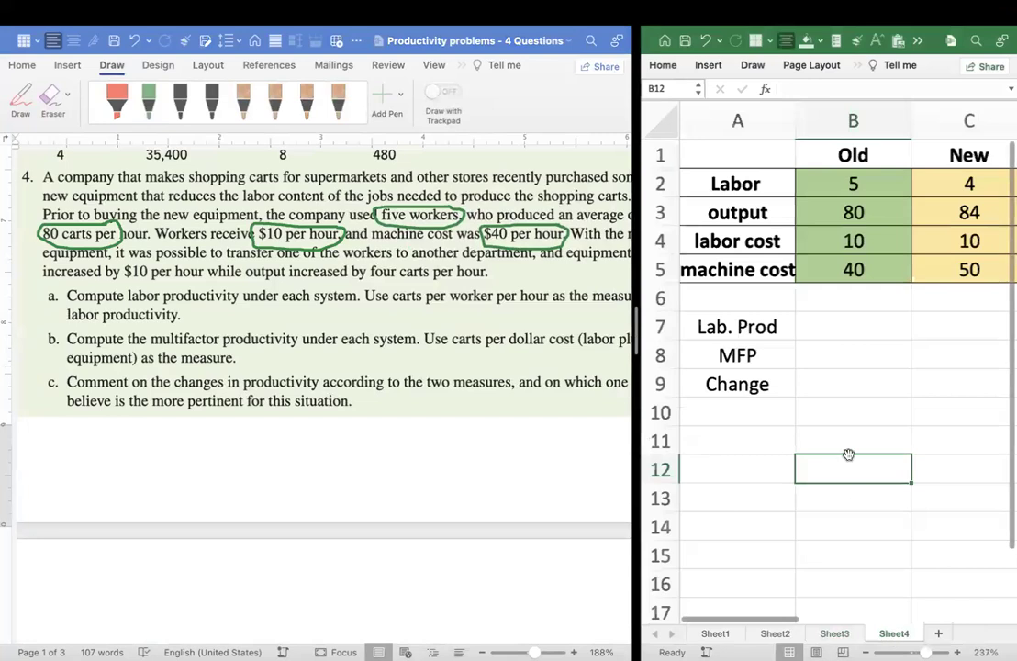
left_click(850, 187)
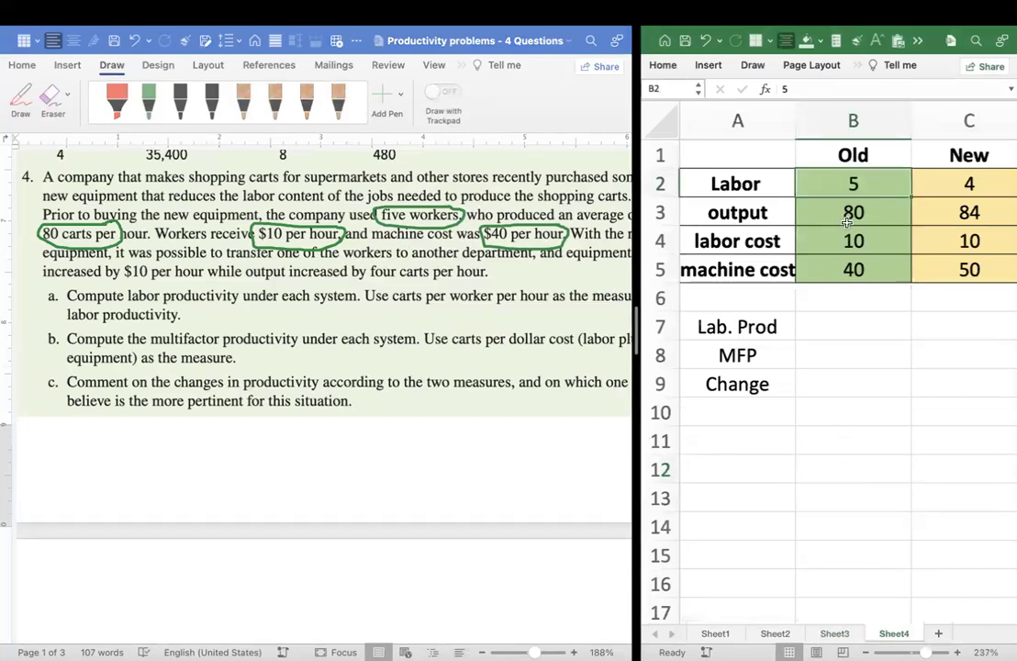
left_click(847, 216)
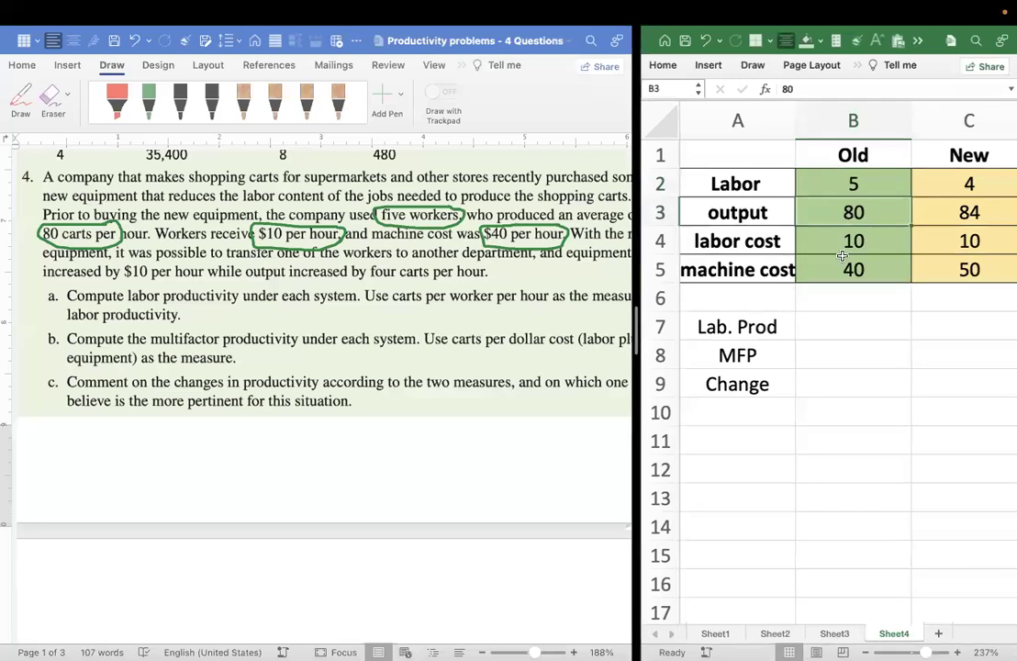
left_click(853, 242)
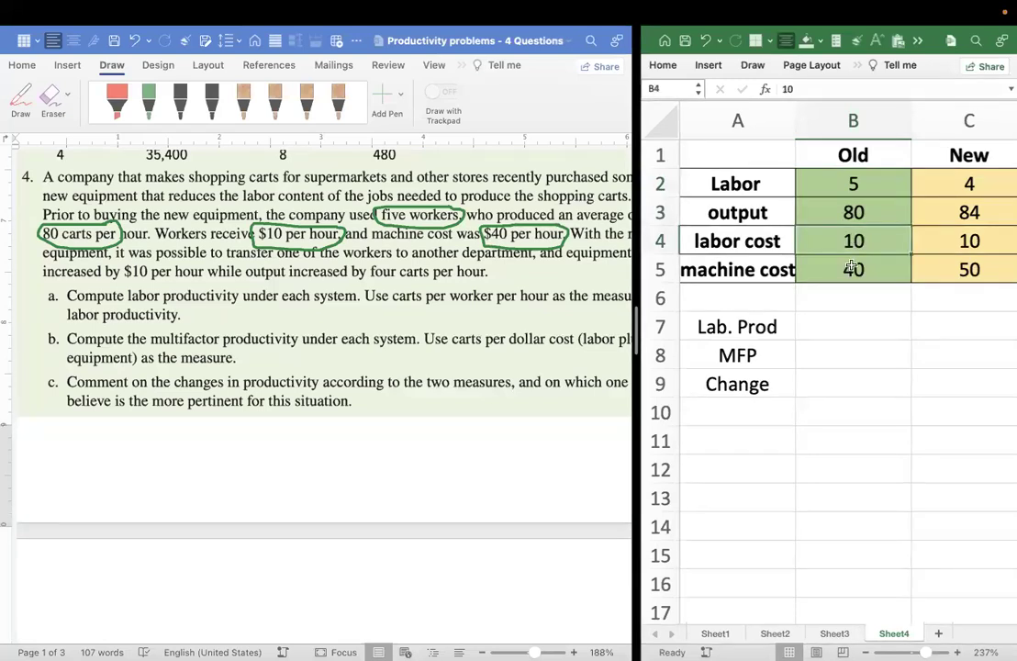
left_click(853, 272)
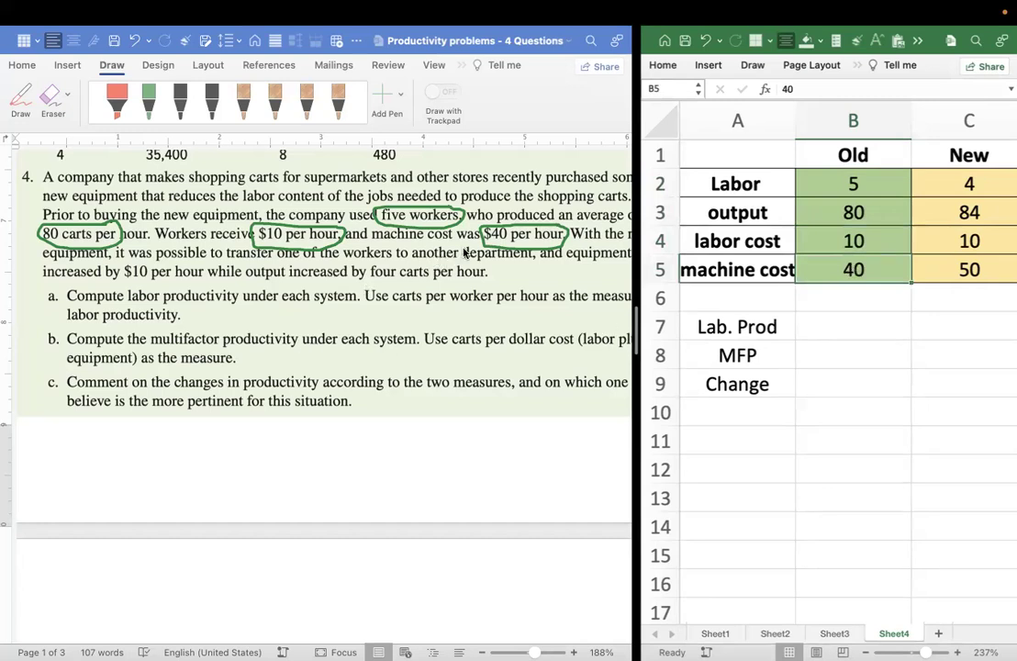
Read problem 4's description of the new equipment and compare it with the New column's labor value in C2
scroll(413, 256, "right", 5)
scroll(514, 259, "up", 1)
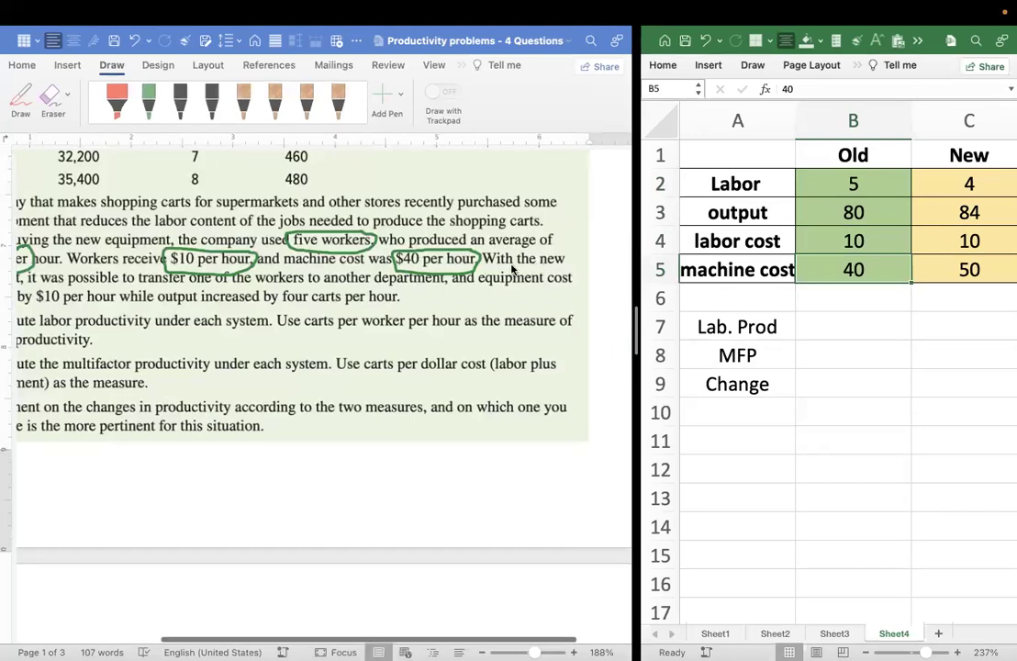
scroll(316, 289, "left", 5)
scroll(317, 289, "down", 1)
scroll(313, 288, "right", 3)
scroll(313, 289, "up", 1)
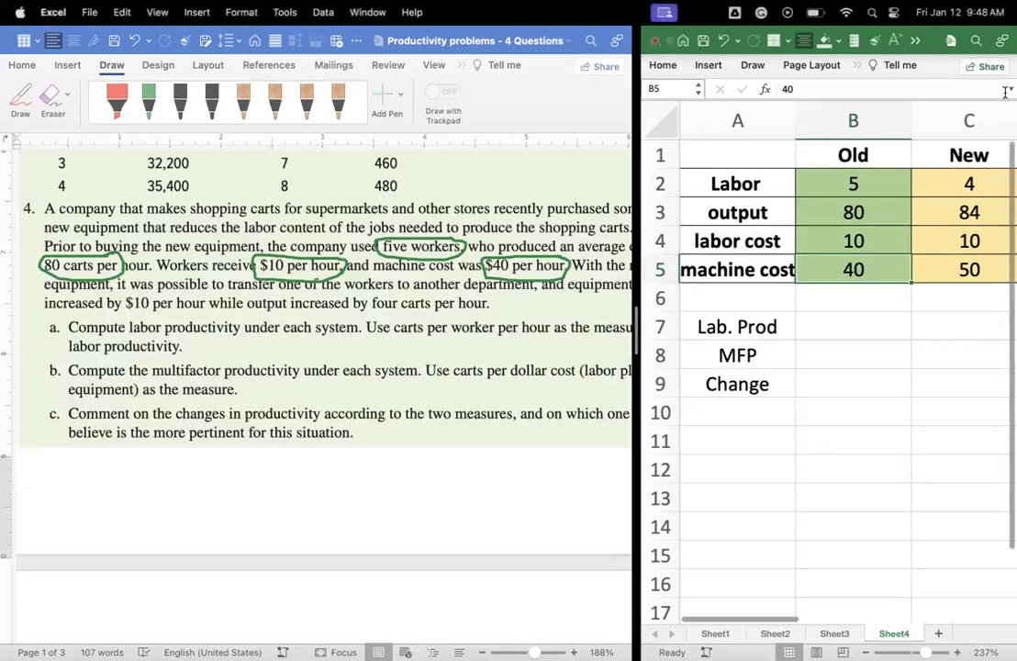
left_click(970, 186)
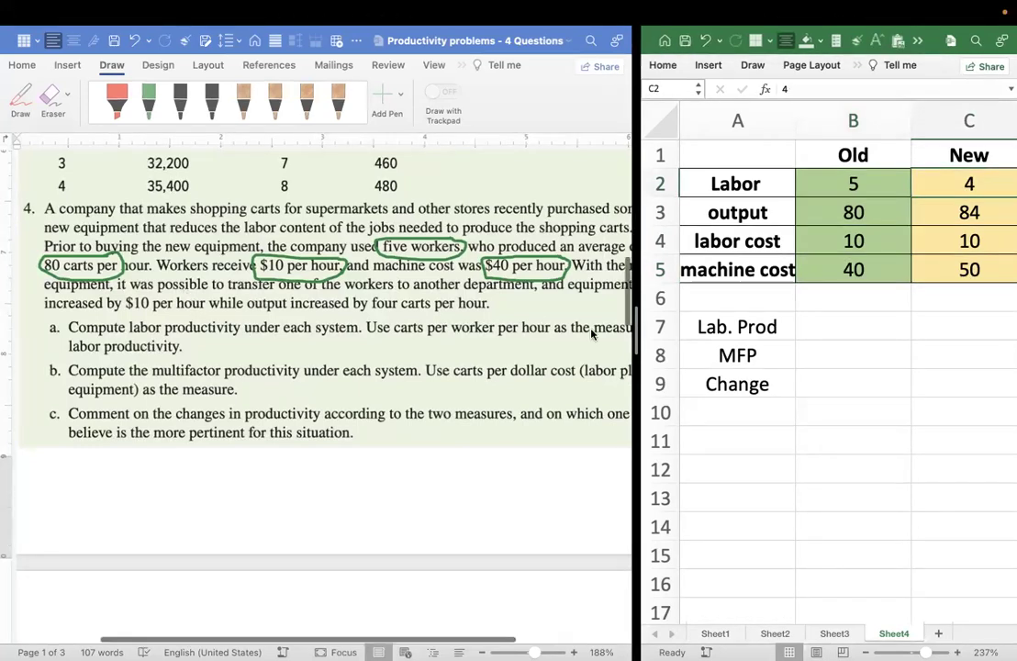
scroll(592, 333, "right", 3)
scroll(592, 333, "up", 1)
scroll(592, 334, "left", 3)
scroll(592, 334, "down", 1)
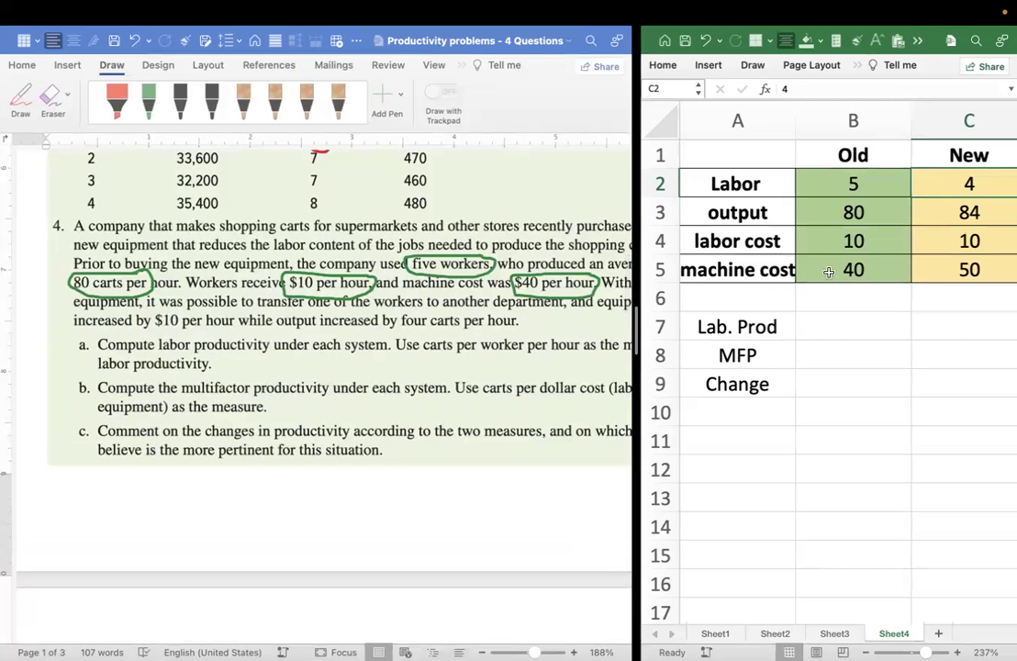
Check the New column's machine cost, output and labor cost on Sheet4 against the Old column and problem 4's text
left_click(958, 272)
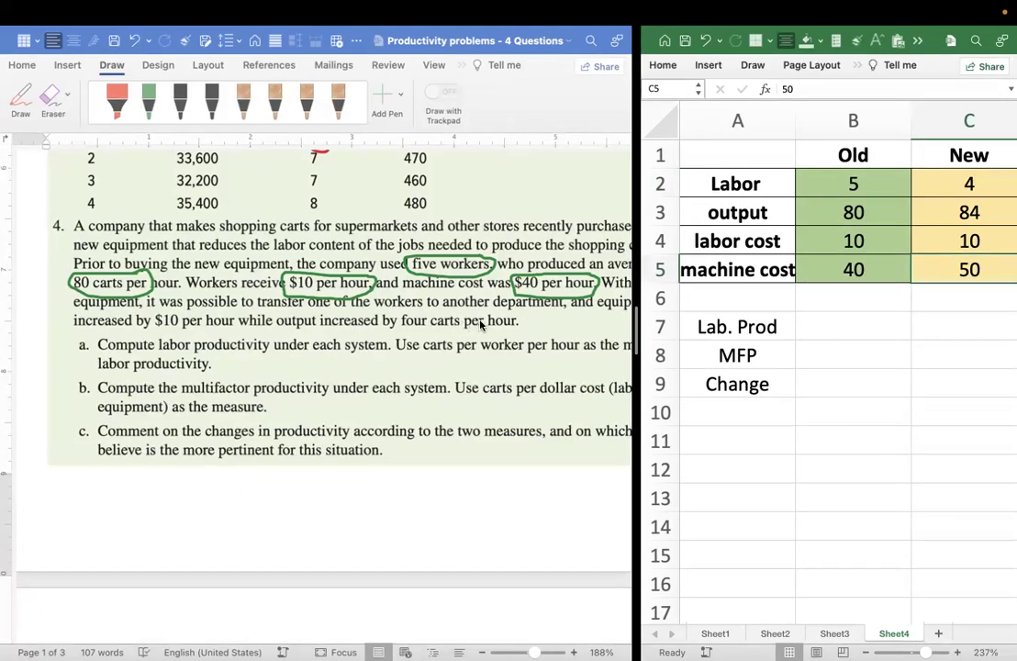
left_click(658, 212)
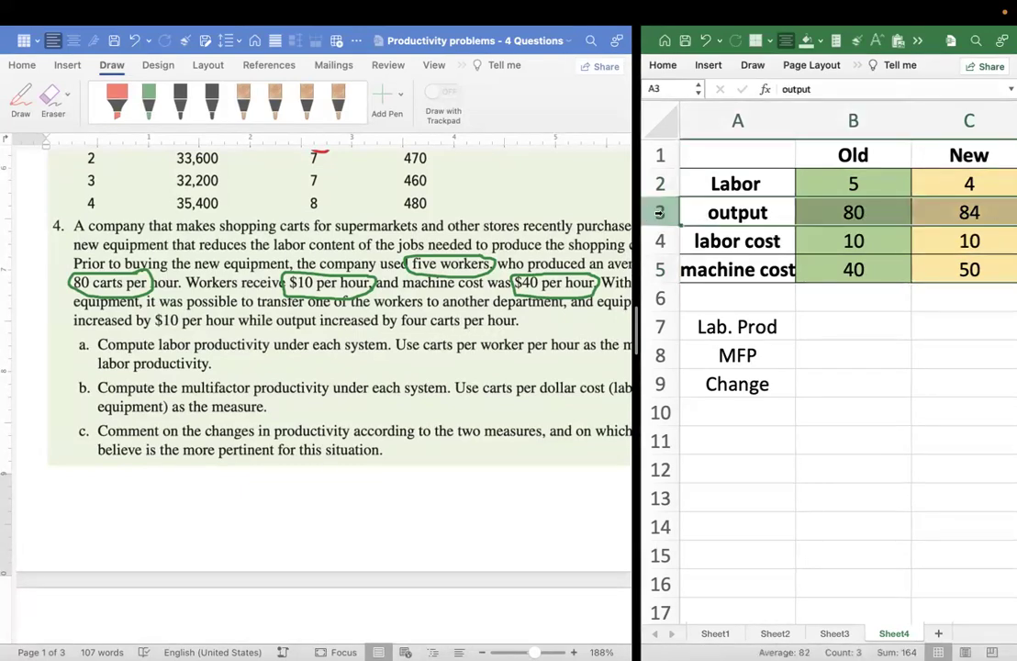
left_click(852, 212)
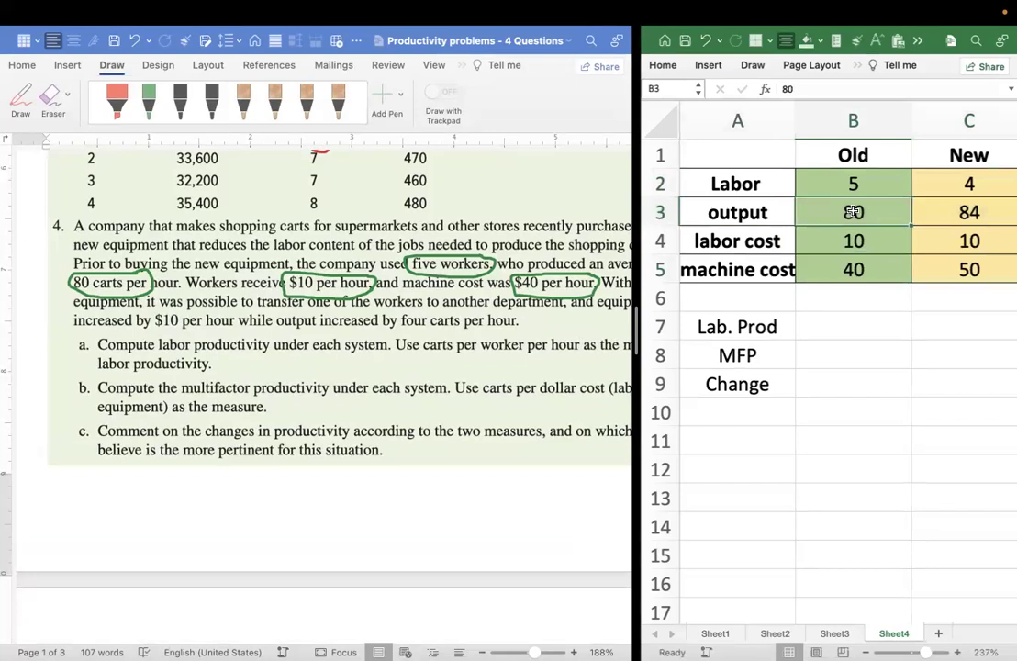
left_click(978, 212)
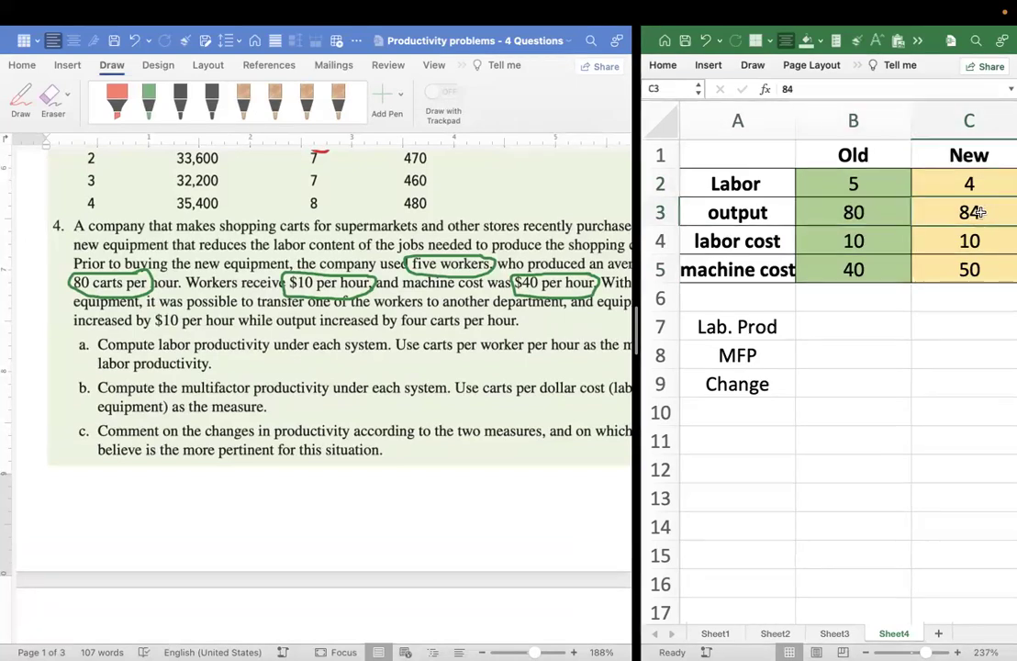
left_click(659, 242)
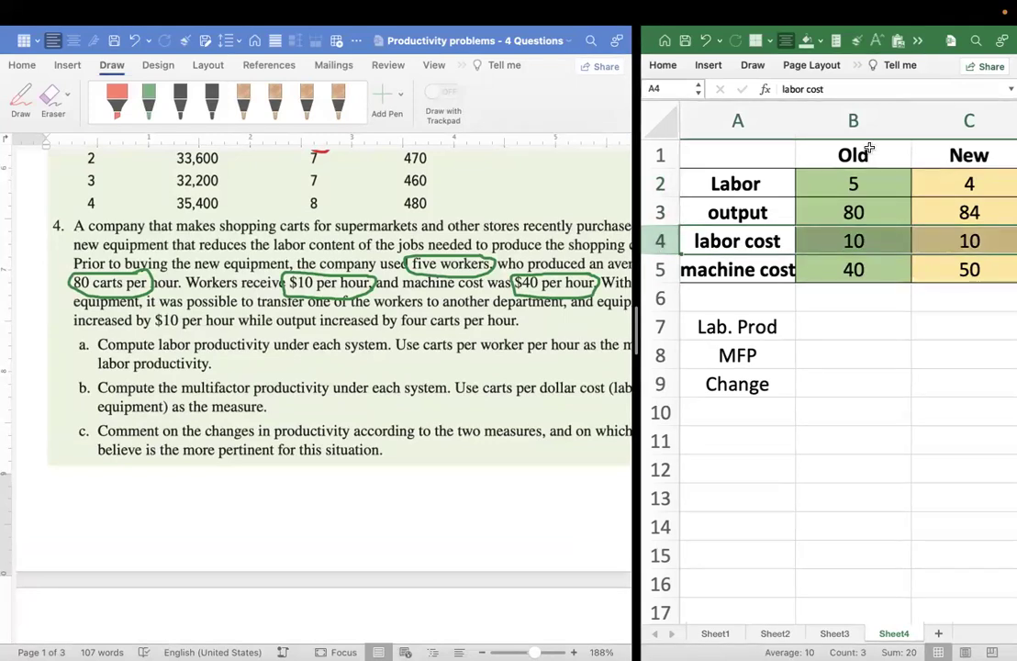
left_click(970, 120)
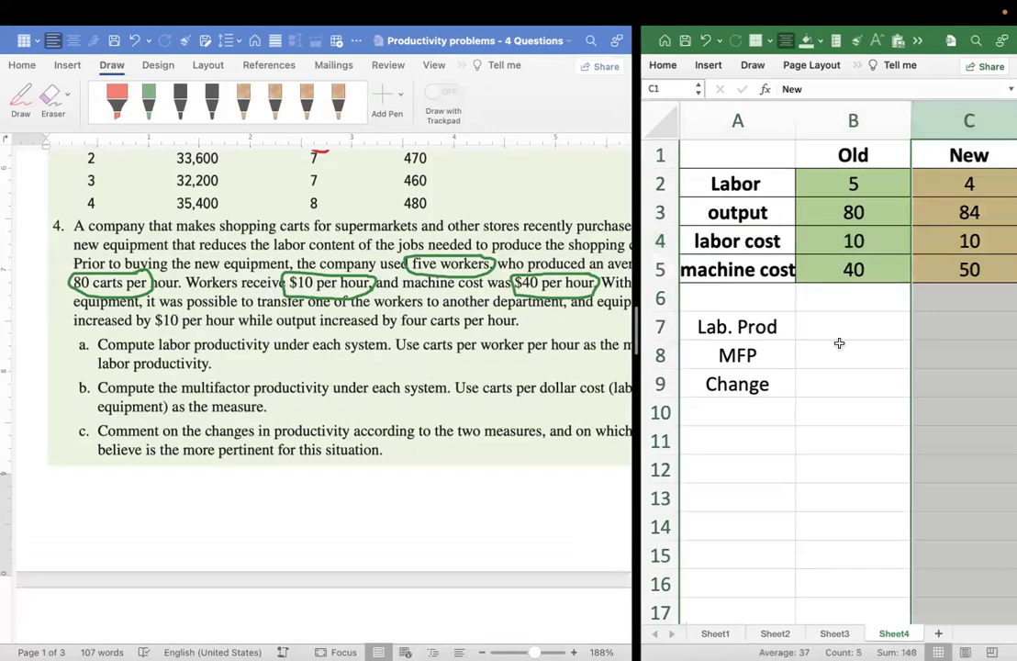
scroll(839, 342, "right", 2)
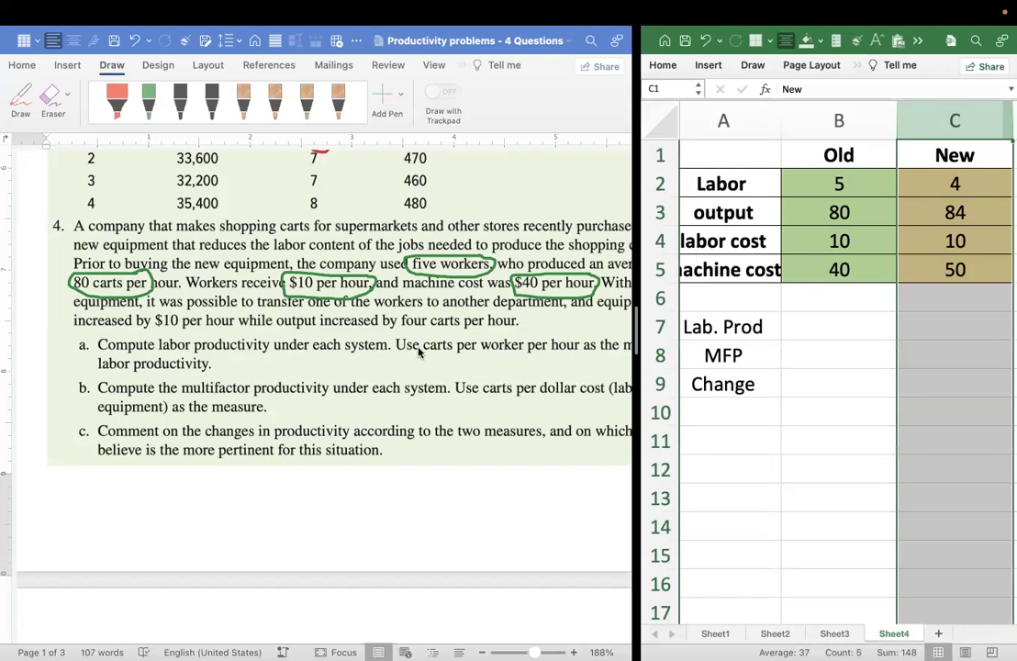
Compute the old system's labor productivity in B7 by dividing output by labor with =B3/B2
left_click(815, 332)
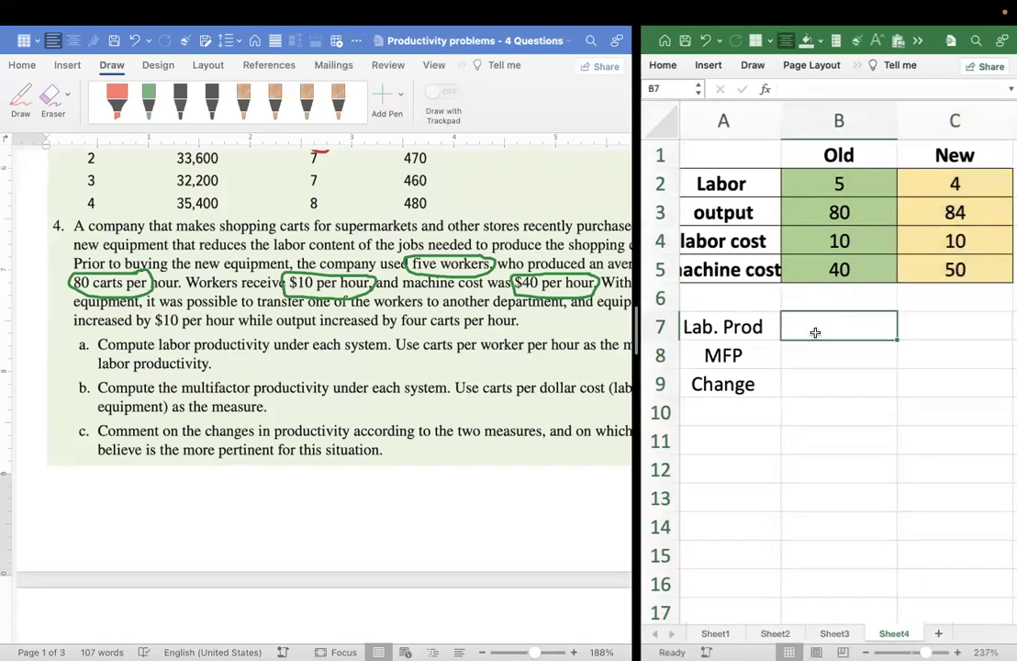
left_click(837, 204)
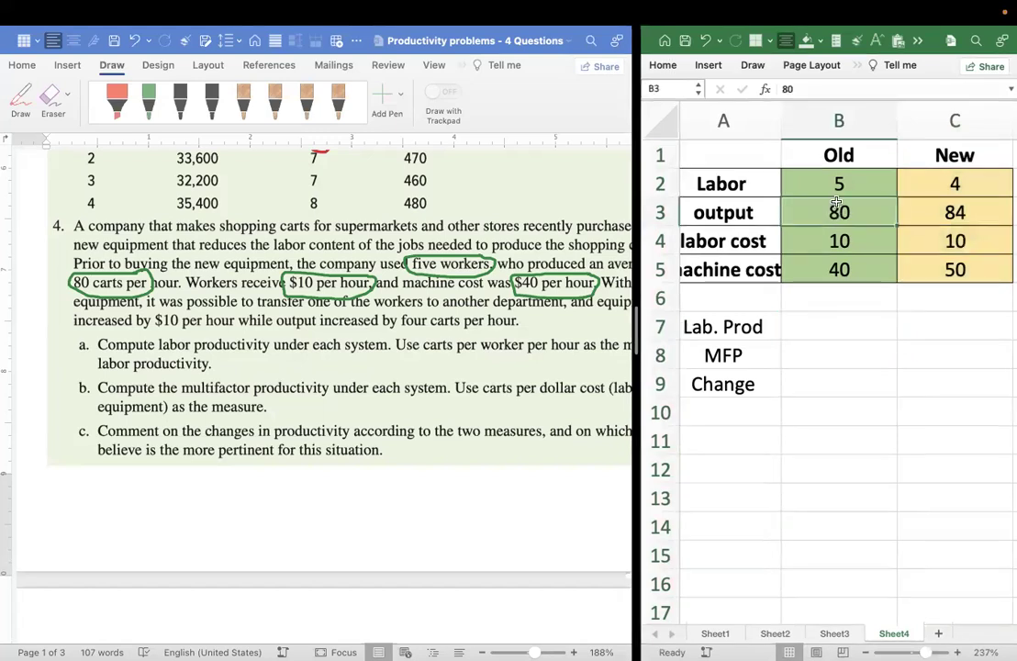
left_click(833, 181)
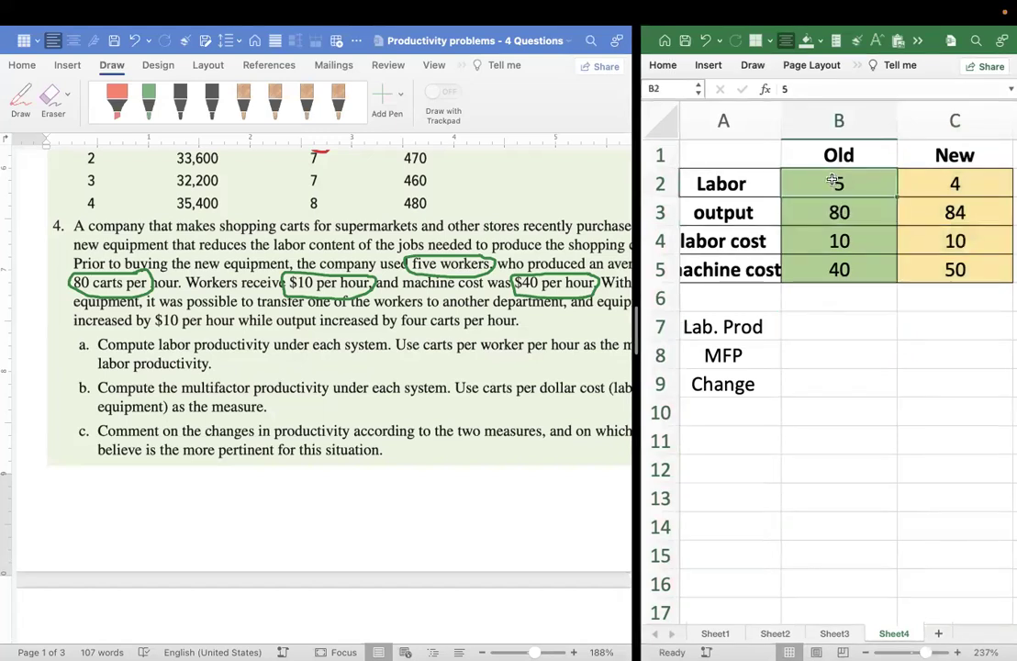
key("Down")
left_click_drag(838, 188, 836, 212)
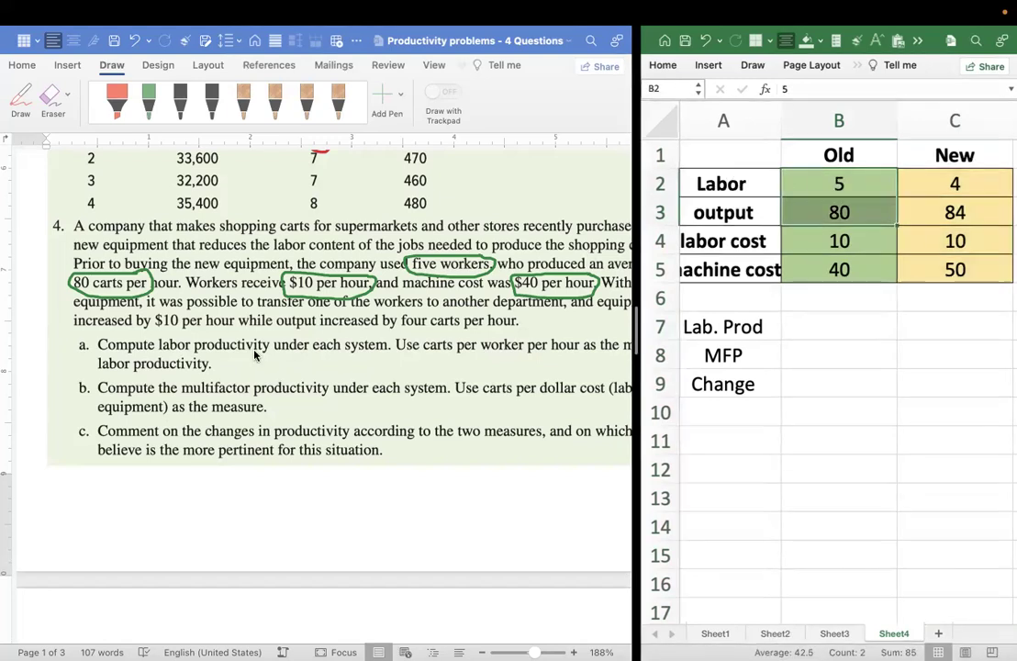
left_click(808, 331)
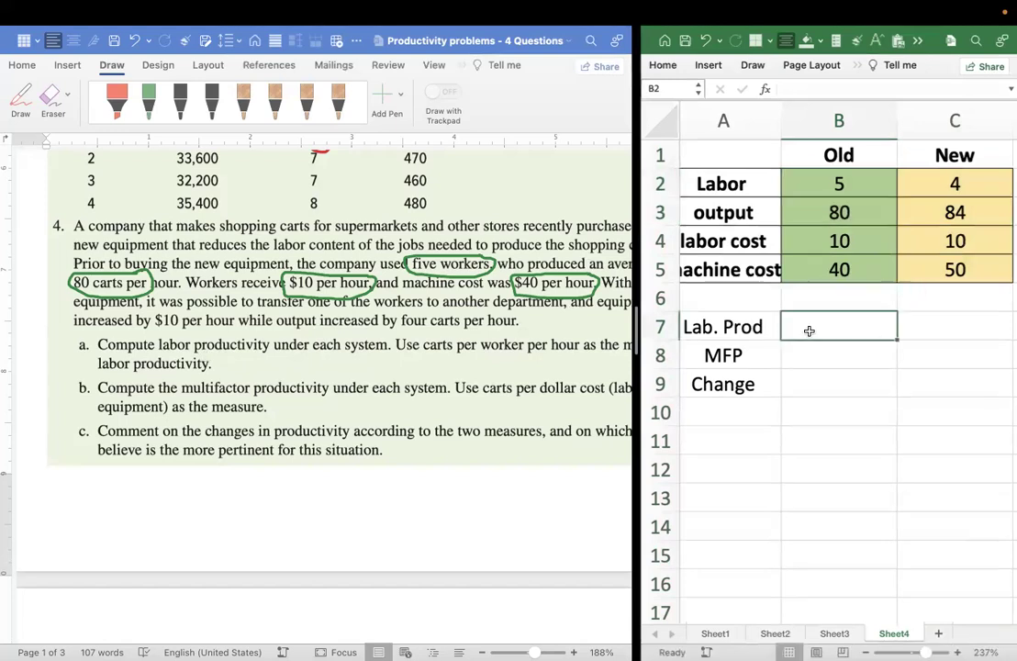
type("=")
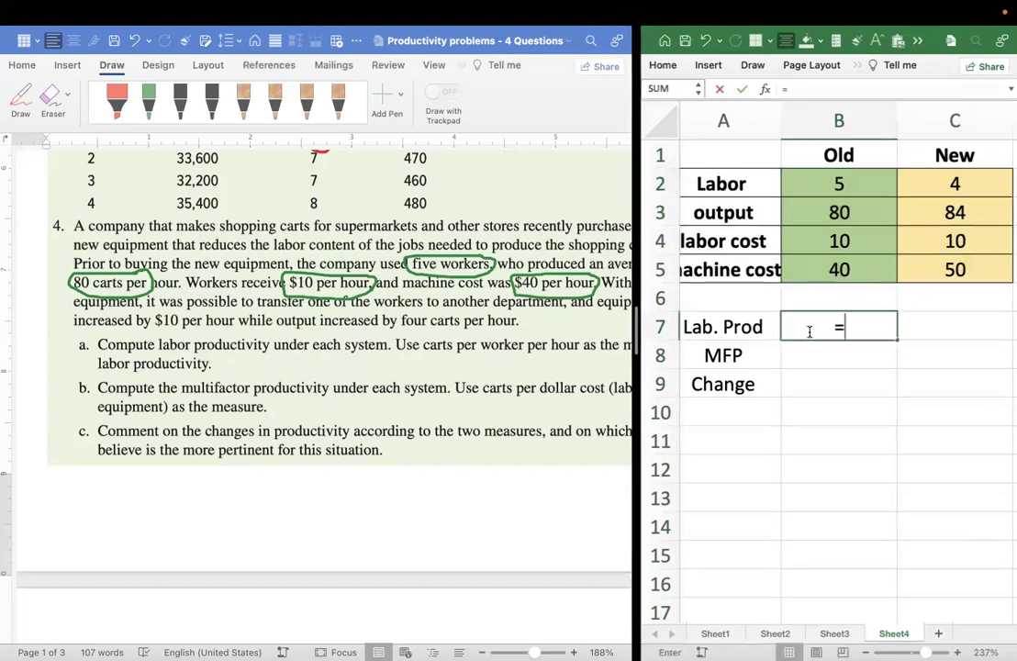
left_click(839, 211)
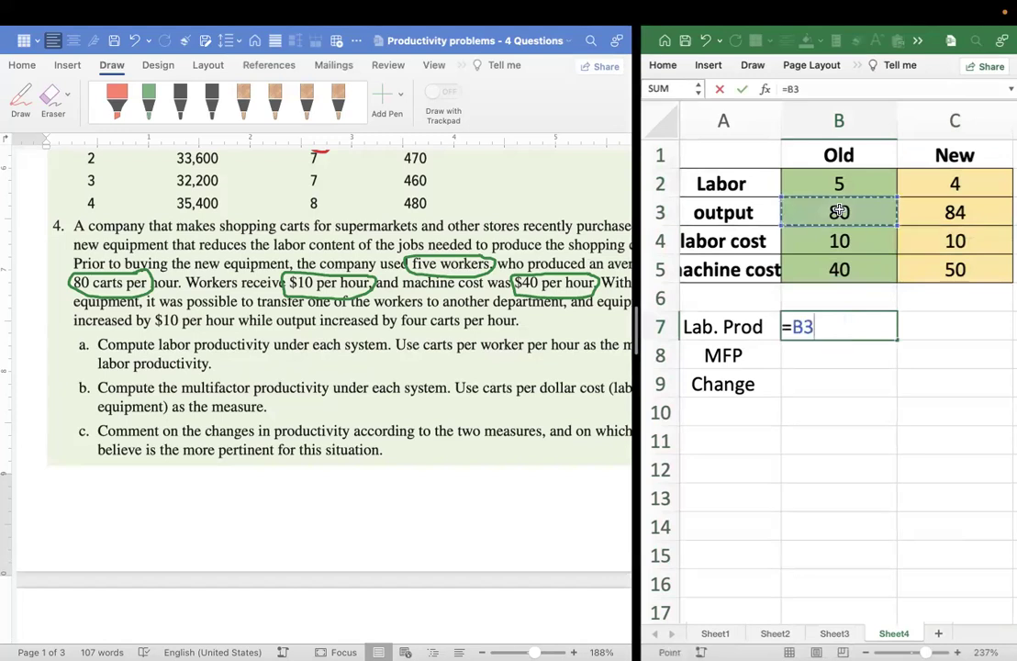
type("/")
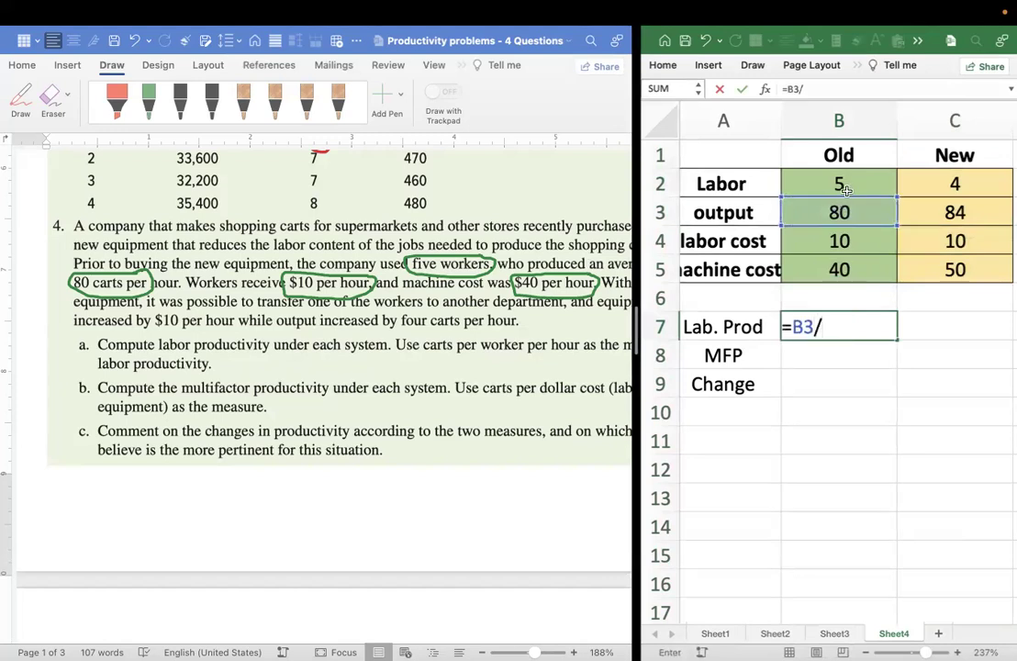
left_click(840, 182)
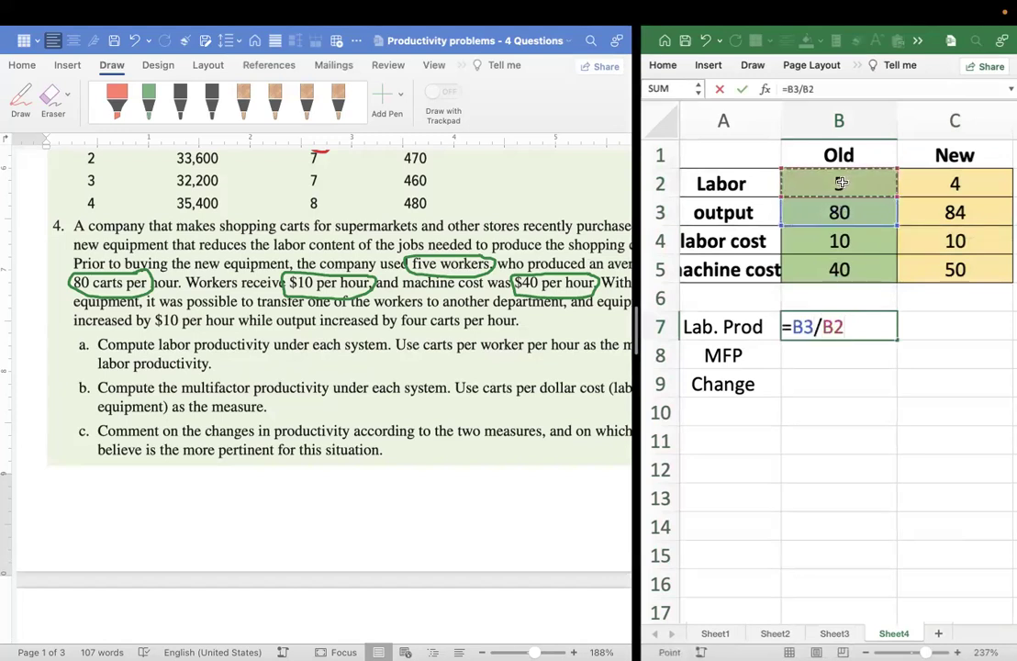
key("Tab")
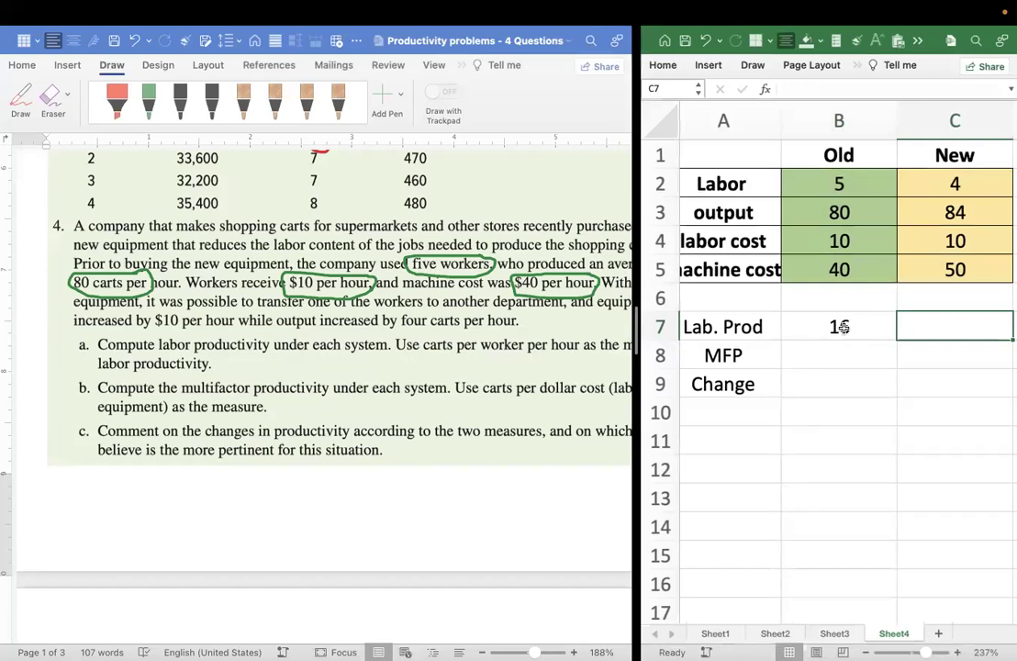
Fill the labor productivity formula from B7 into C7 and check it against the New column's output and labor
scroll(841, 327, "right", 1)
left_click(844, 328)
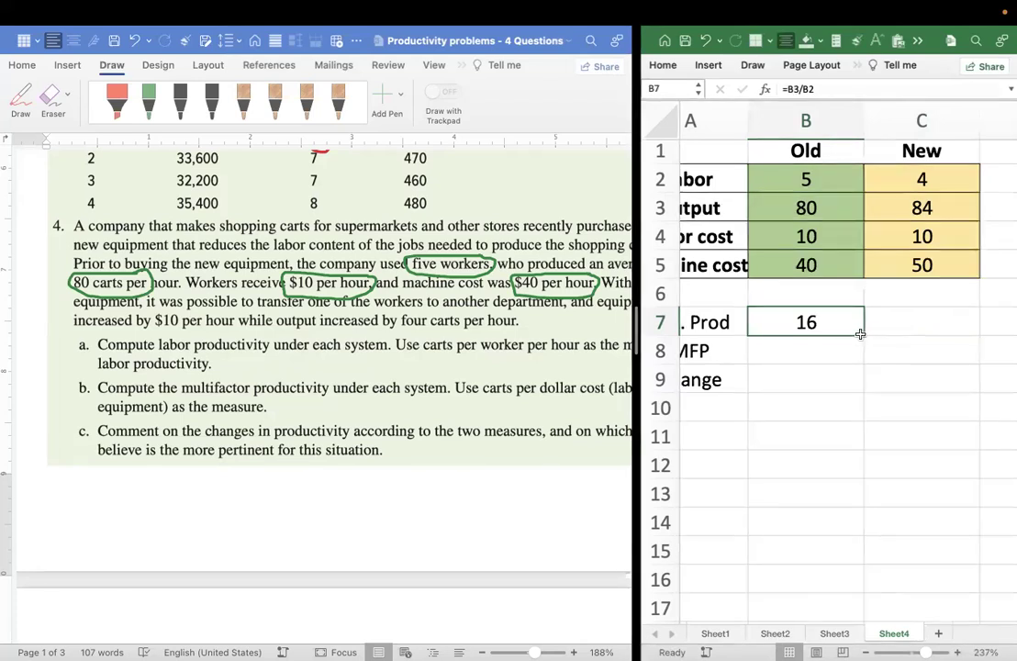
left_click(901, 324)
left_click(806, 322)
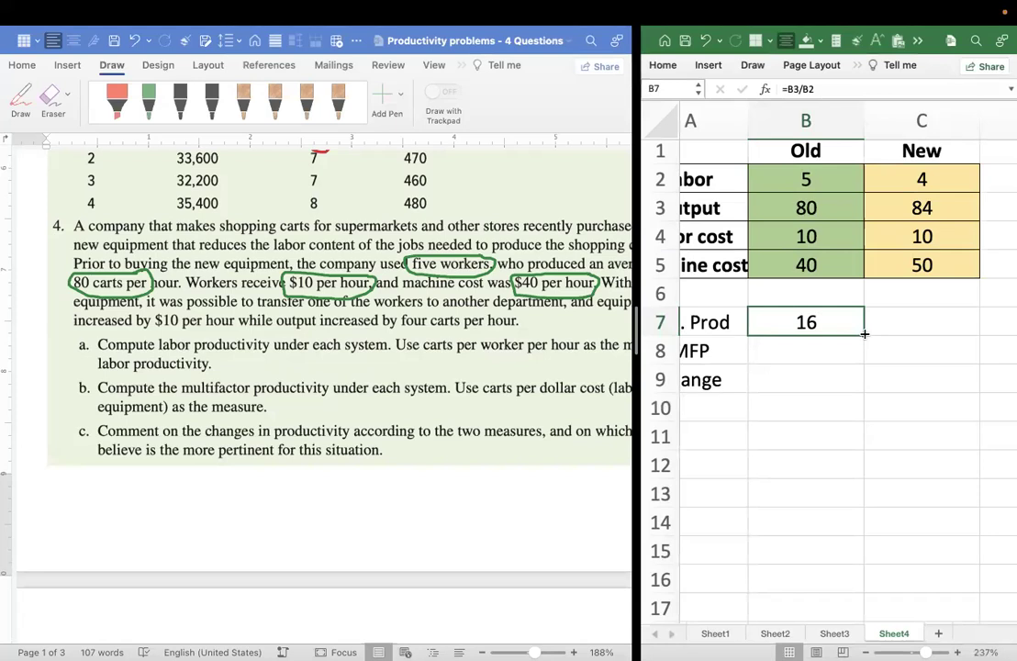
left_click_drag(864, 334, 956, 332)
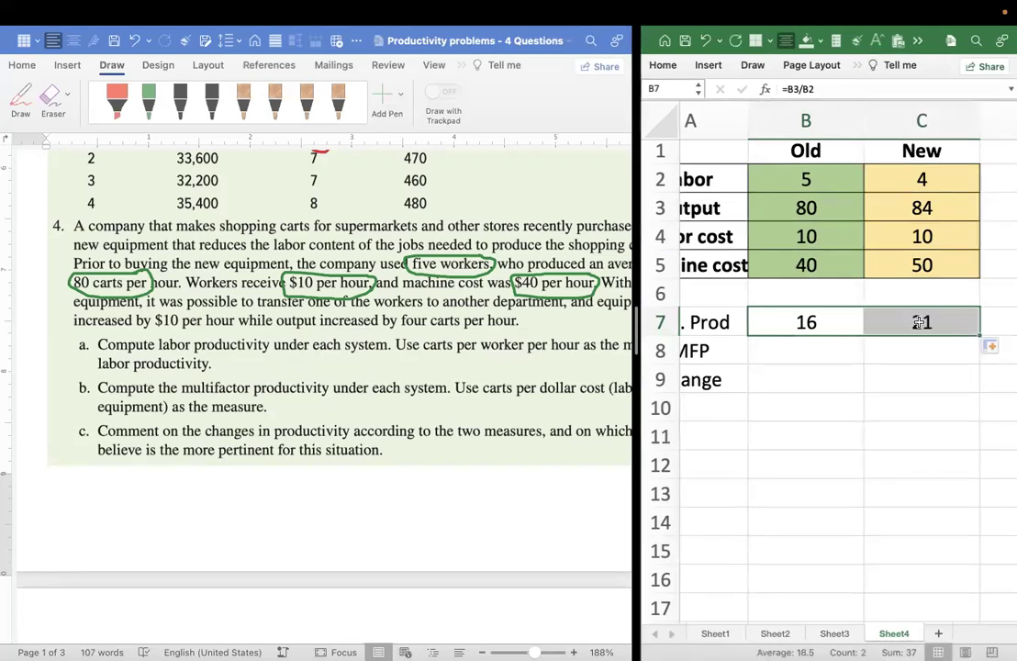
left_click(917, 322)
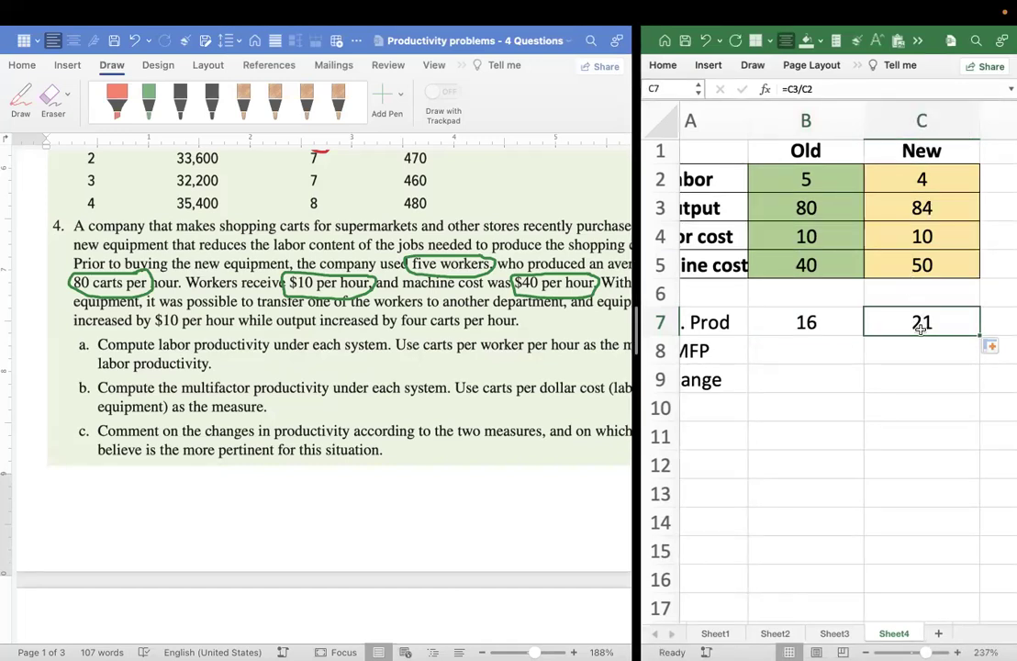
left_click(920, 208)
left_click(919, 177)
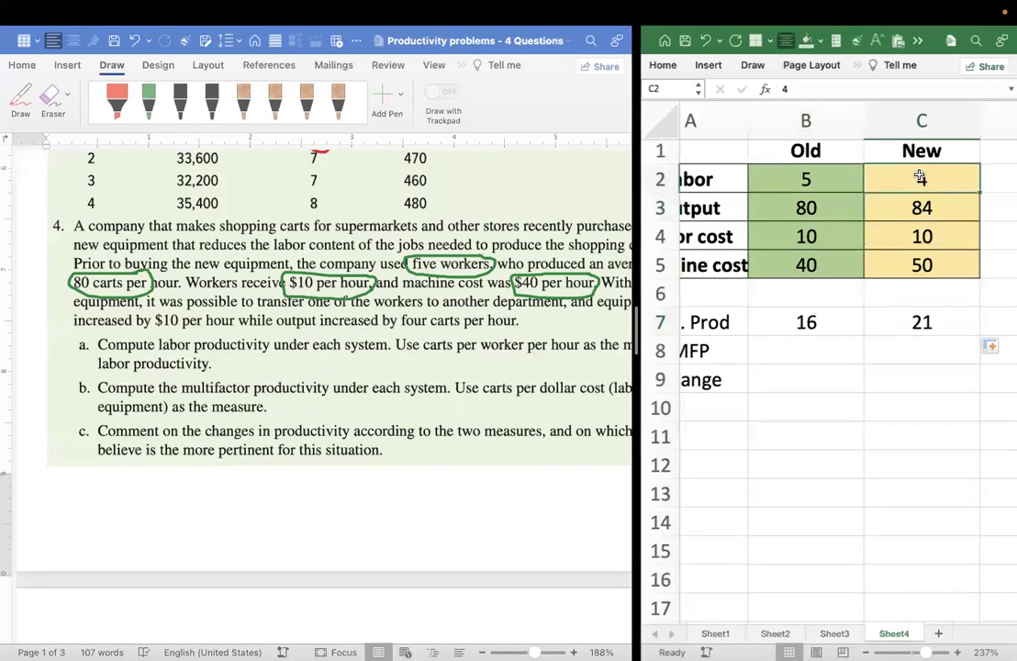
Write the old system's multifactor productivity formula in B8 as =B3/((B2*B4)+(B5))
scroll(822, 365, "left", 2)
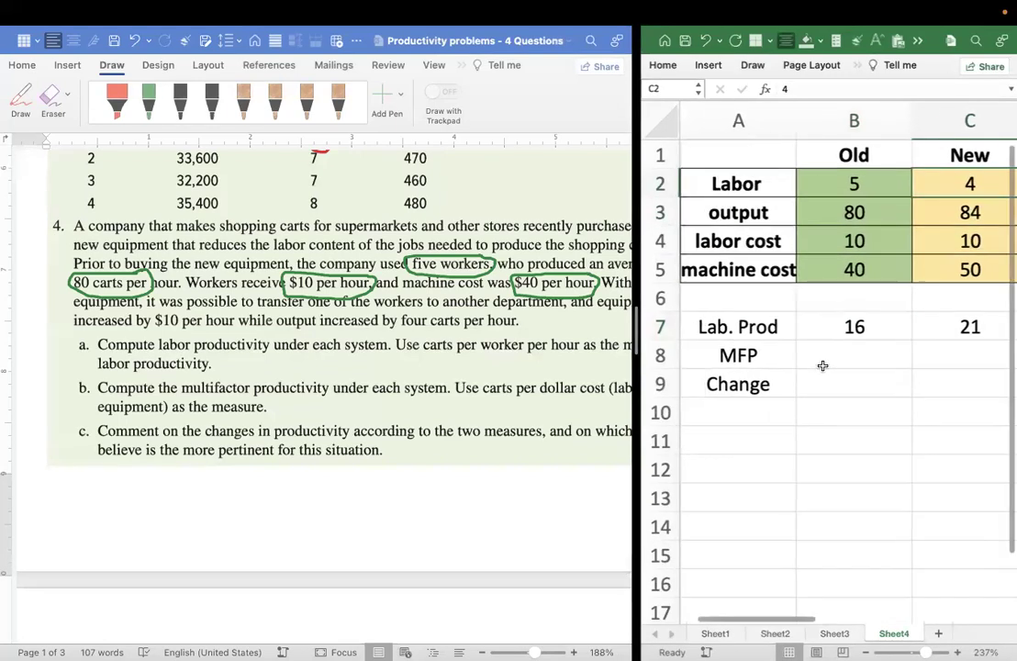
left_click(834, 362)
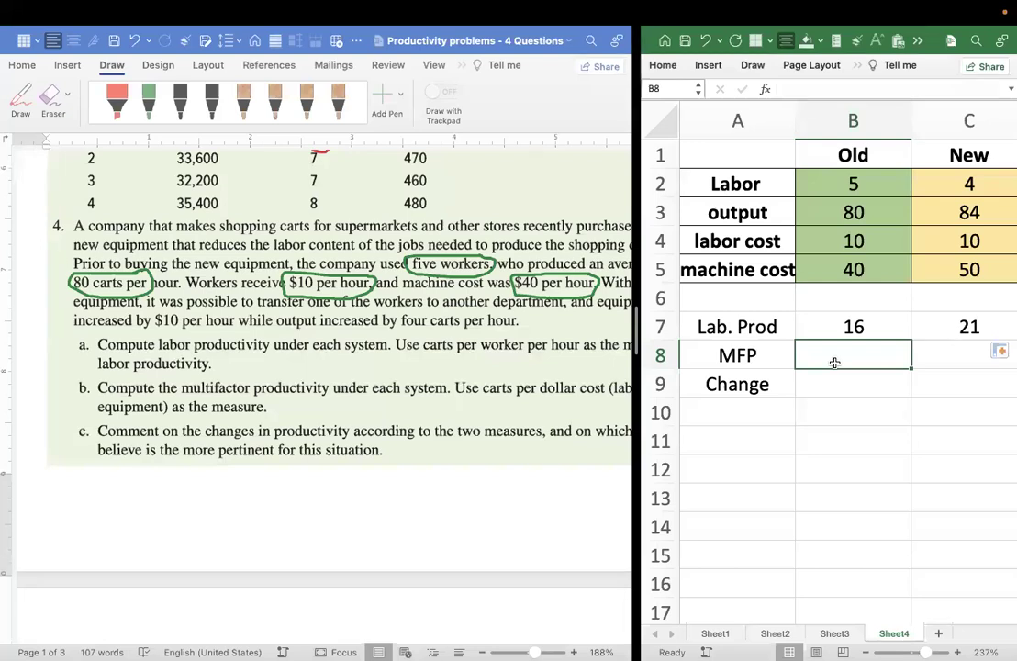
type("=")
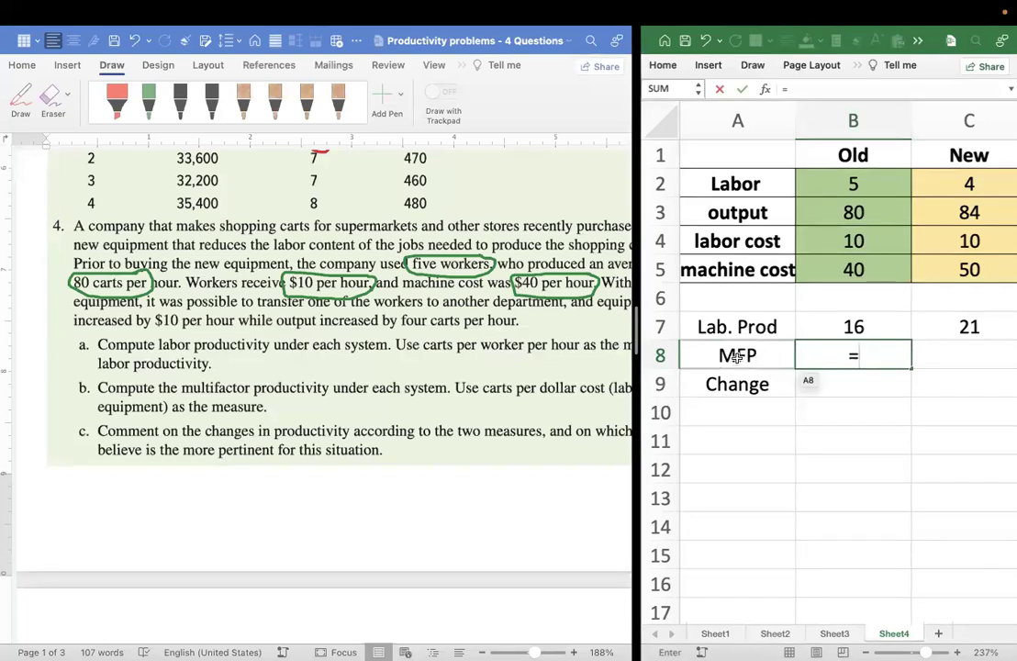
left_click(853, 211)
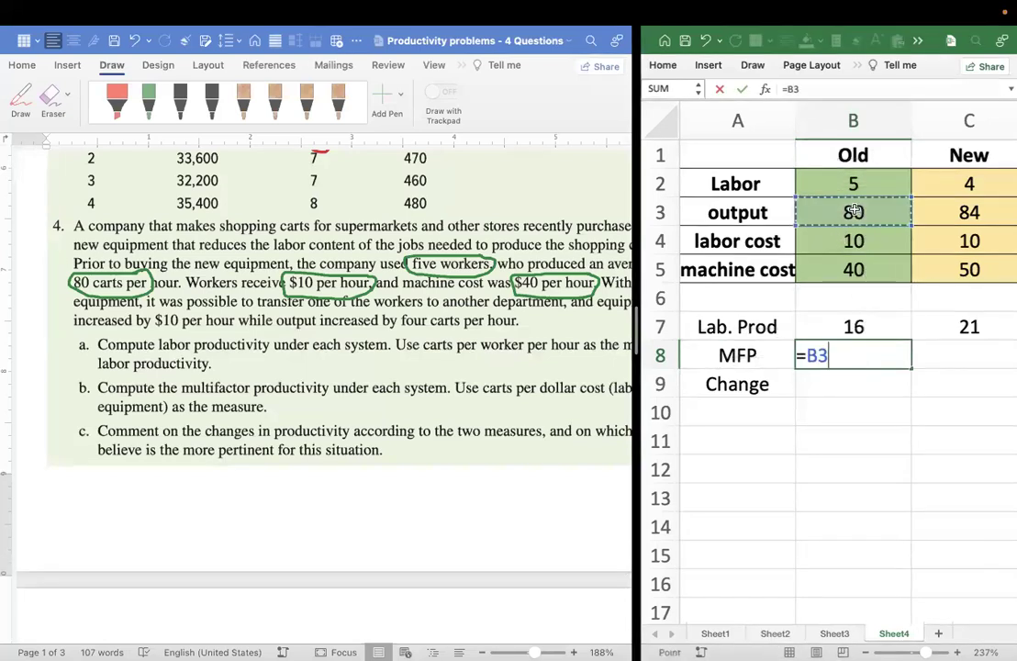
type("/((")
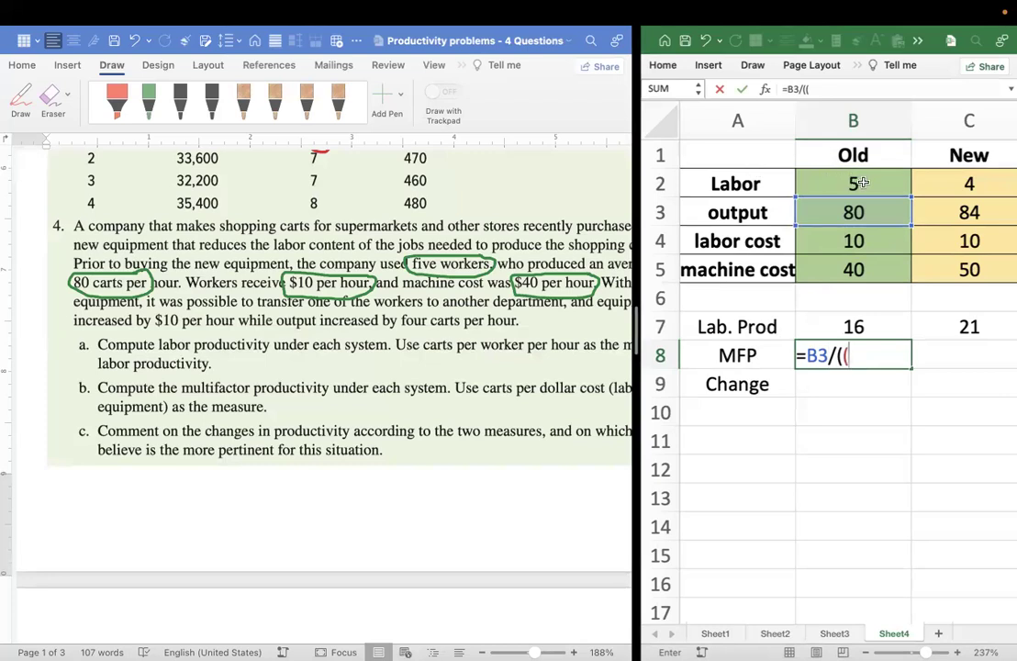
left_click(855, 183)
type("*")
left_click(856, 241)
type(")+(")
left_click(858, 269)
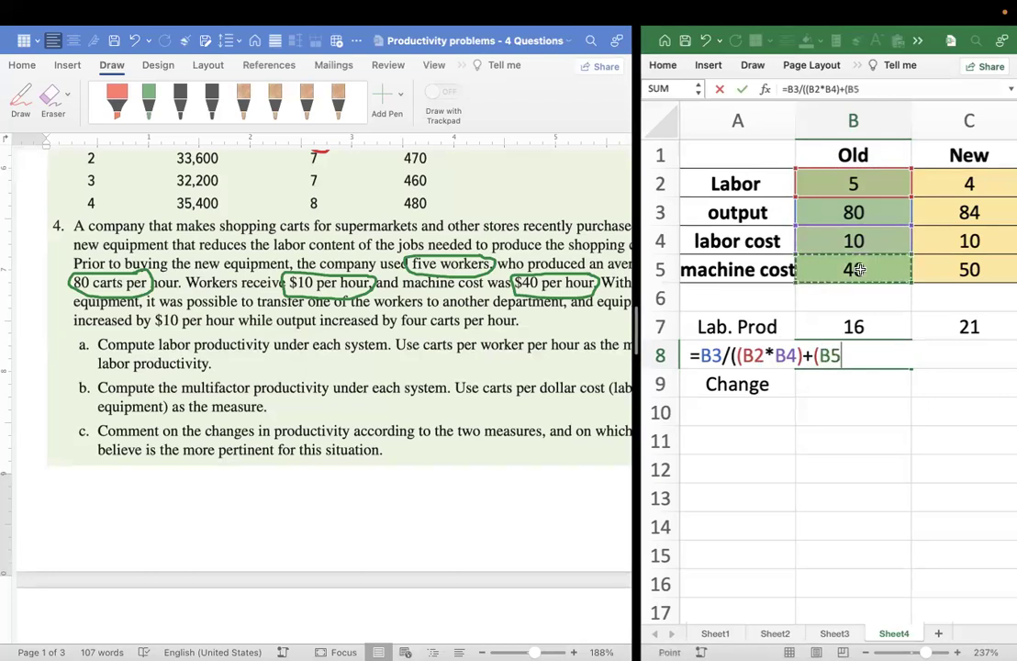
type("))")
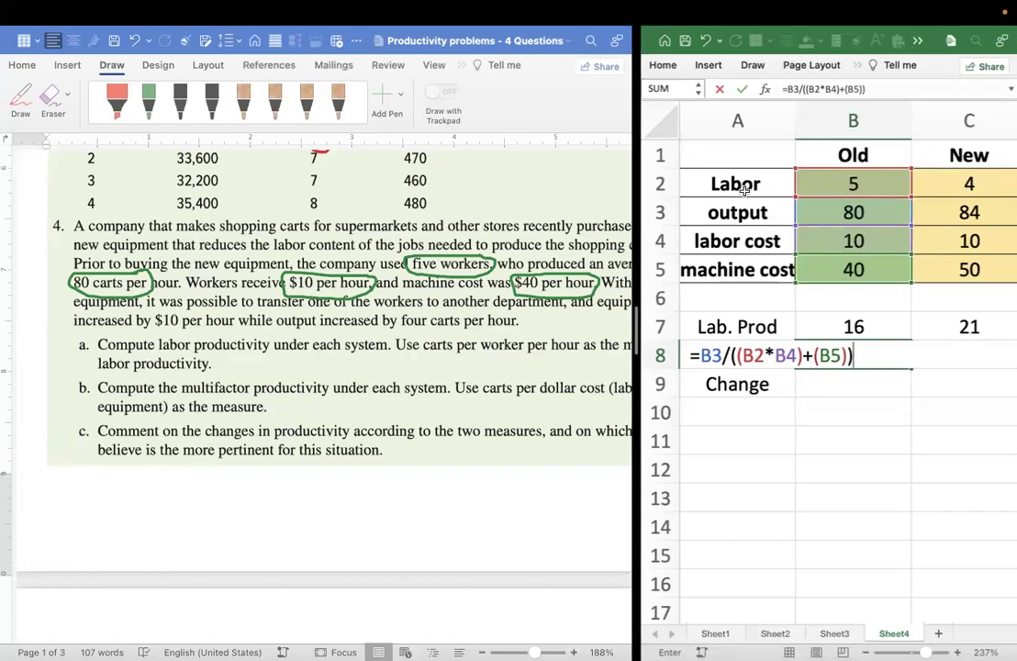
Review the output, labor cost and machine cost parts of the MFP formula in B8, and commit it
left_click_drag(702, 355, 717, 355)
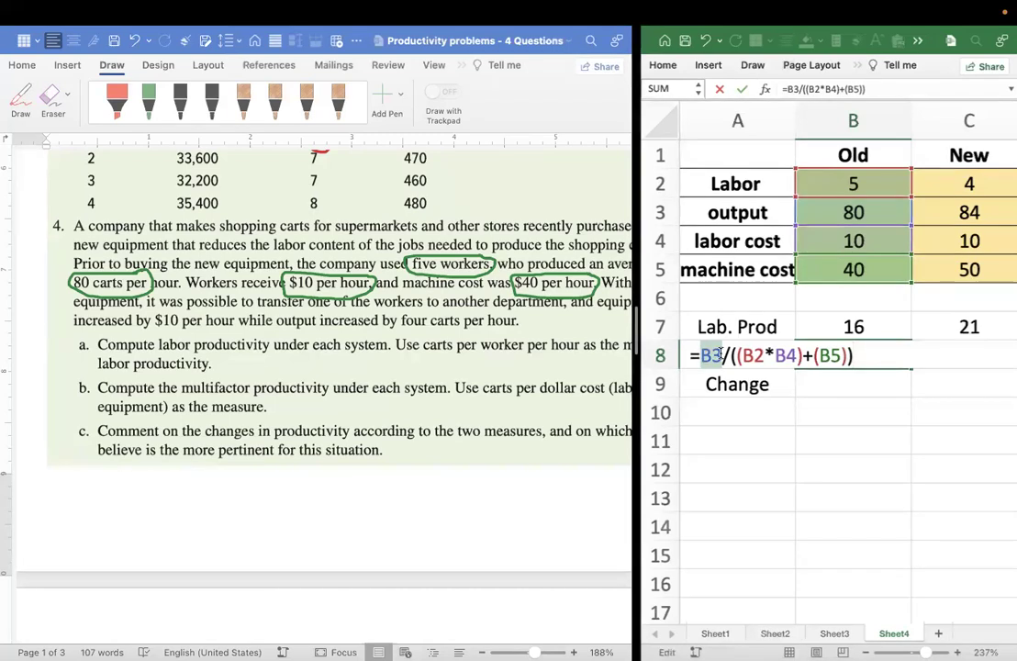
left_click_drag(744, 355, 794, 355)
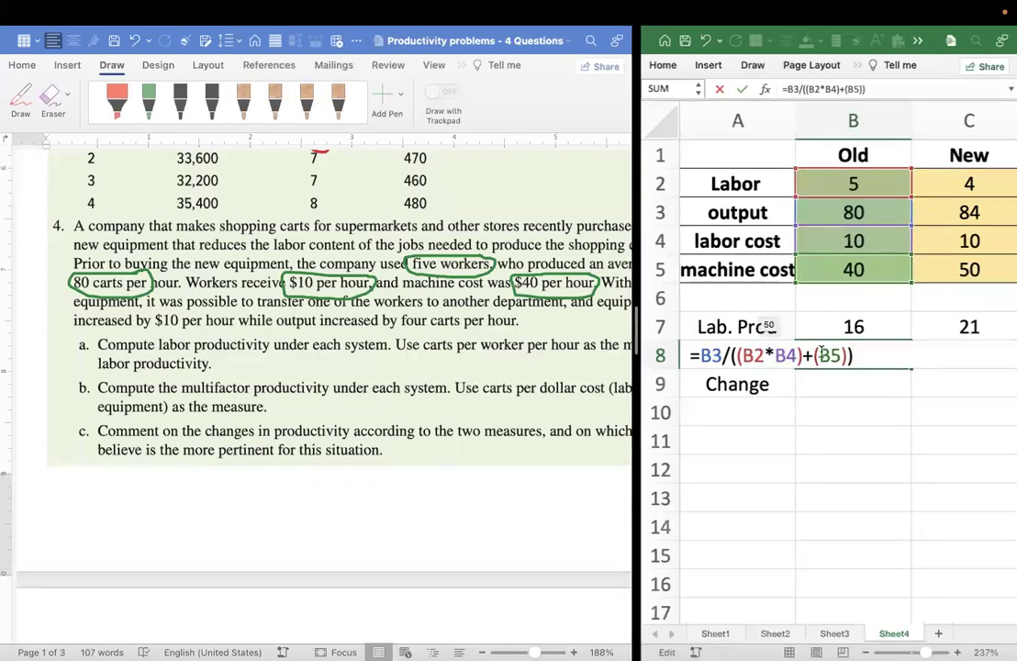
left_click_drag(823, 355, 842, 355)
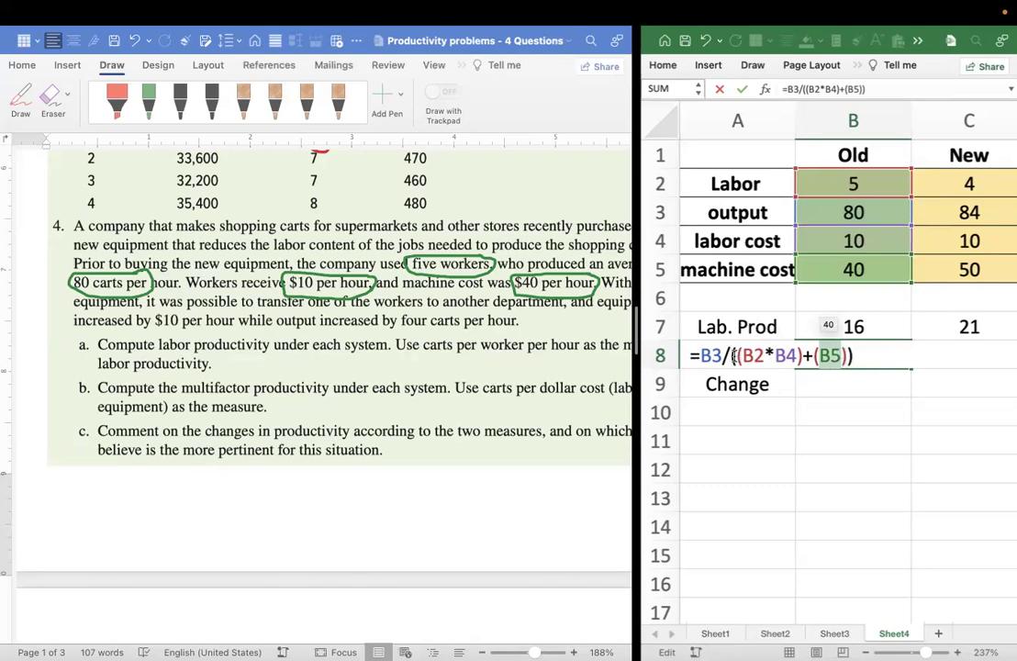
left_click_drag(864, 355, 726, 356)
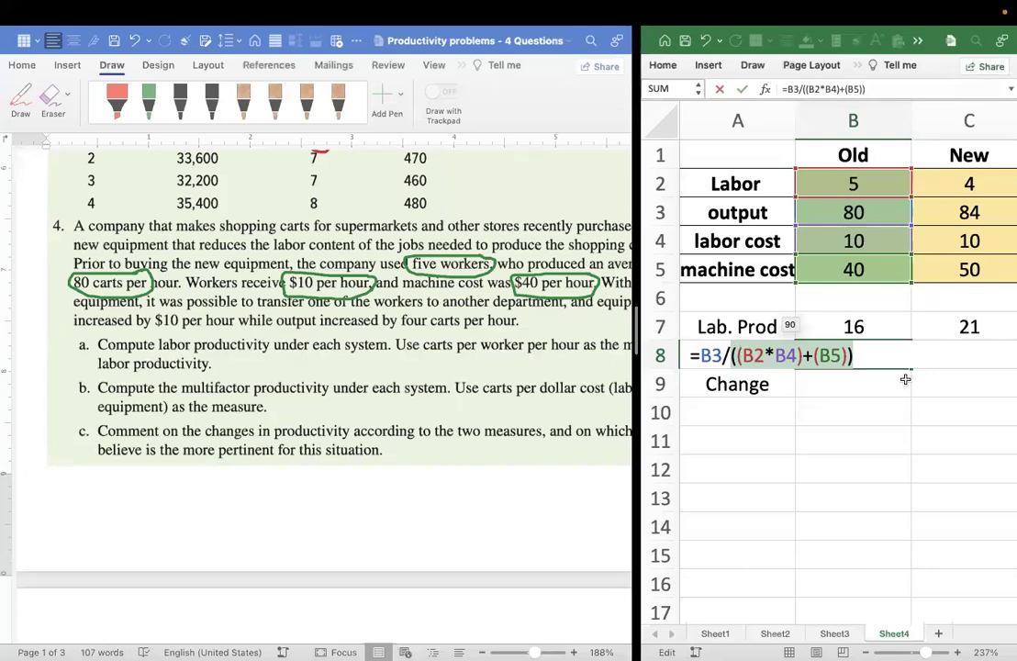
key("Return")
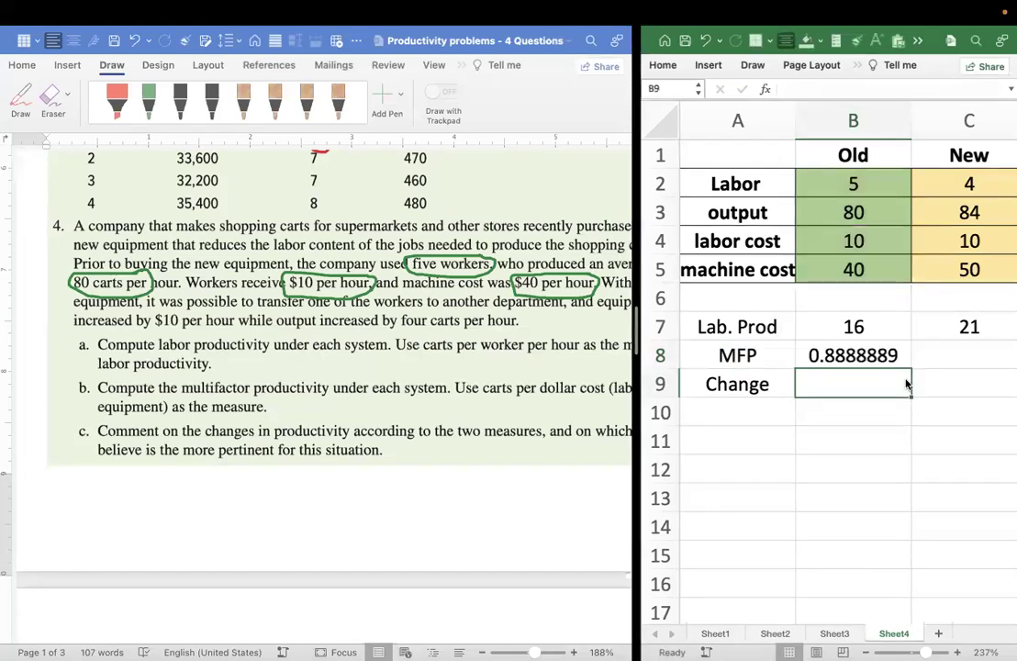
left_click(844, 355)
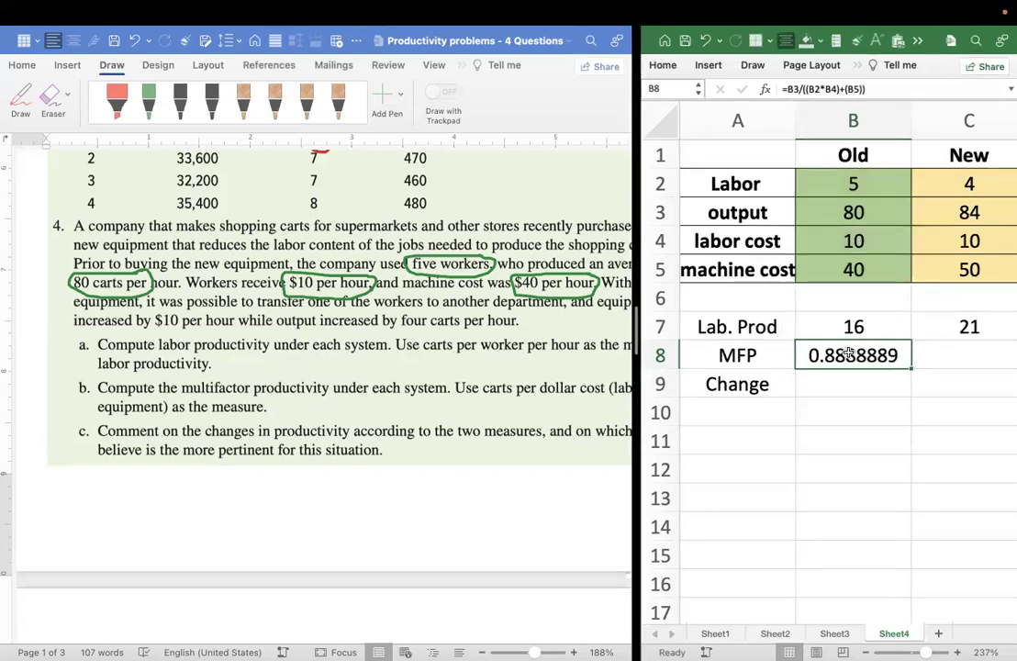
Remove the outer parentheses around the denominator of the MFP formula in B8, making it =B3/(B2*B4)+(B5)
double_click(849, 354)
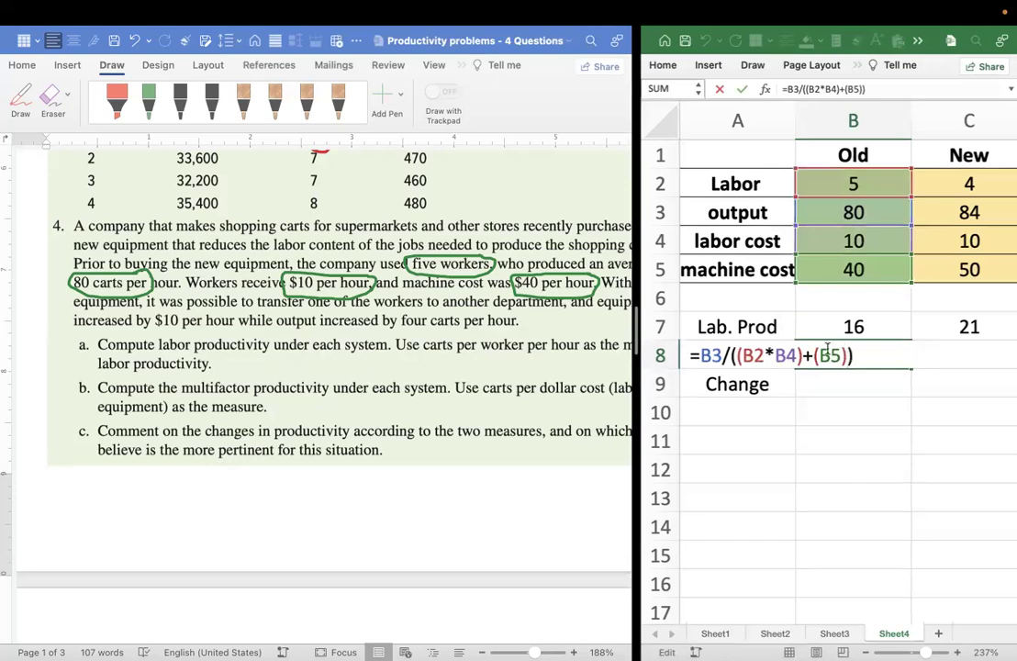
left_click(737, 354)
key("BackSpace")
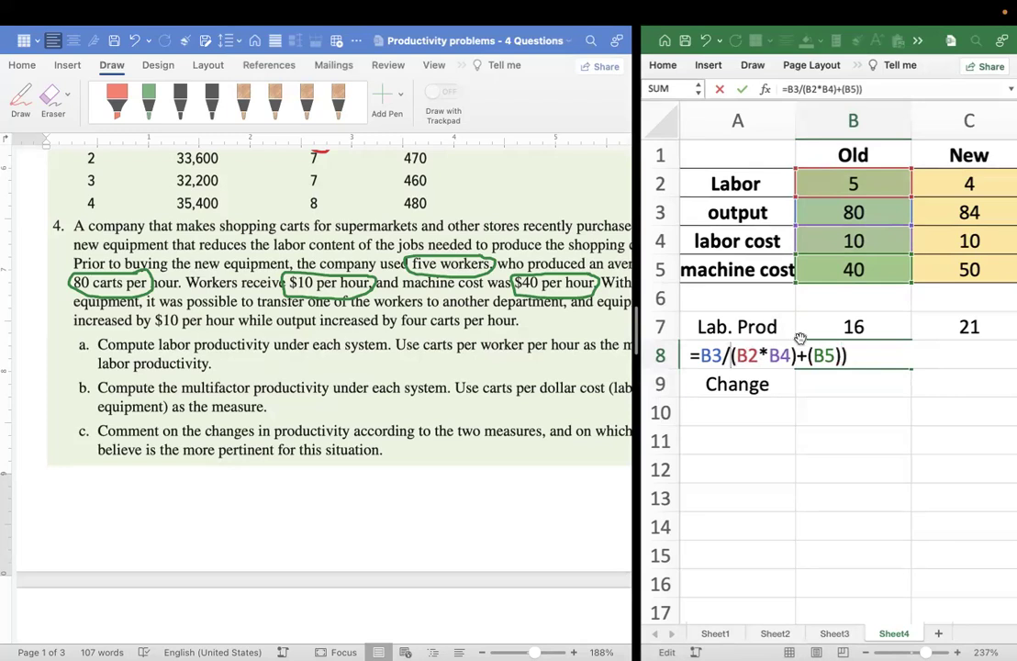
left_click(883, 360)
key("BackSpace")
key("Return")
left_click(832, 358)
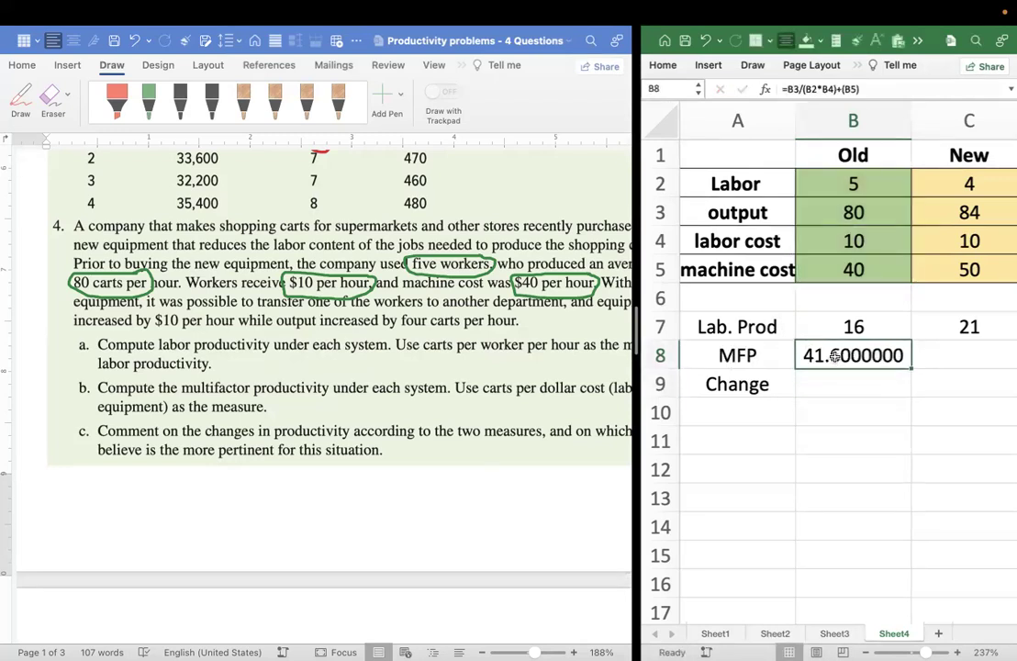
double_click(834, 356)
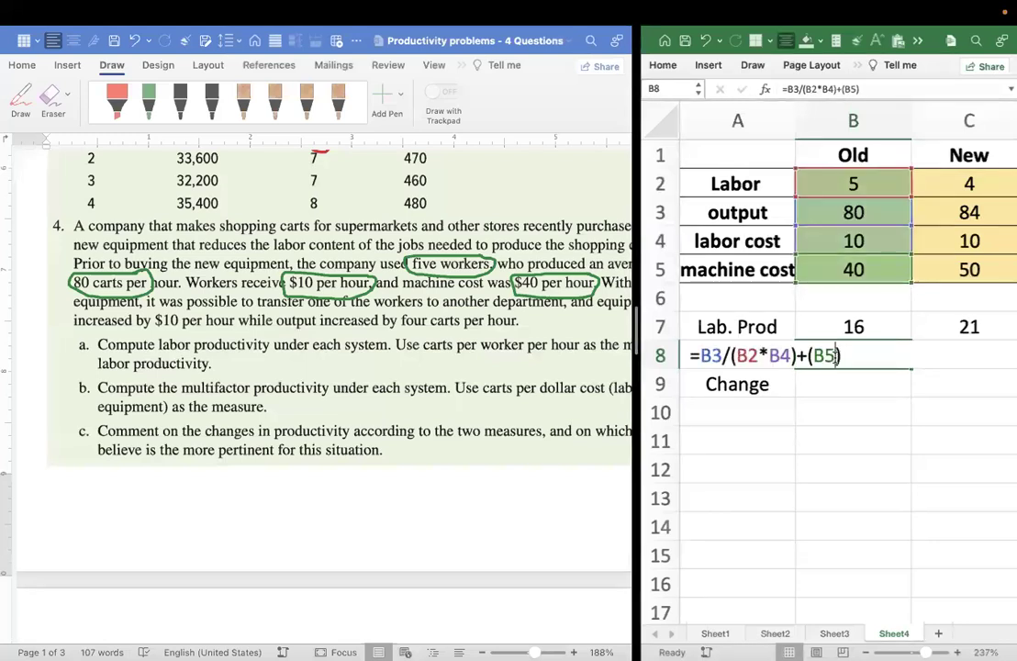
left_click(732, 356)
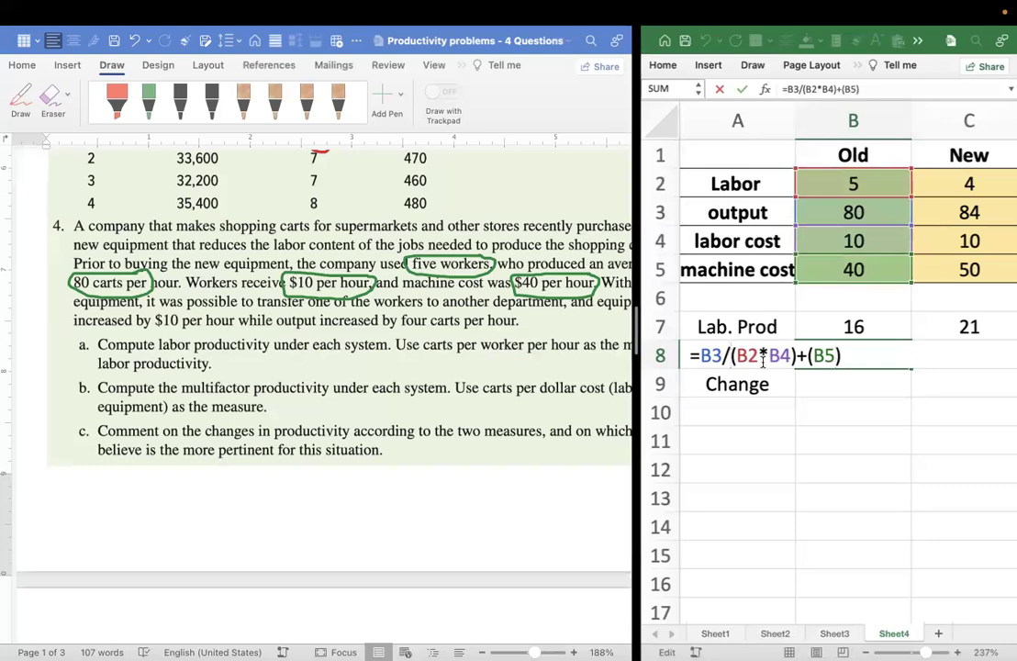
left_click_drag(787, 356, 738, 356)
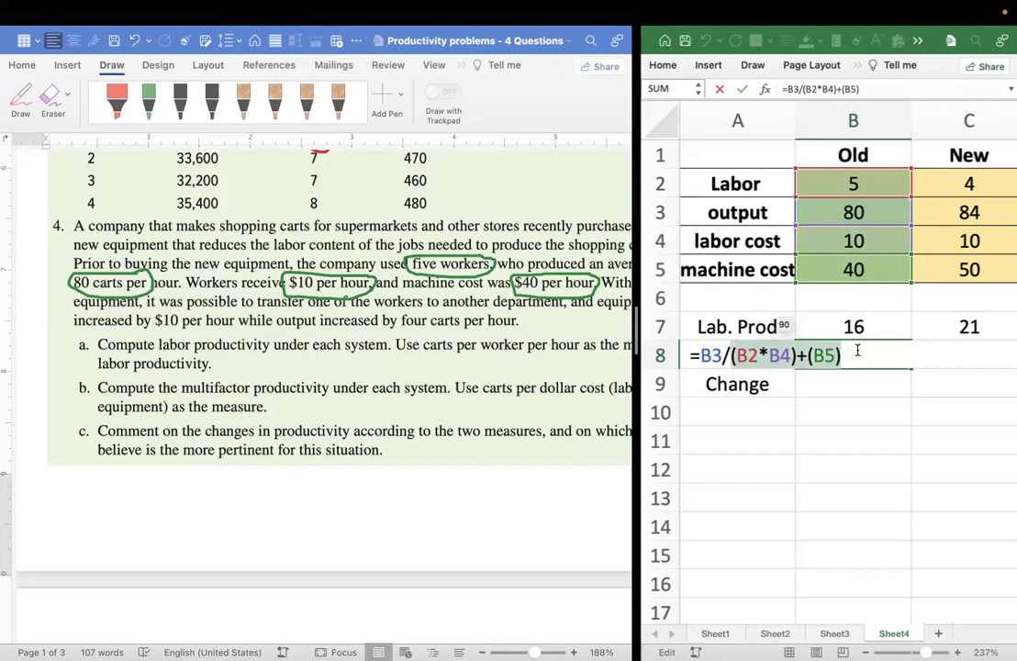
type(")")
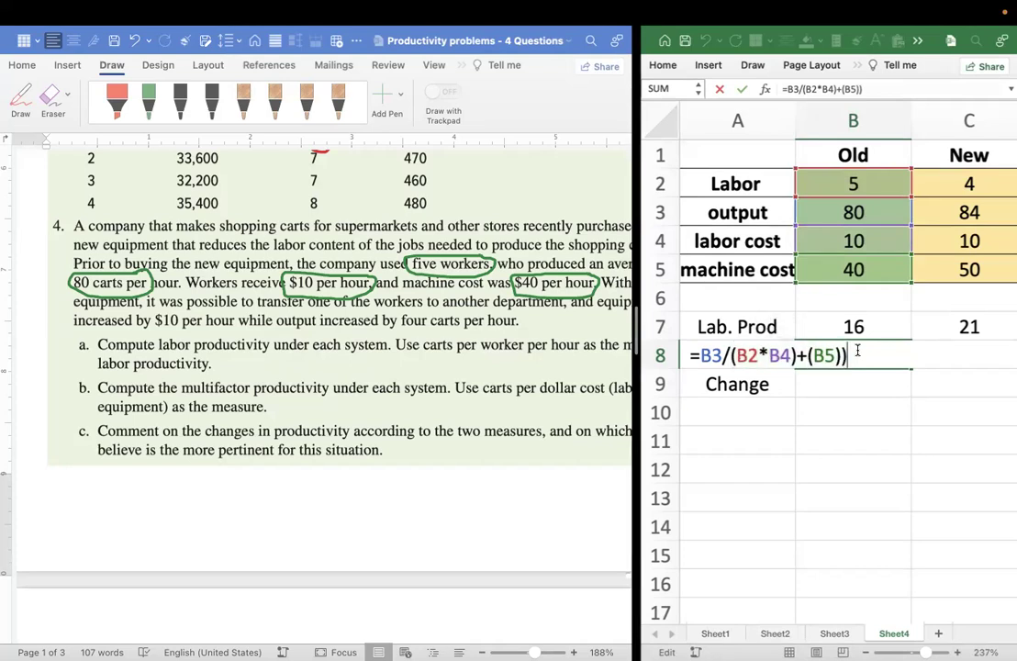
left_click(731, 355)
type("(")
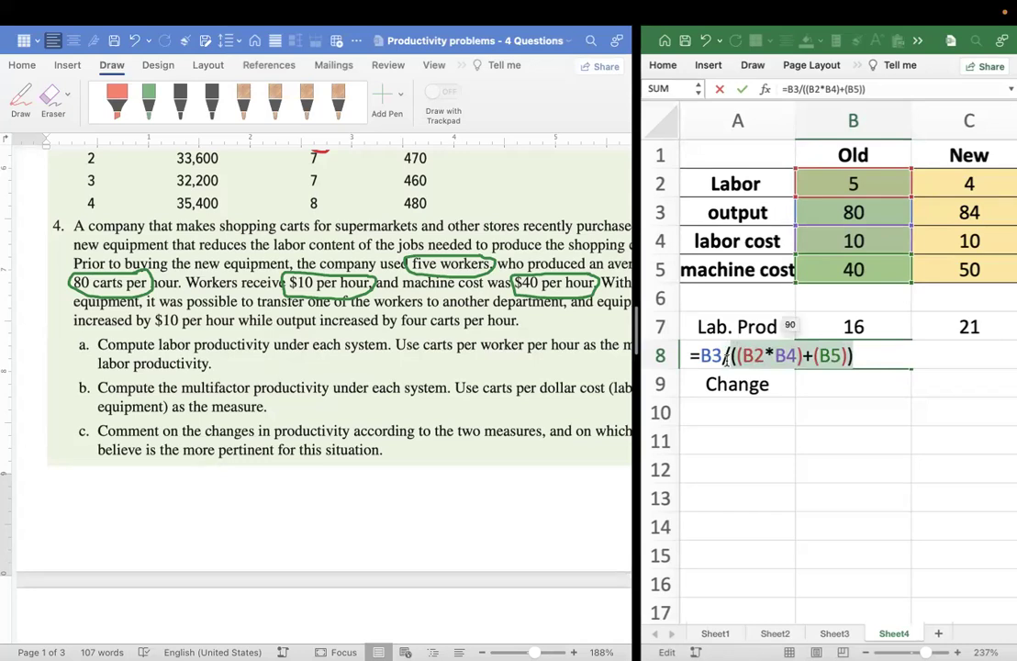
left_click(835, 398)
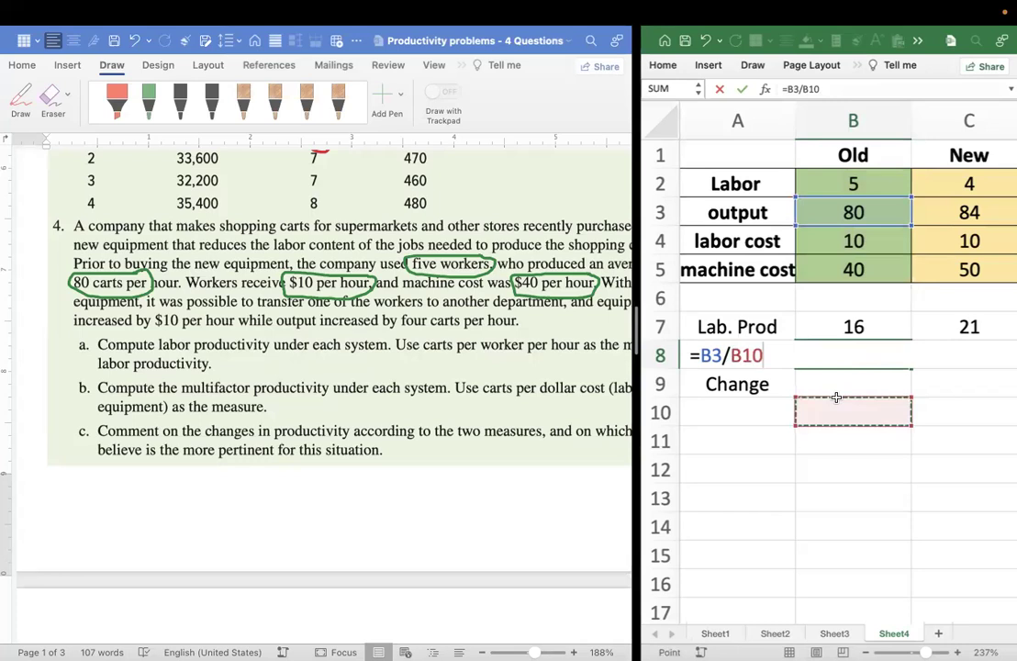
key("Escape")
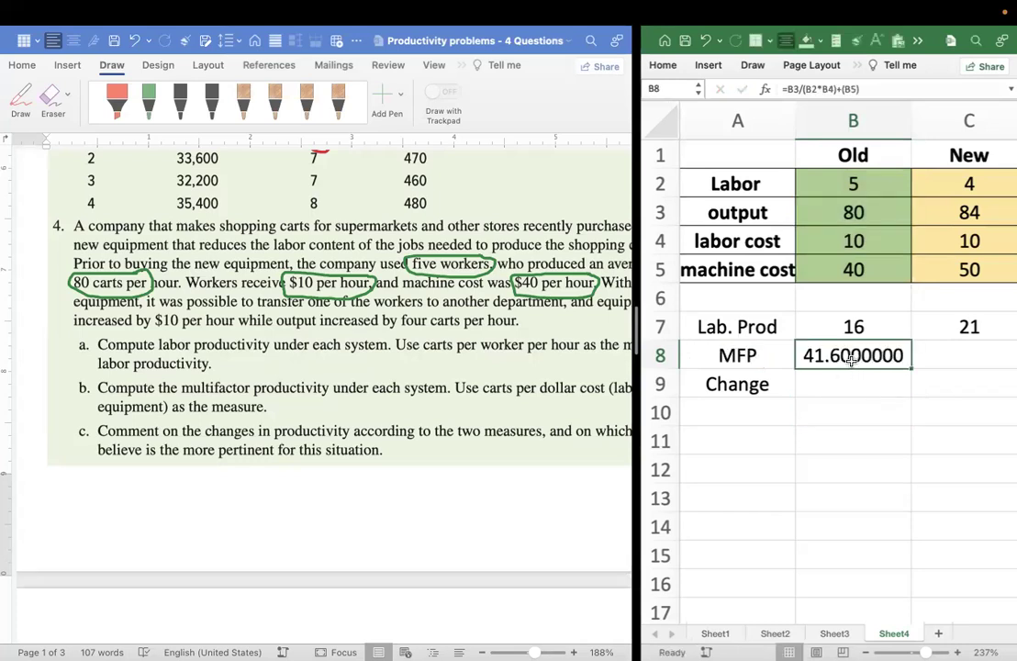
Enclose the whole denominator of the MFP formula in B8 in parentheses again, as =B3/((B2*B4)+(B5))
double_click(852, 359)
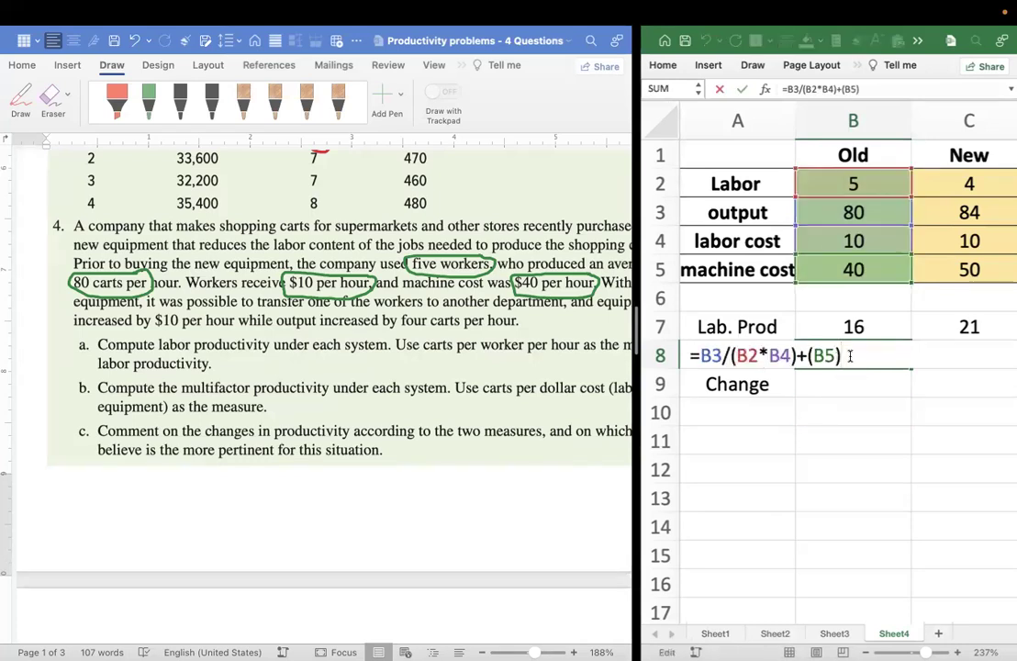
type(")")
left_click(729, 356)
type("(")
key("Return")
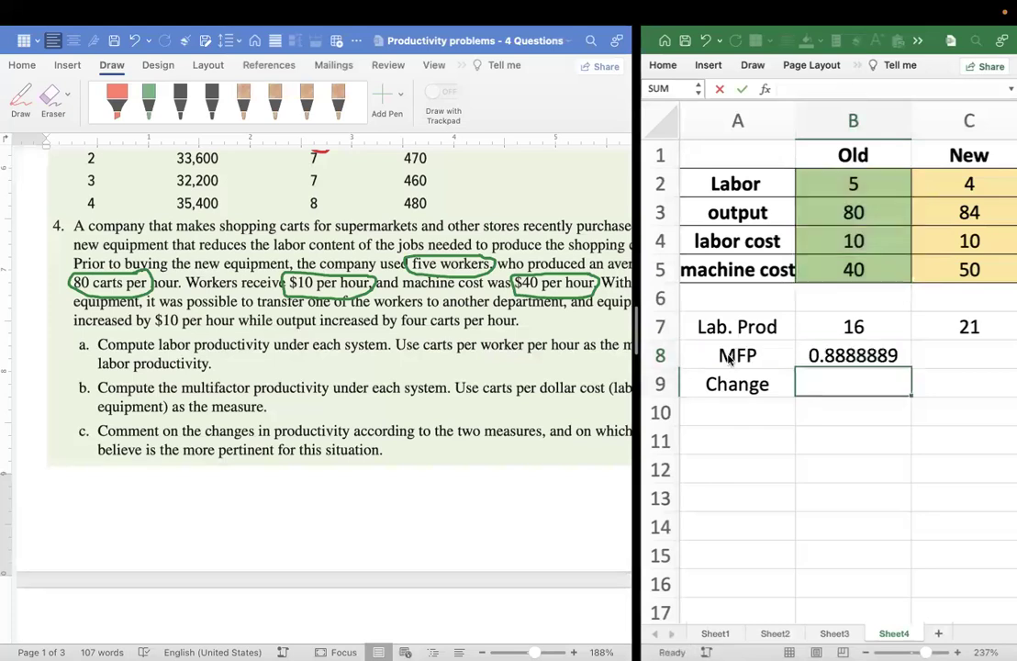
key("Up")
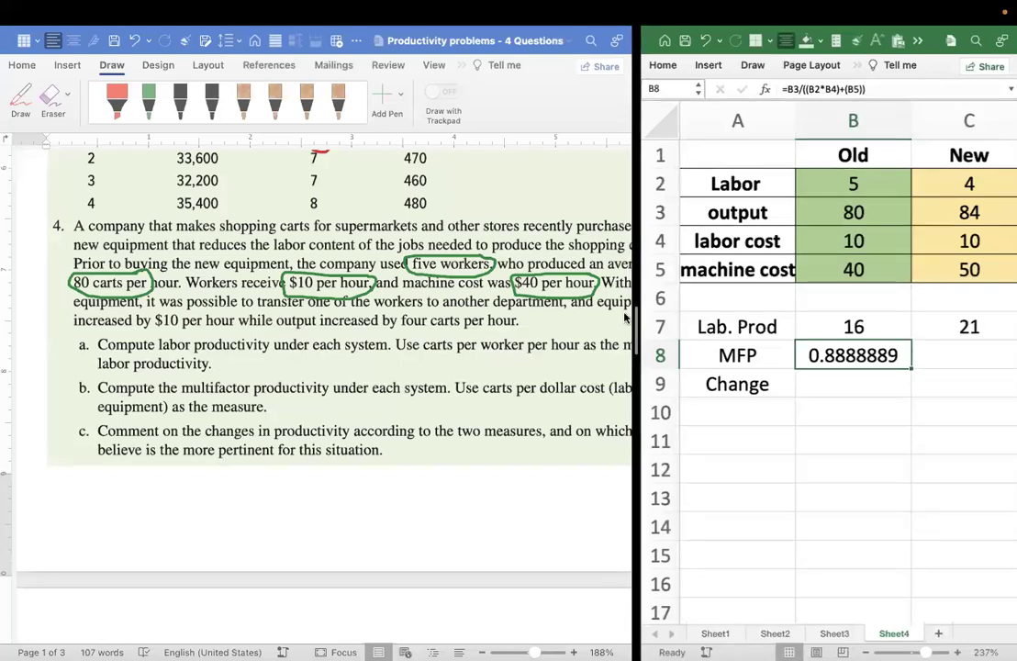
Fill the MFP formula from B8 into C8 for the new system and check the Lab. Prod and MFP rows
left_click_drag(636, 328, 399, 329)
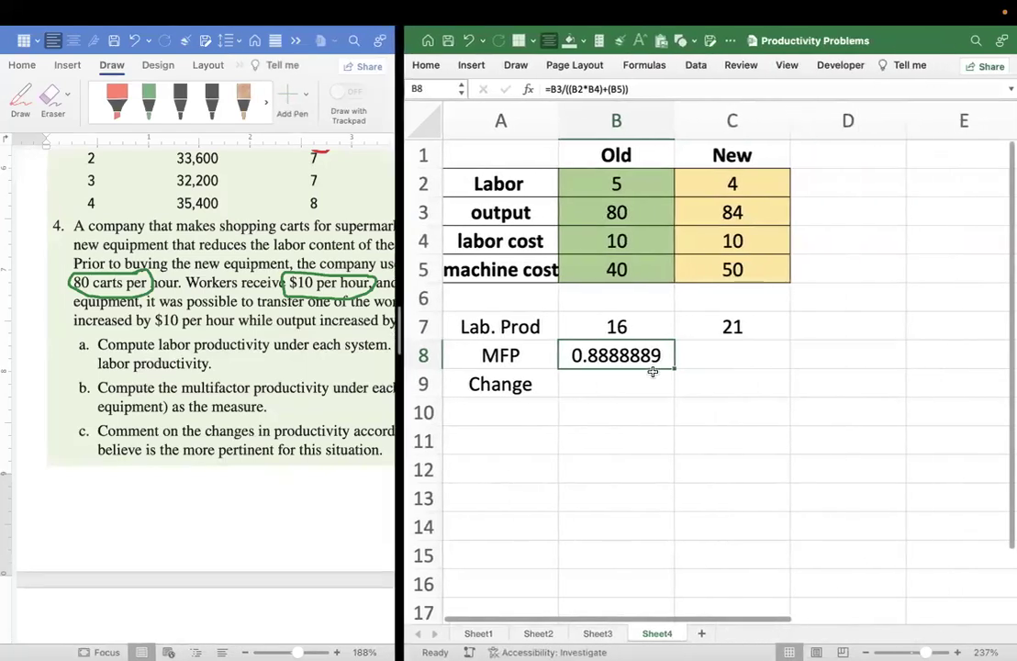
left_click_drag(672, 368, 747, 363)
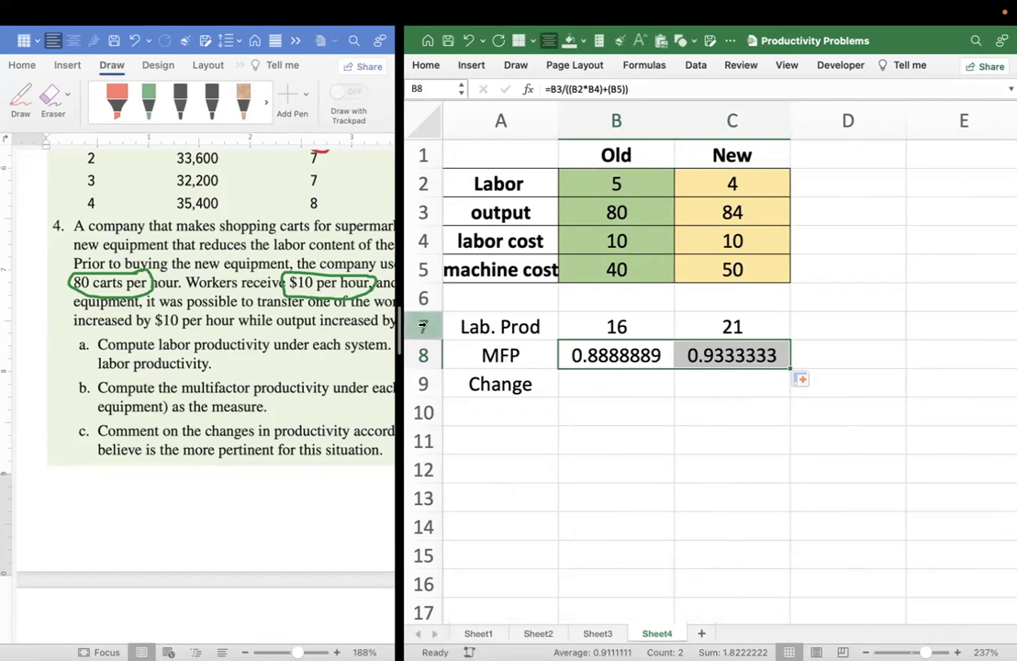
left_click(422, 327)
left_click(422, 355)
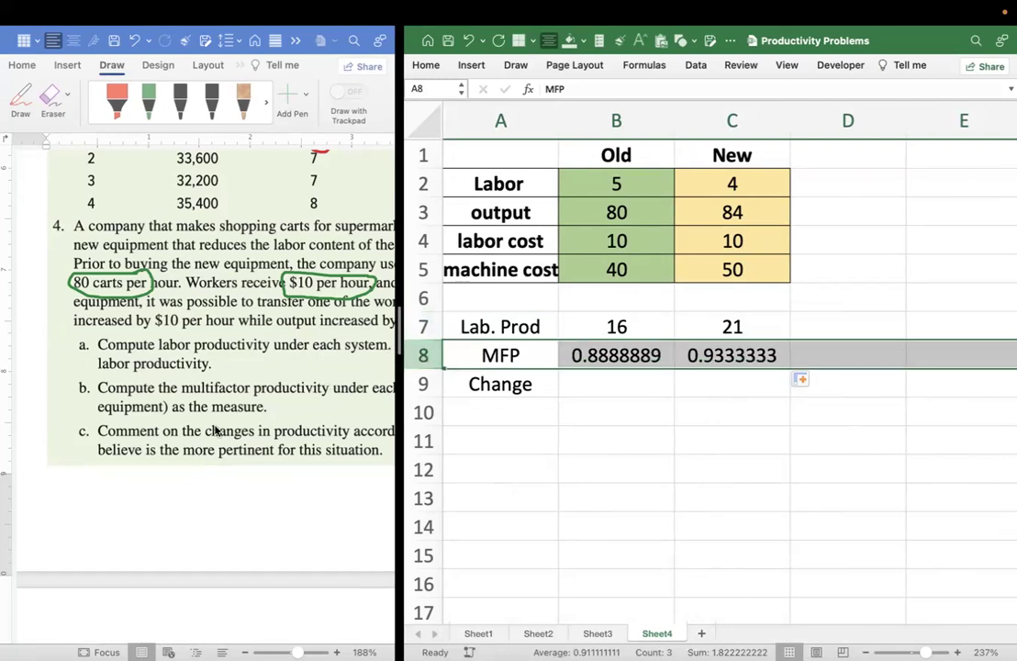
Compare the labor productivity and MFP rows with problem 4's questions and its worked solution, down to the growth calculations in part c
scroll(214, 430, "up", 1)
scroll(213, 430, "right", 2)
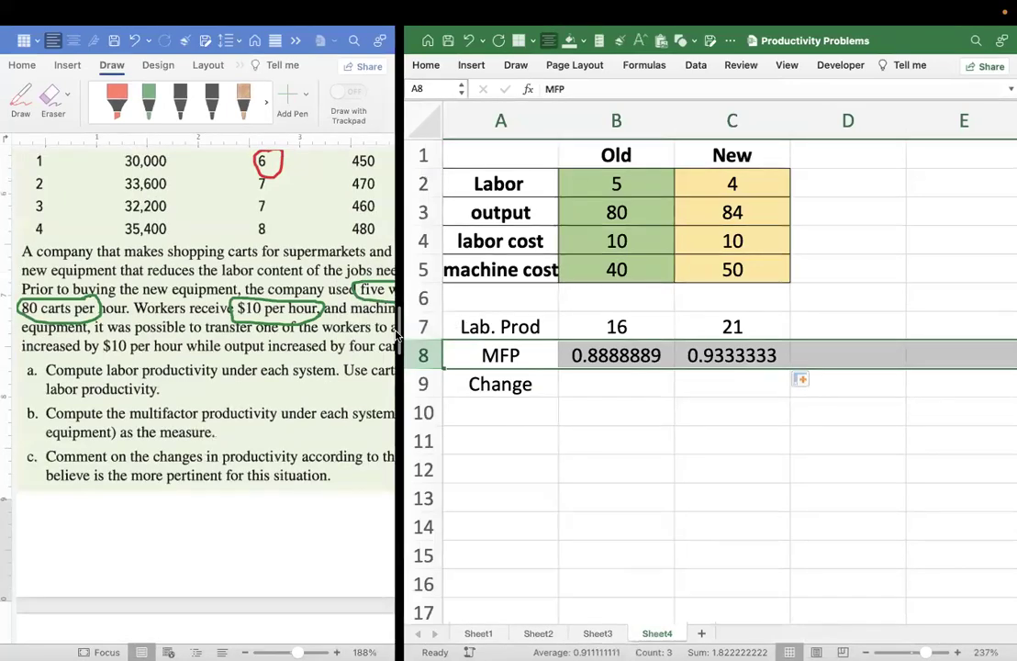
left_click_drag(397, 336, 399, 335)
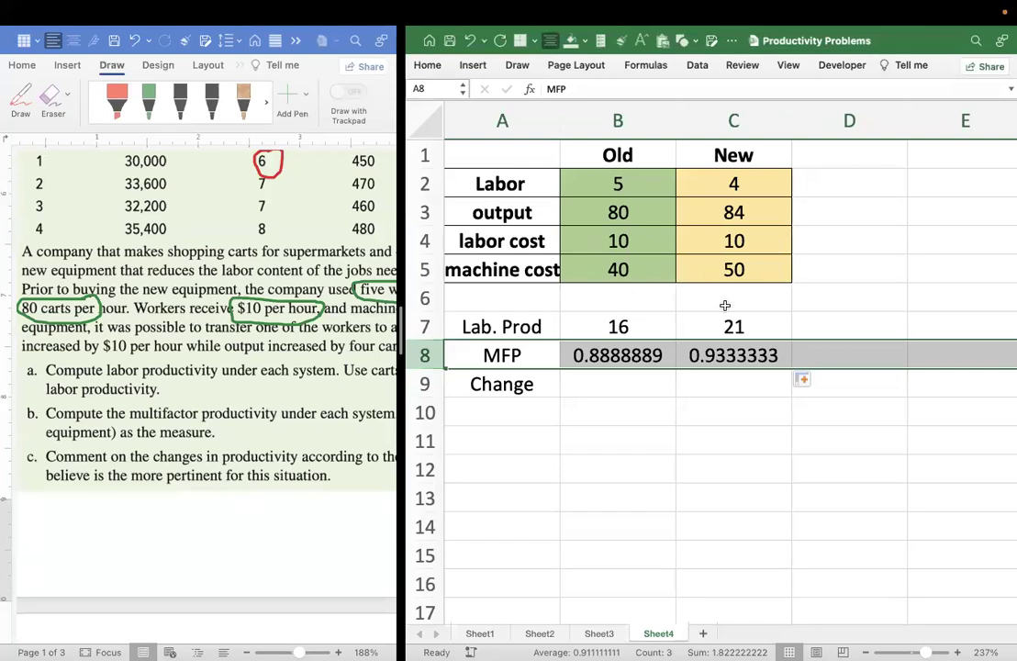
left_click(424, 327)
left_click(423, 357)
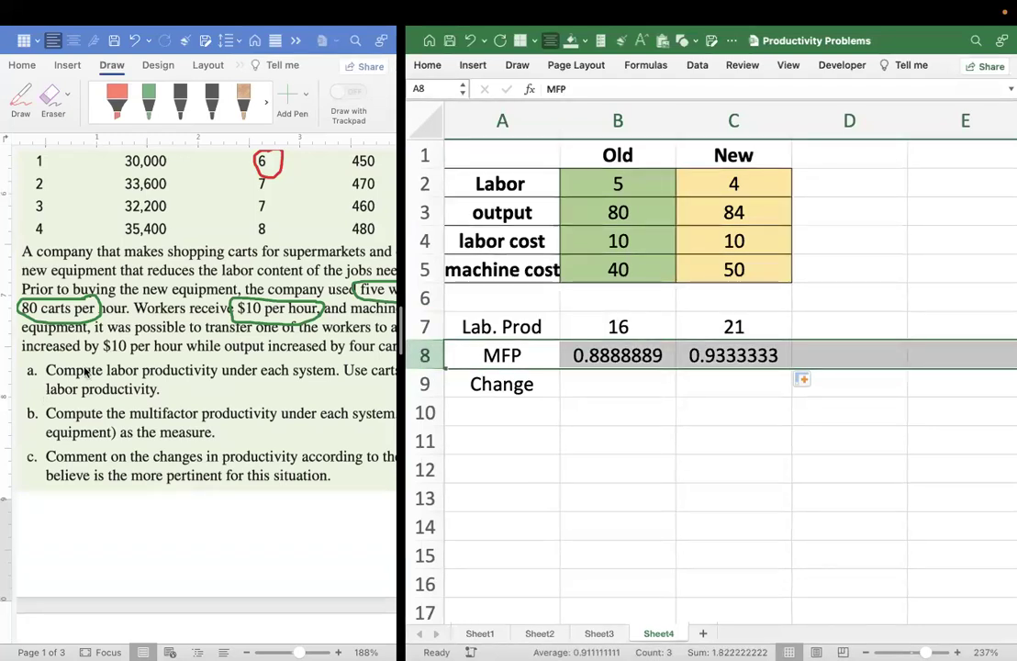
left_click_drag(401, 340, 601, 317)
scroll(347, 339, "down", 15)
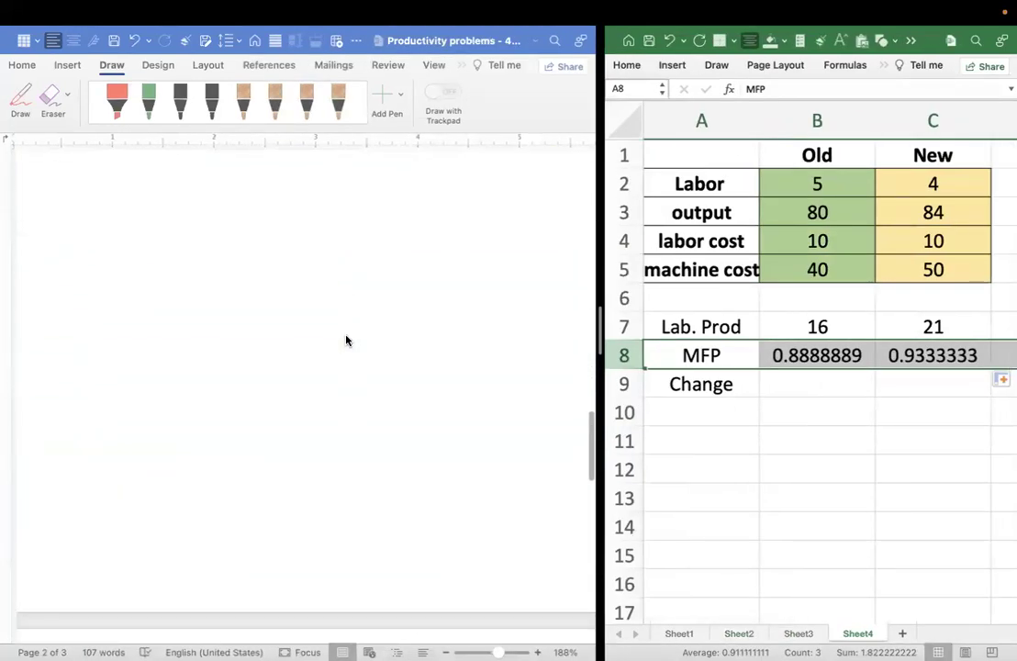
scroll(346, 340, "down", 5)
scroll(346, 341, "down", 10)
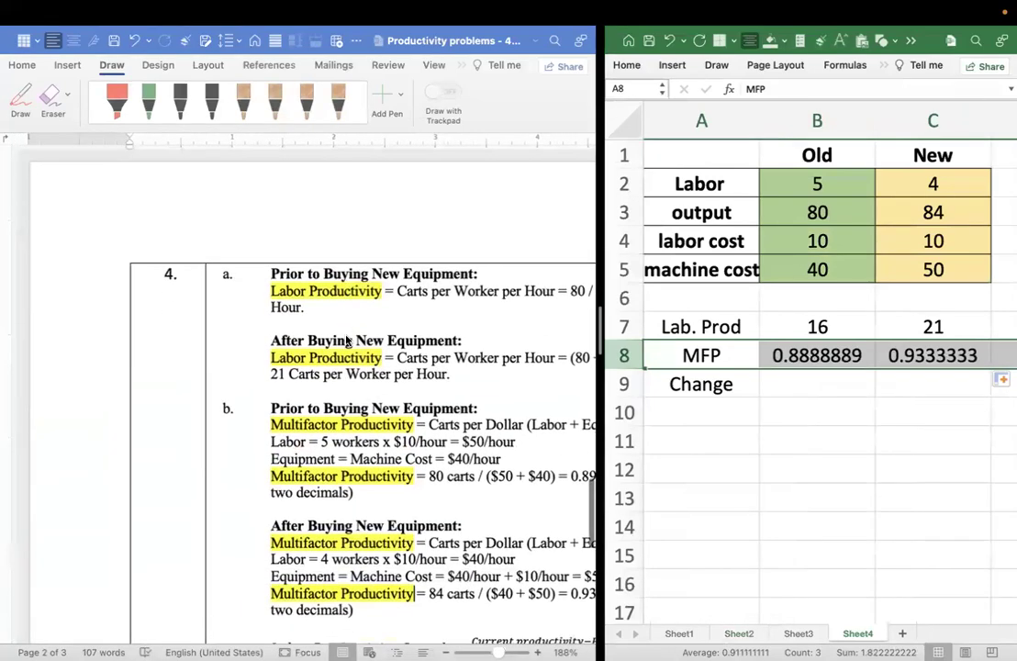
scroll(345, 346, "right", 5)
scroll(345, 347, "up", 1)
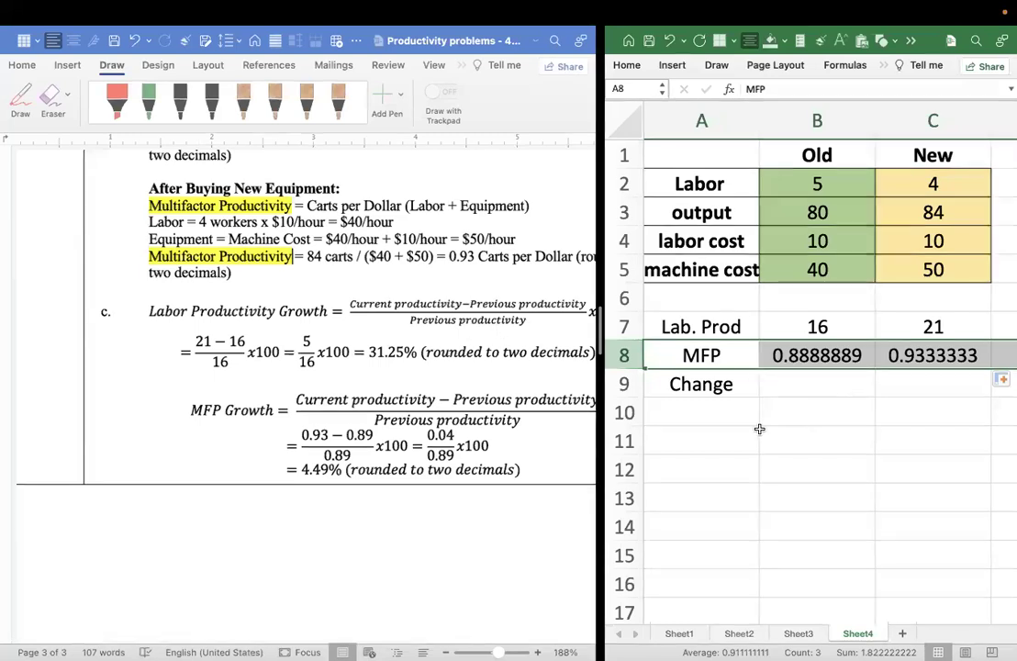
Compute the MFP change from the old to the new system in B9 with =(C8-B8)/B8
left_click_drag(767, 383, 829, 384)
left_click(830, 384)
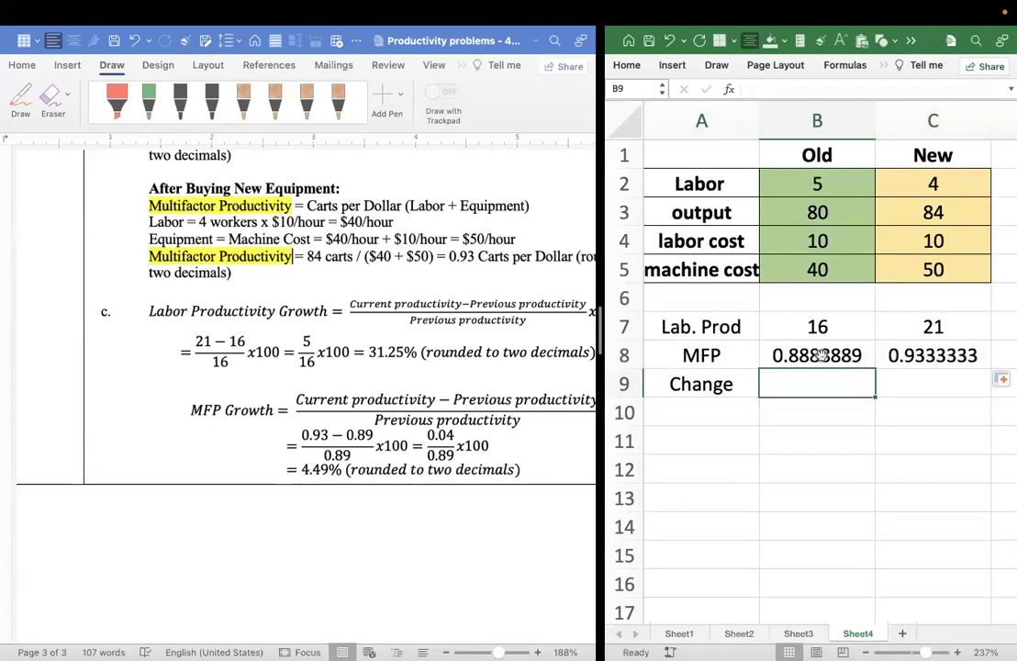
type("=")
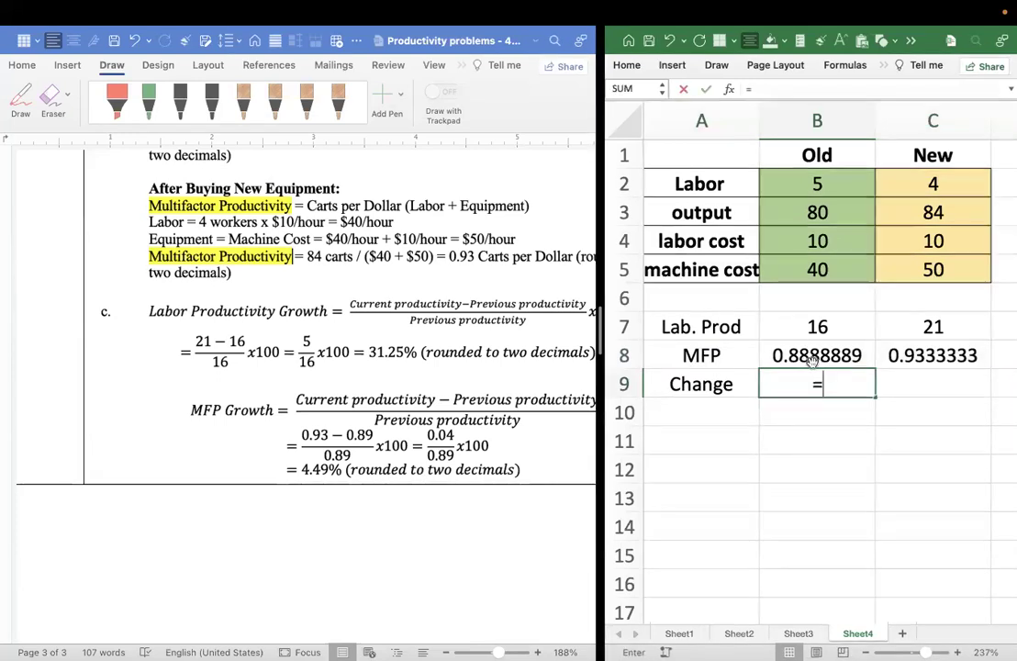
left_click(792, 351)
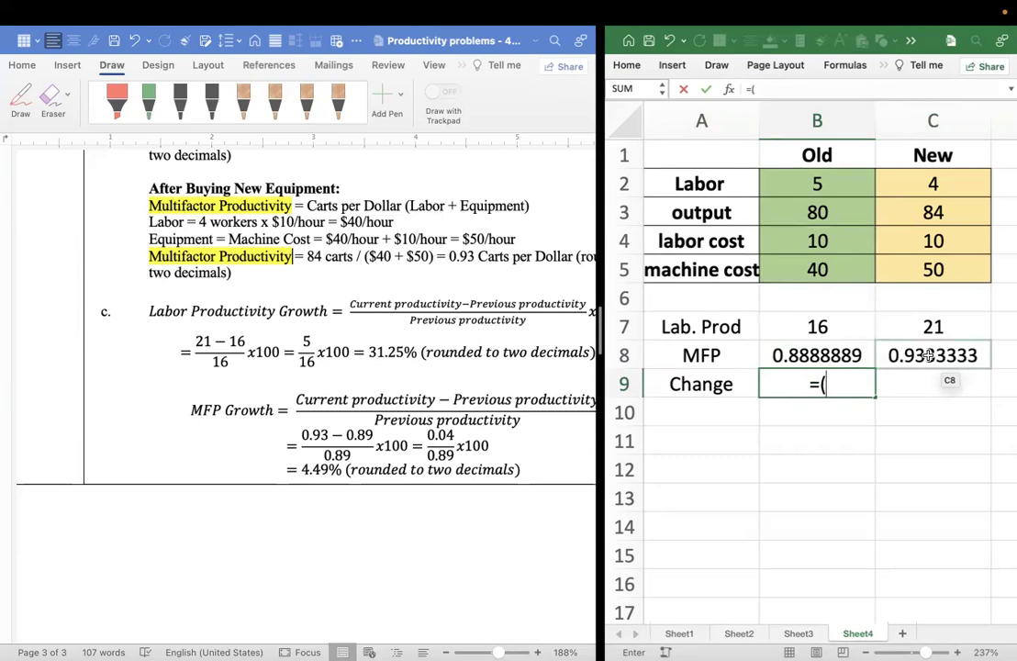
left_click(928, 356)
type("-")
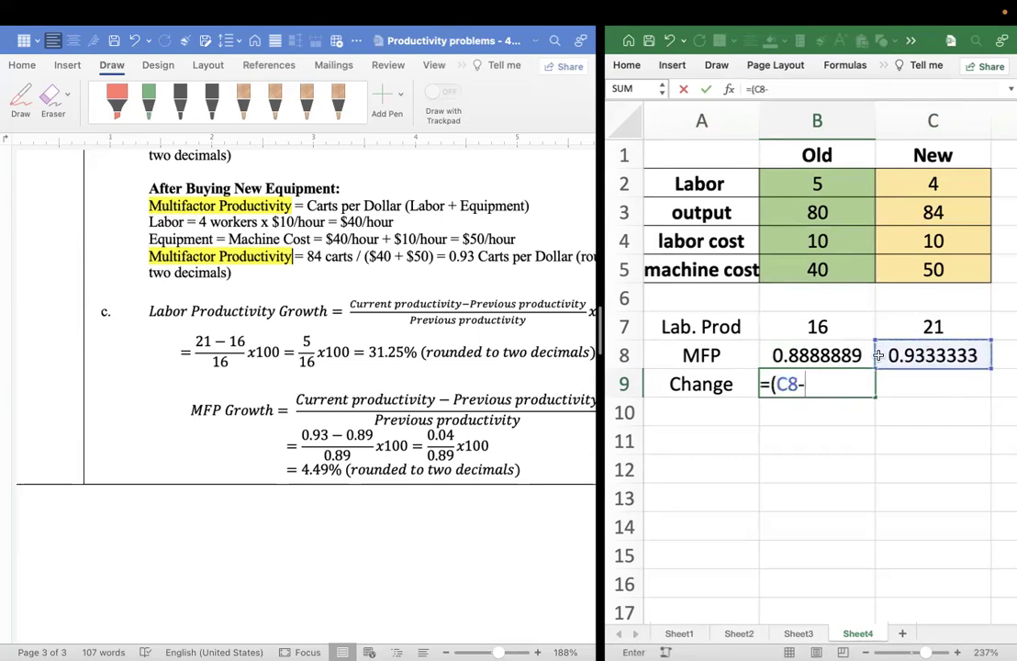
left_click(816, 351)
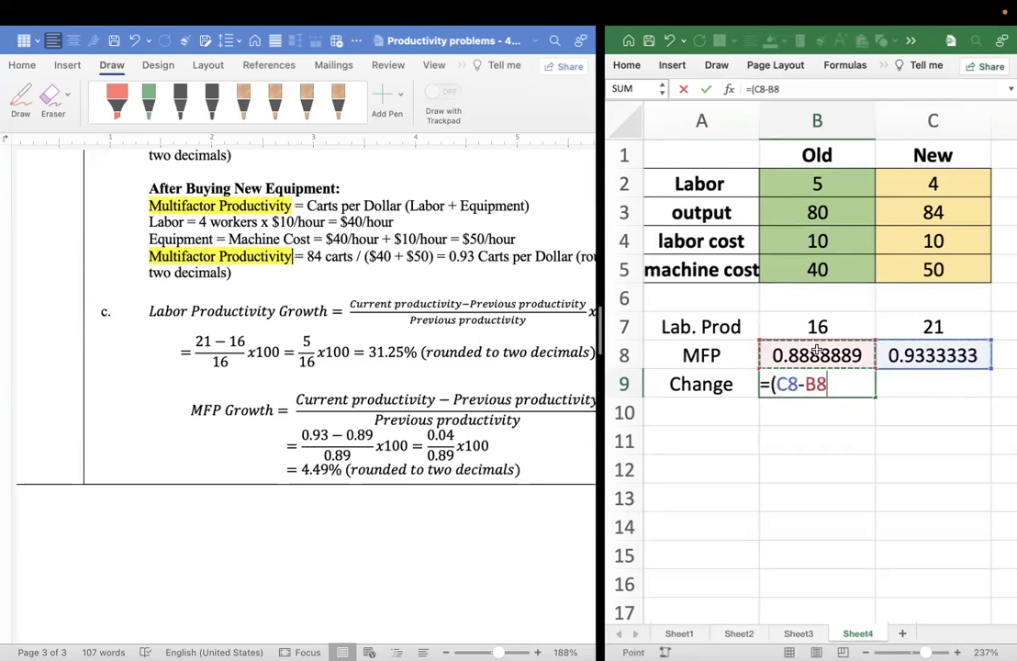
type(")/")
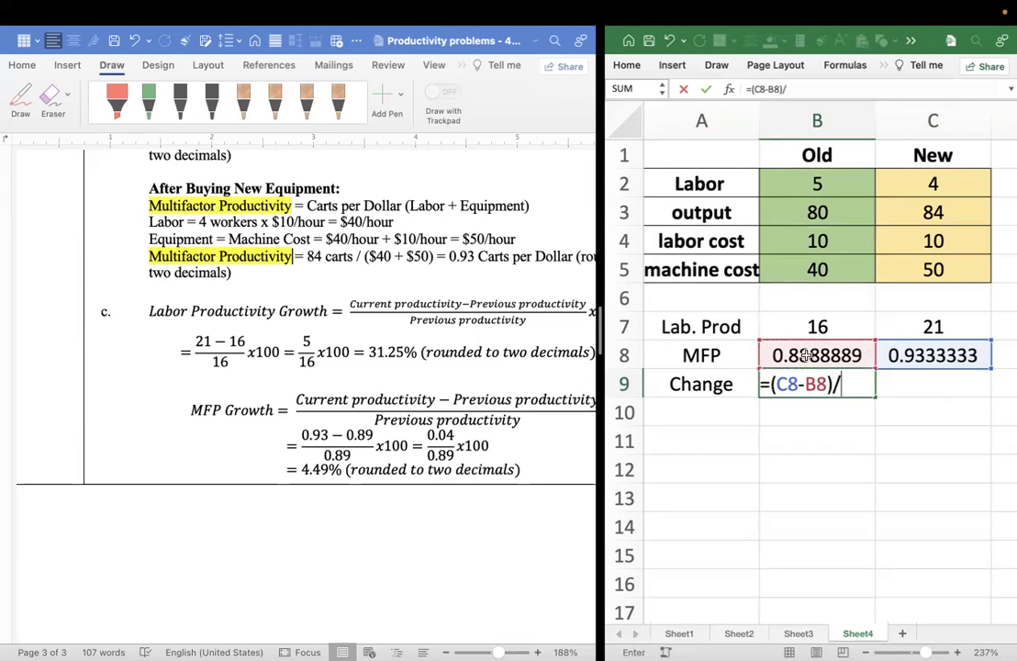
left_click(806, 354)
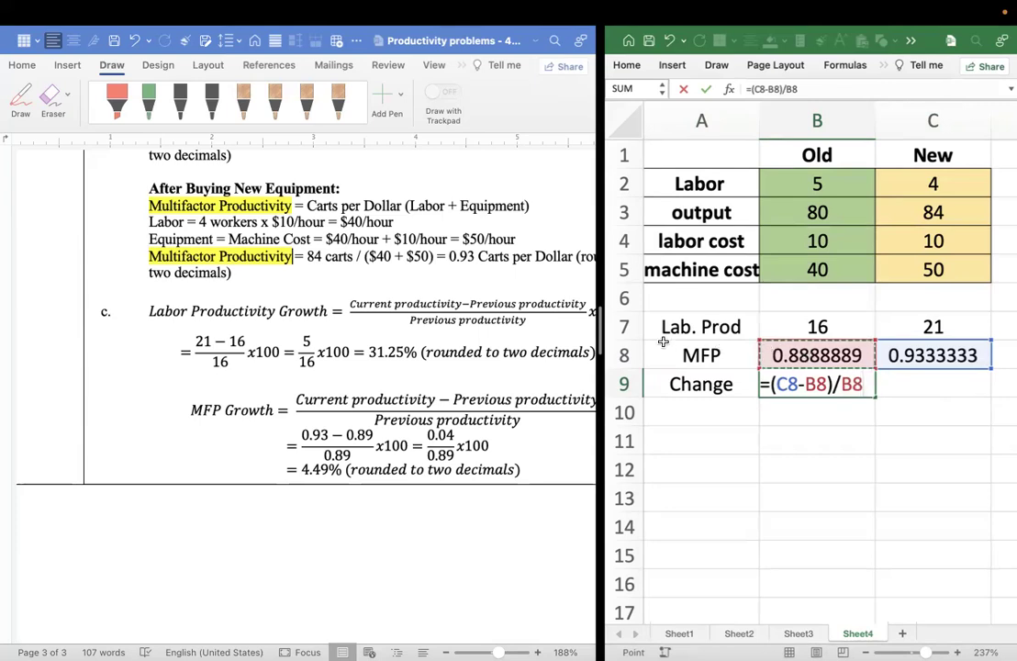
left_click_drag(601, 340, 363, 321)
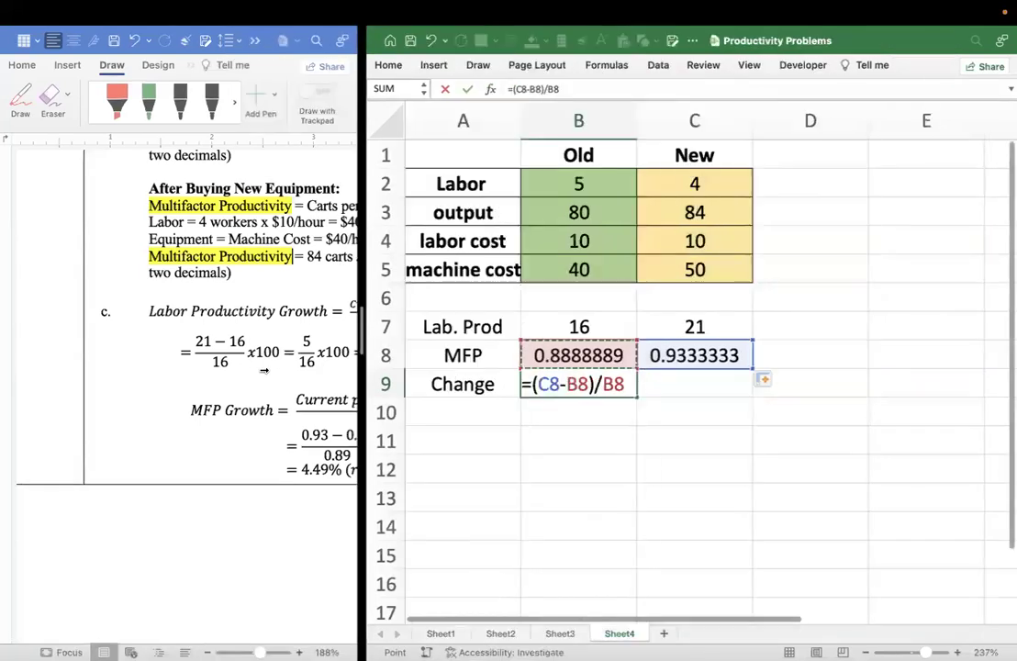
key("Return")
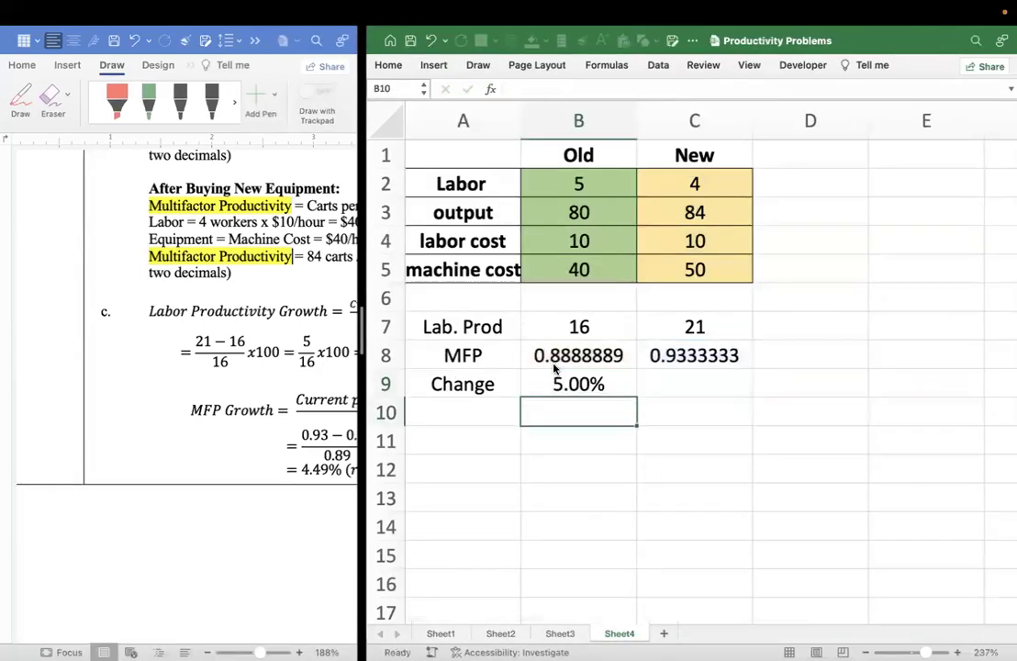
Try showing the MFP change in B9 with five decimals, with one decimal, and with two decimals again
left_click(579, 385)
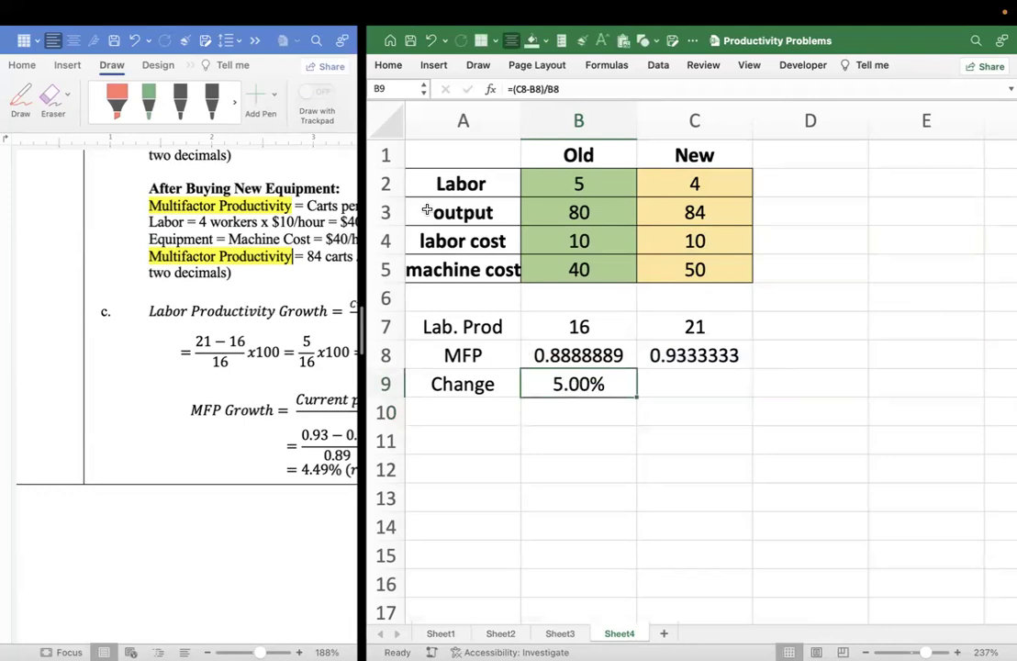
left_click(389, 67)
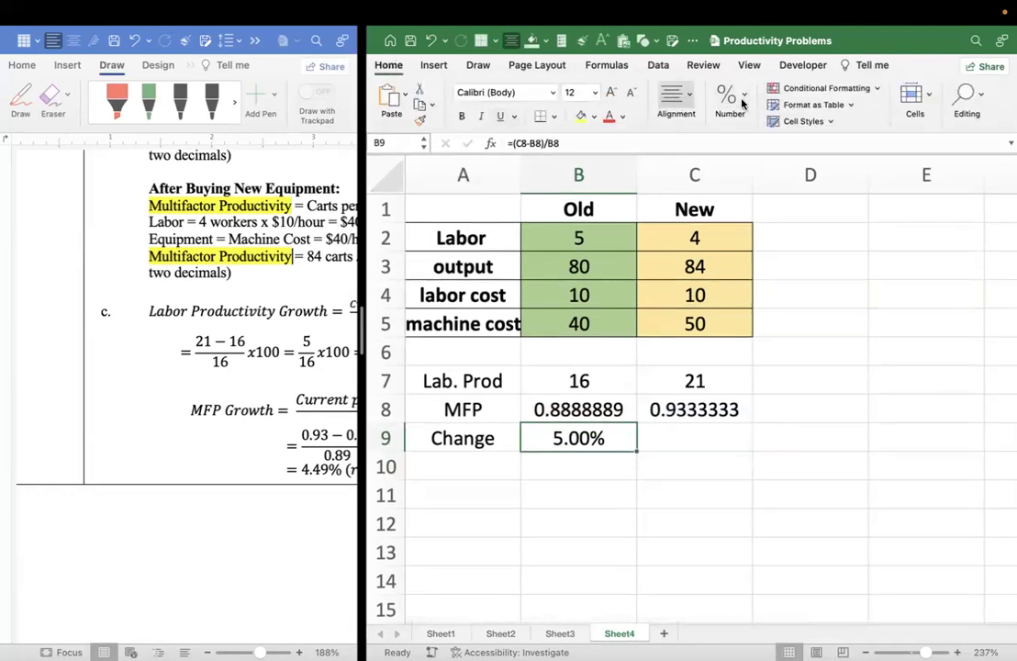
left_click(689, 99)
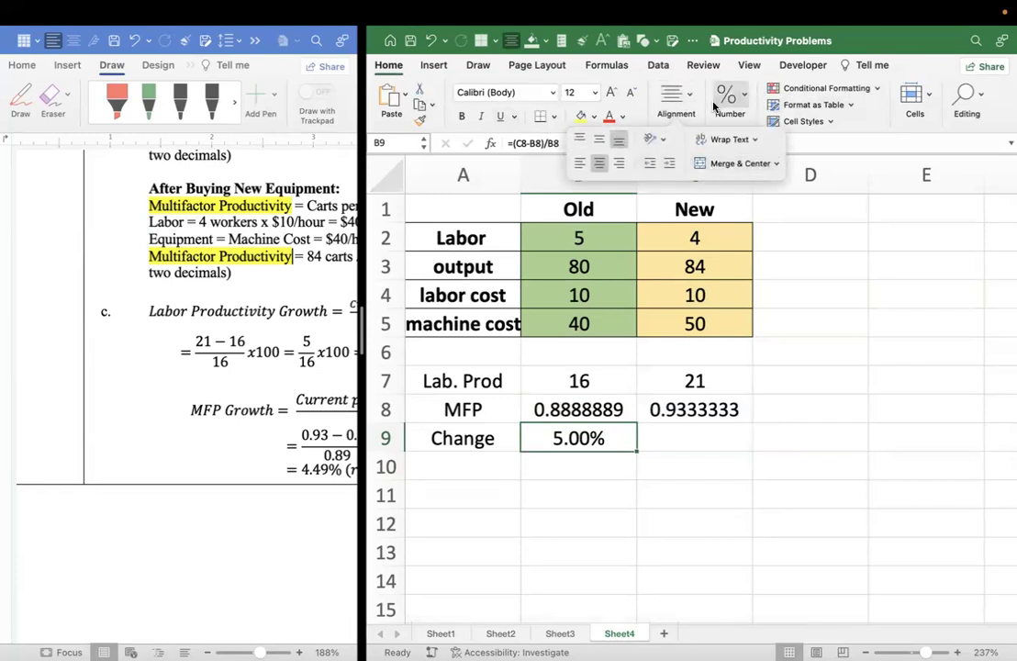
left_click(744, 102)
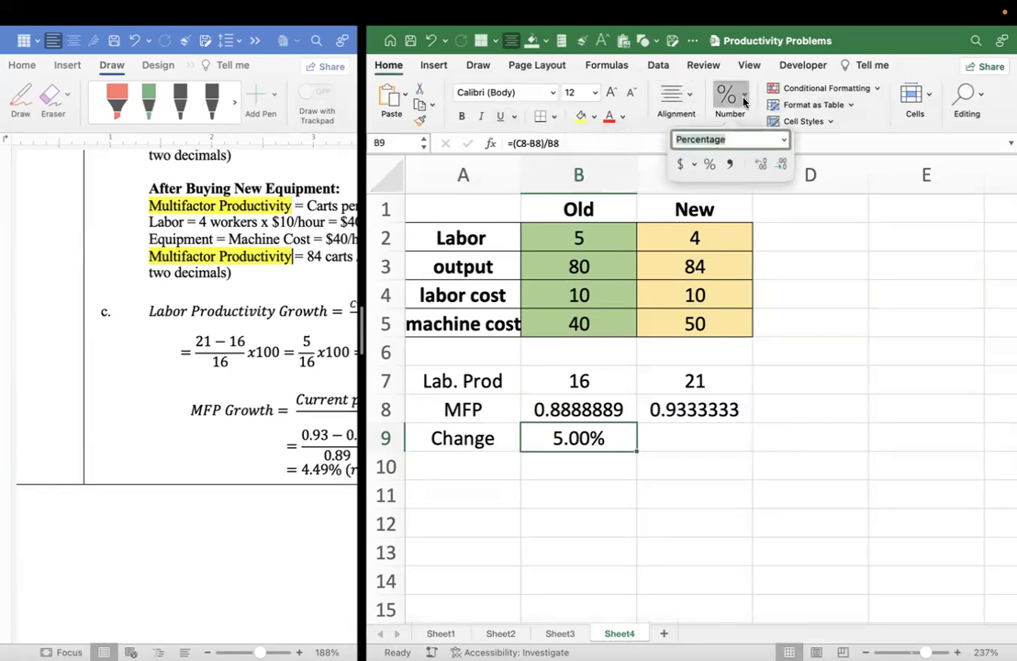
double_click(760, 164)
left_click(760, 164)
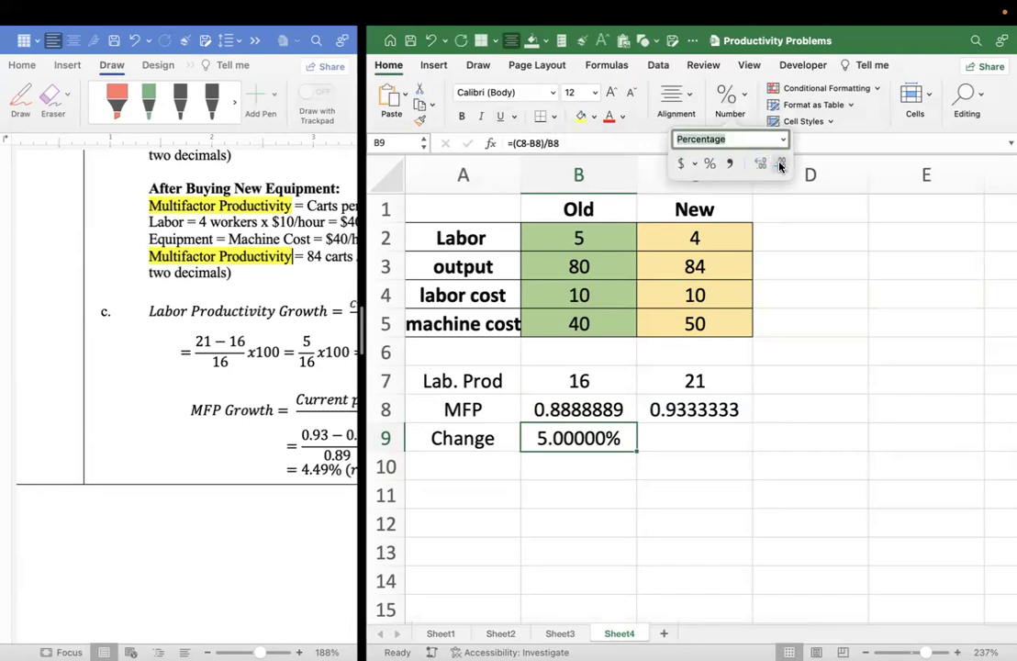
left_click(781, 165)
double_click(781, 165)
left_click(781, 165)
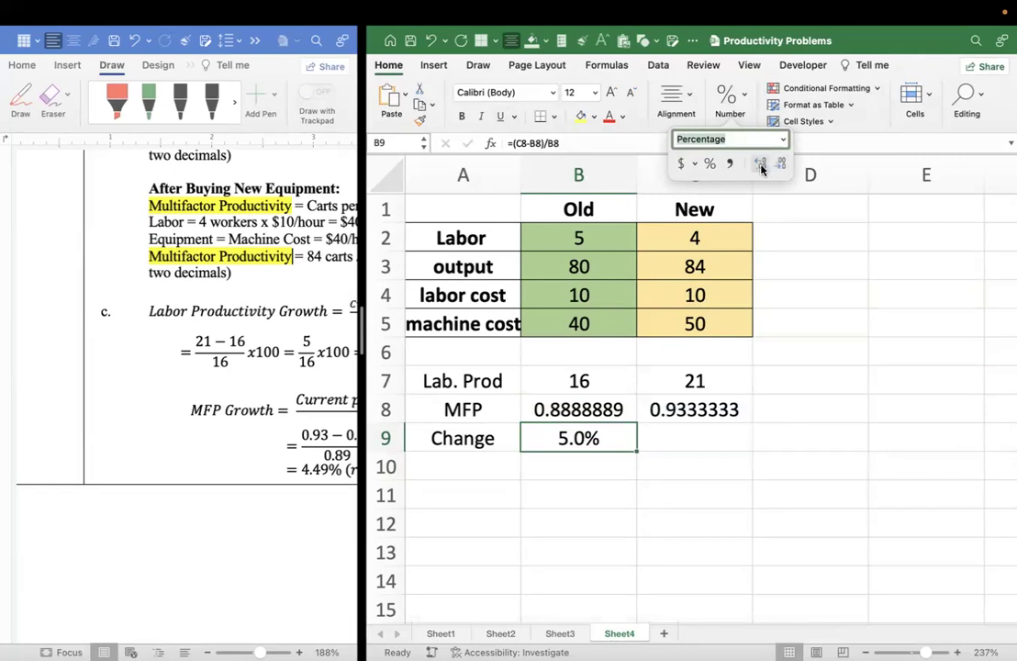
left_click(760, 165)
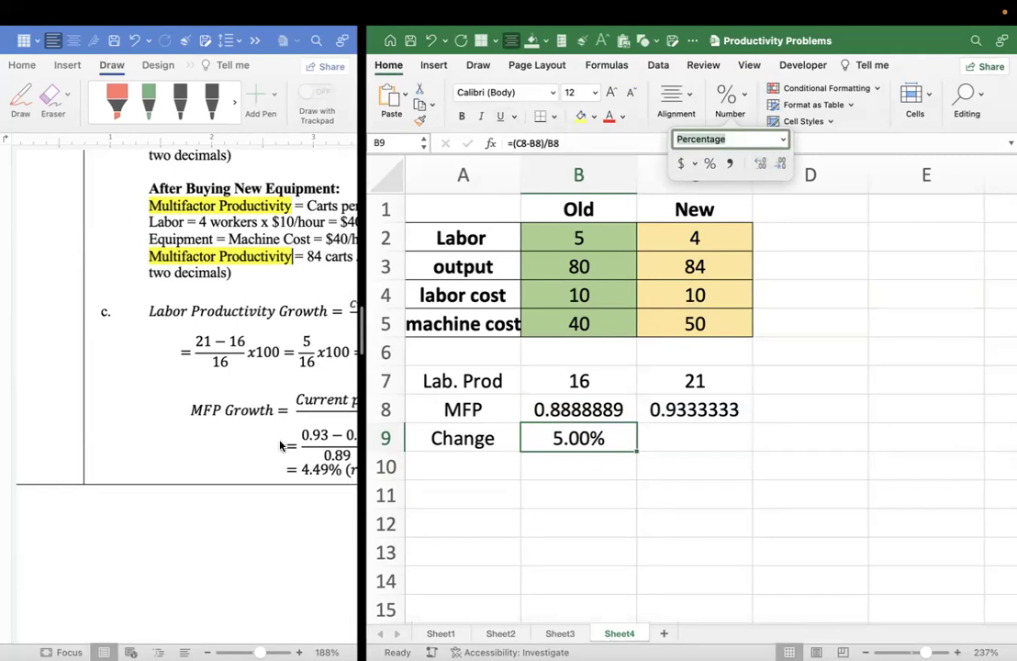
Compare the MFP growth calculation in part c of the worked solution with the MFP value in C8 and the change formula in B9
left_click_drag(363, 330, 537, 342)
scroll(302, 441, "up", 2)
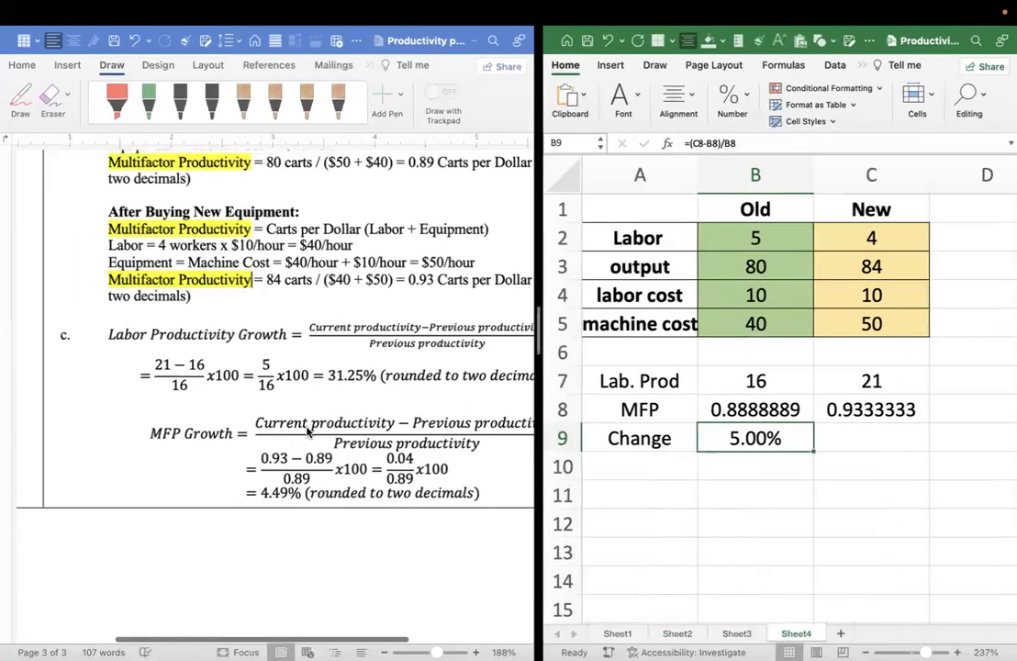
scroll(284, 454, "down", 2)
scroll(266, 468, "right", 2)
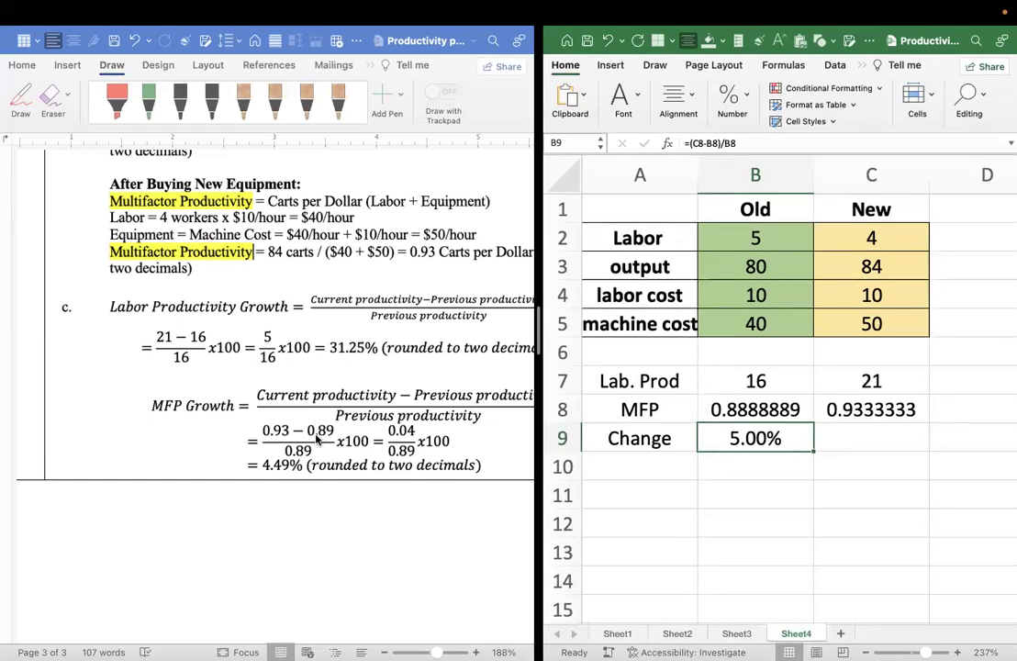
left_click(878, 409)
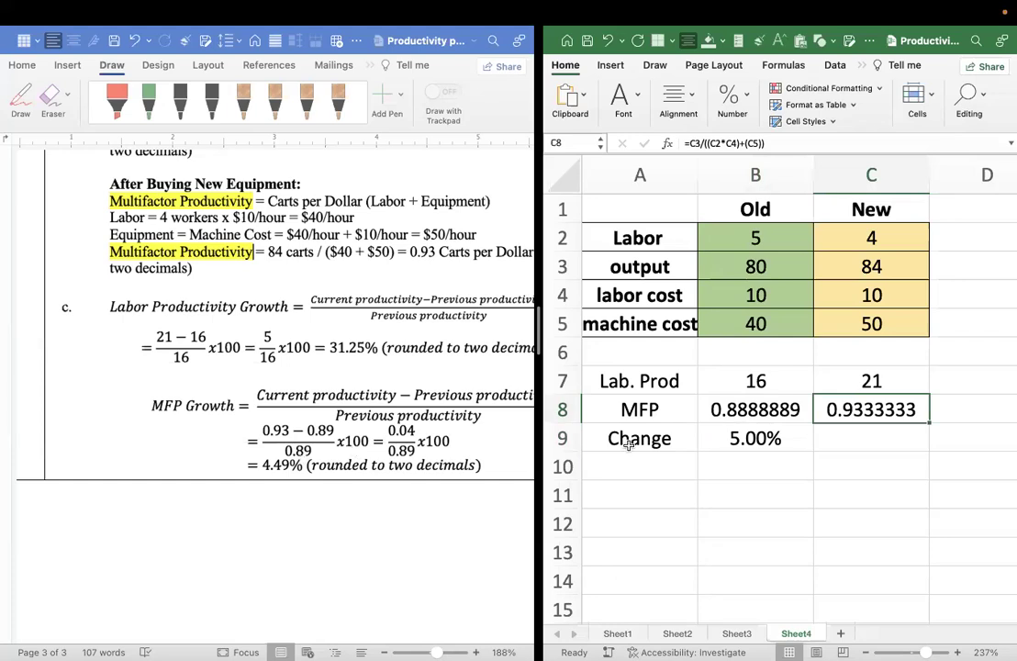
double_click(743, 438)
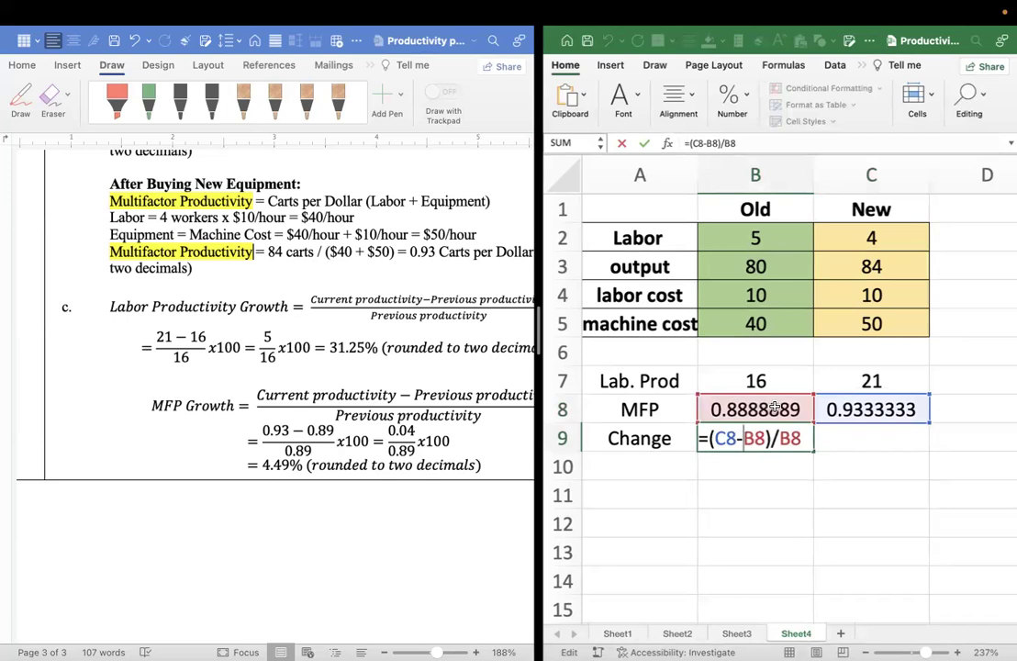
key("Escape")
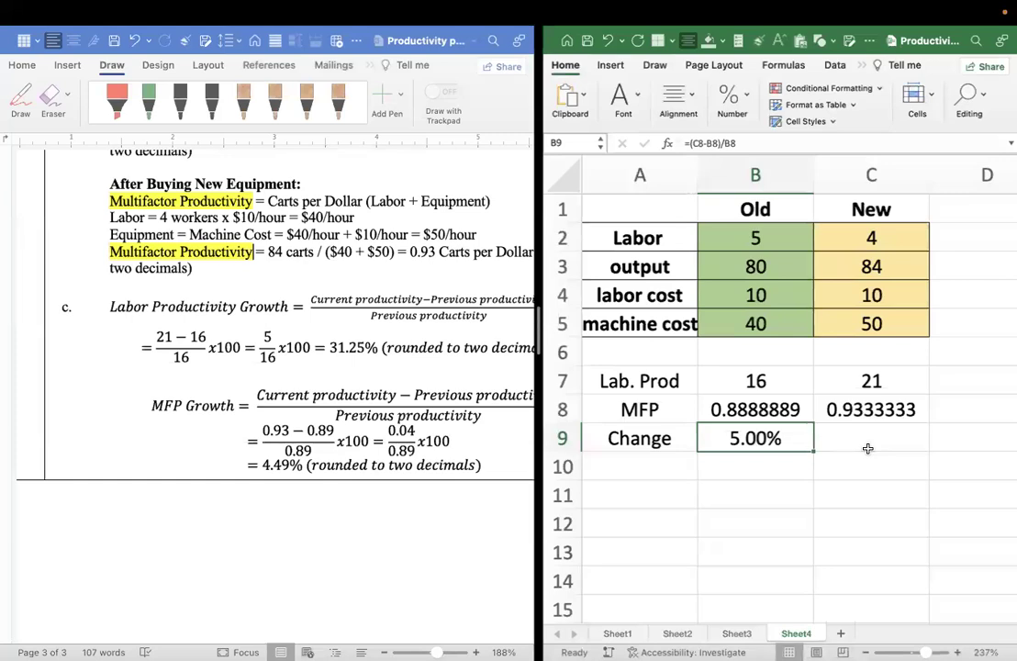
left_click(867, 447)
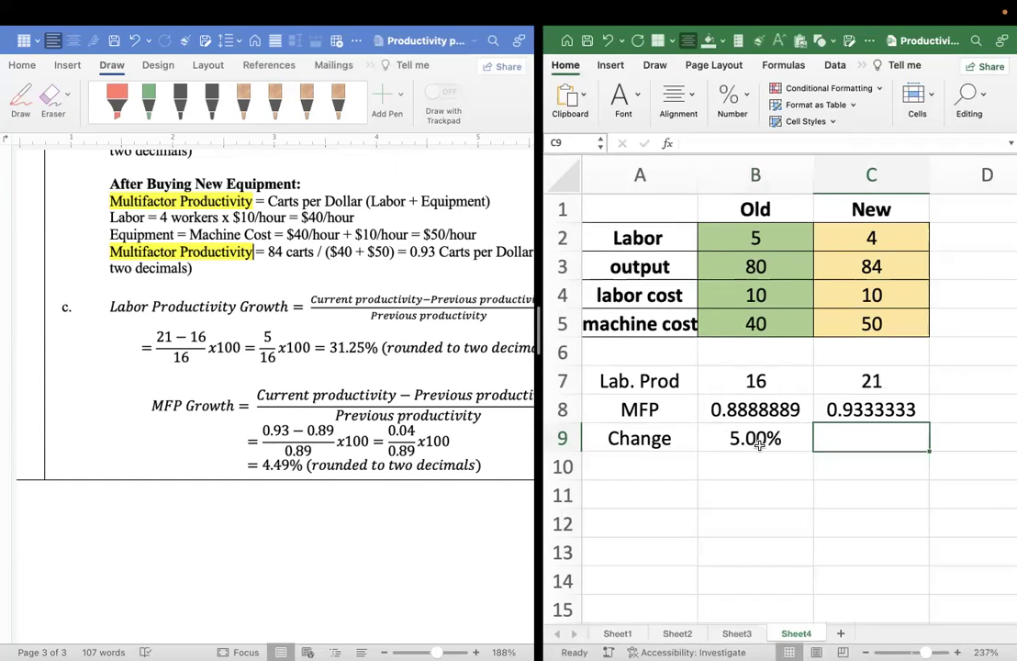
left_click(561, 379)
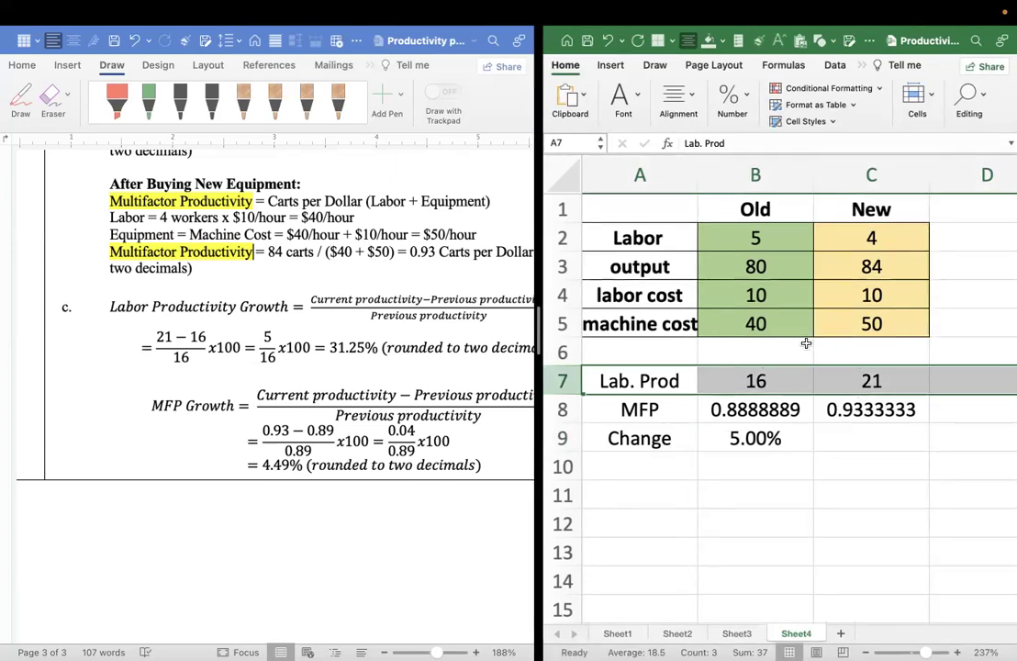
left_click(759, 441)
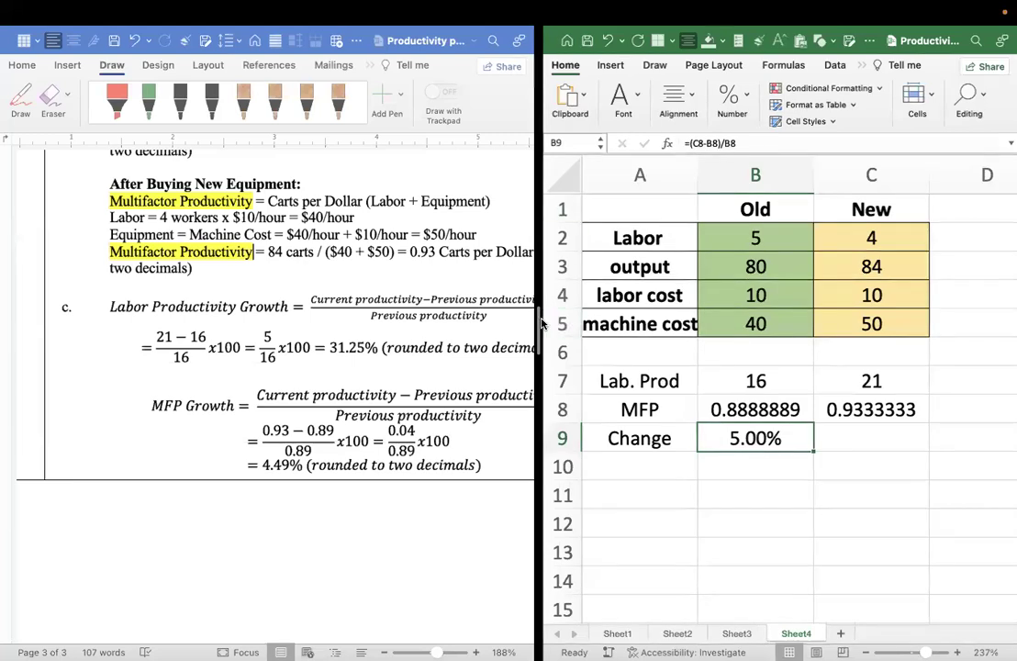
left_click_drag(540, 323, 363, 323)
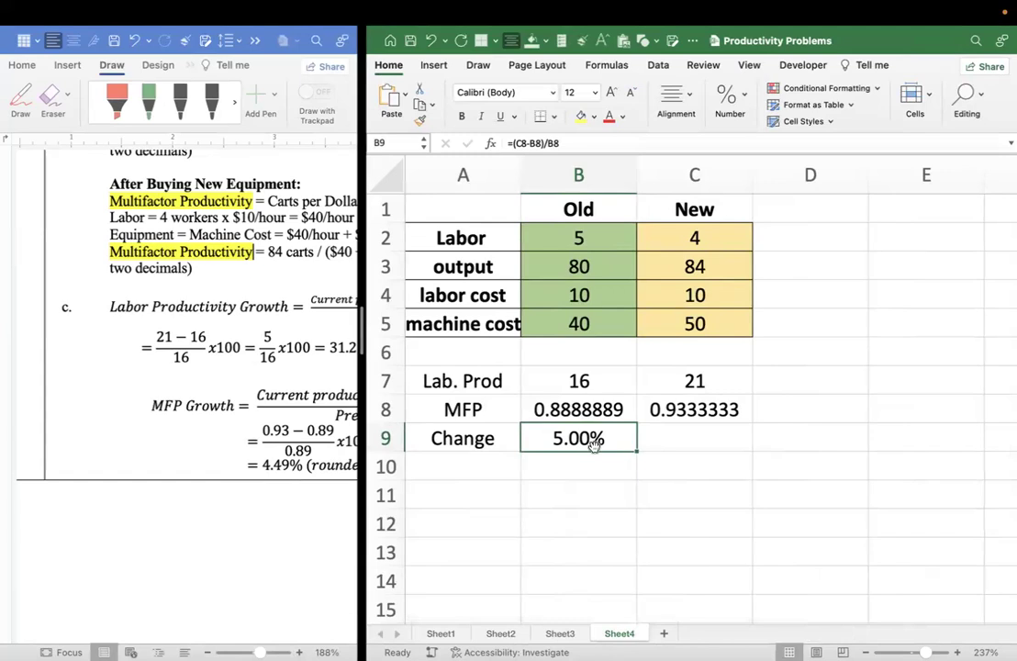
Try the whole-number percentage and the accounting number formats on the MFP change in B9
left_click(731, 99)
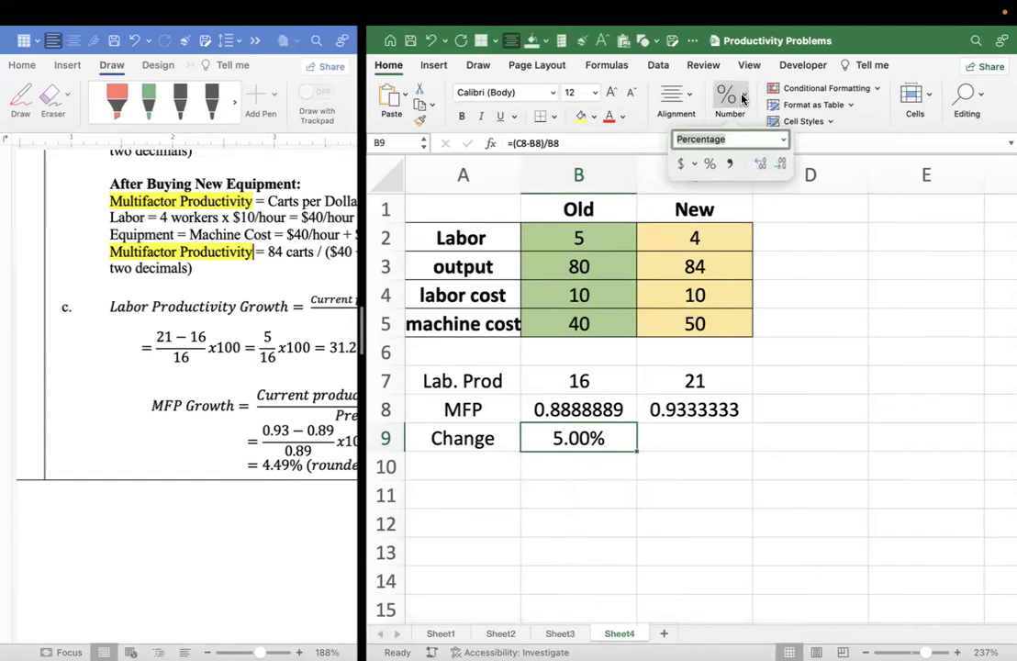
left_click(710, 166)
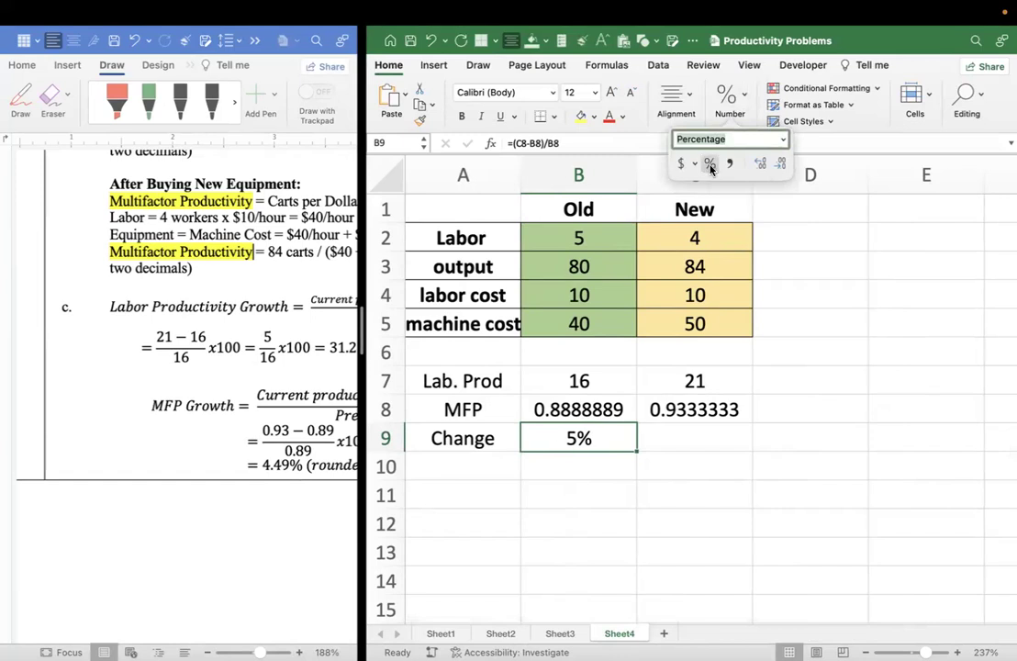
left_click(741, 98)
left_click(745, 98)
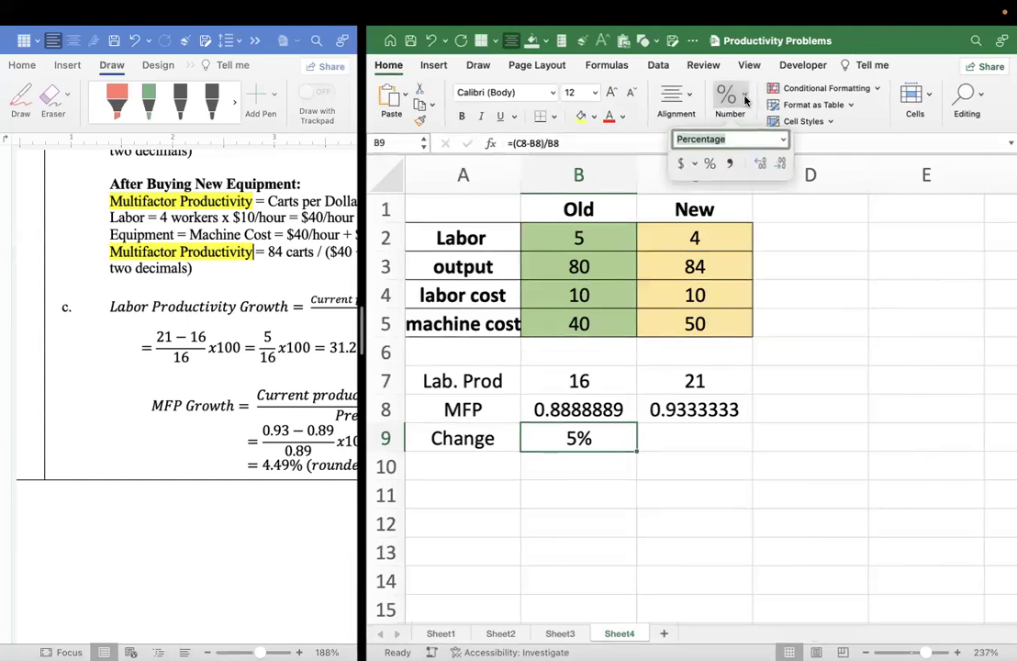
left_click(682, 165)
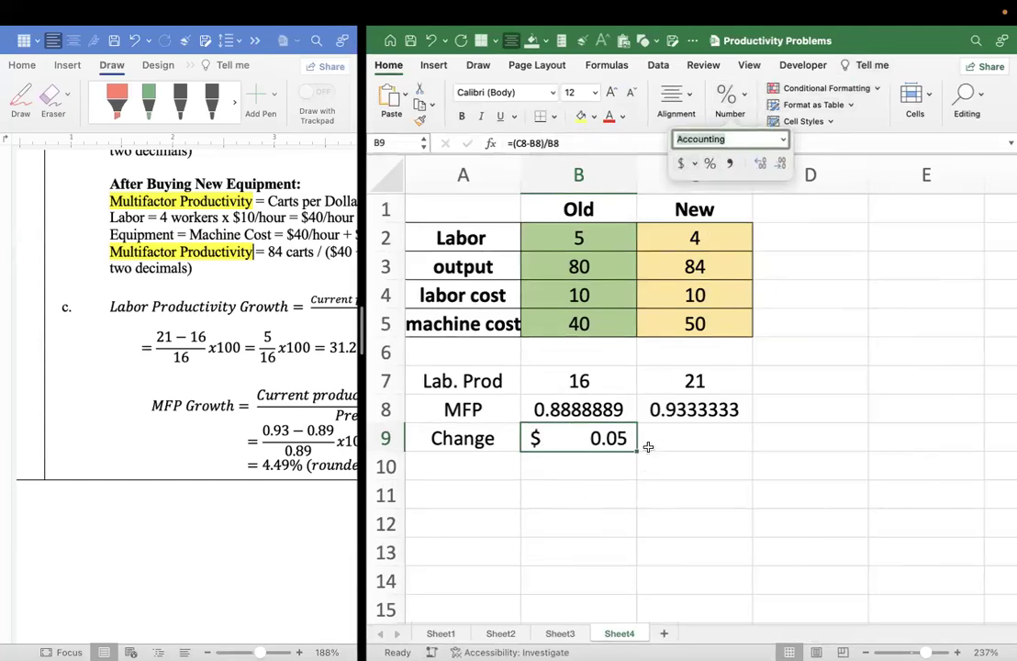
Format the MFP change in B9 as a percentage with two decimal places
left_click(709, 163)
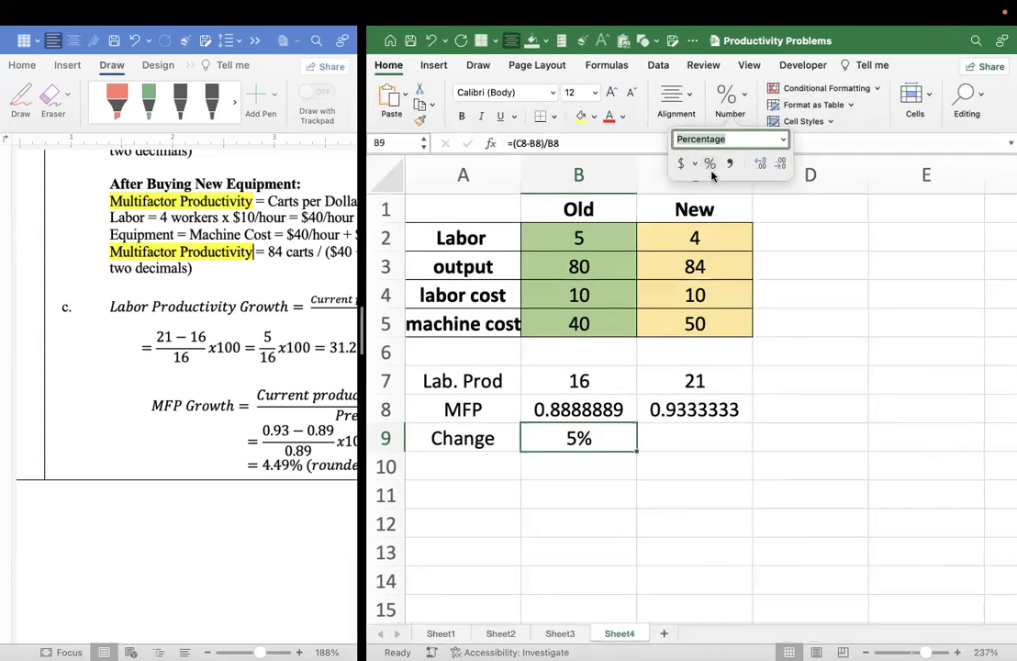
left_click(760, 165)
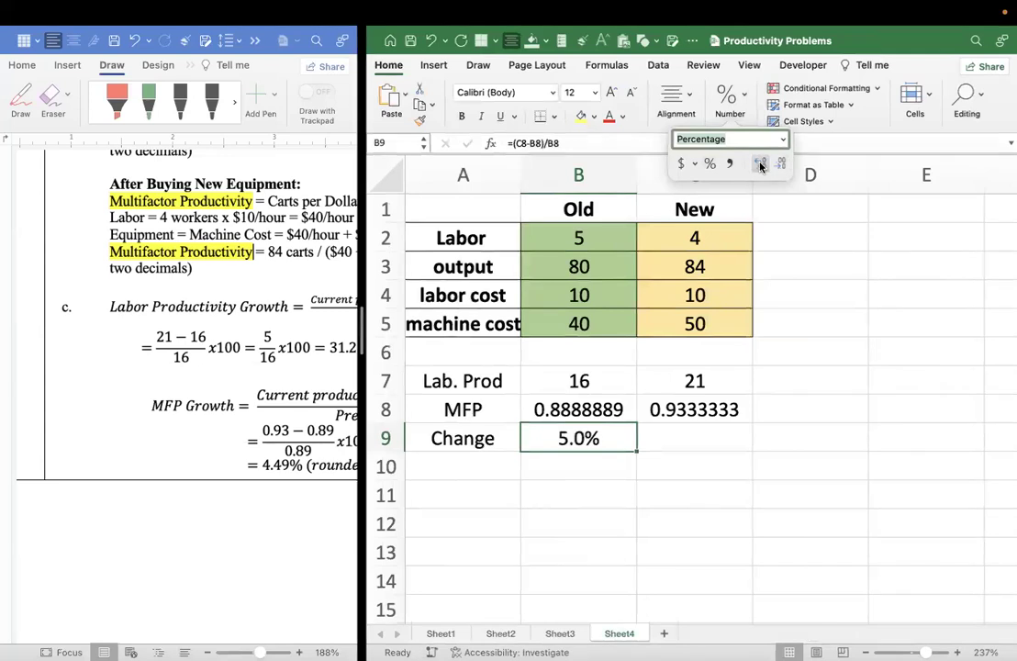
left_click(760, 165)
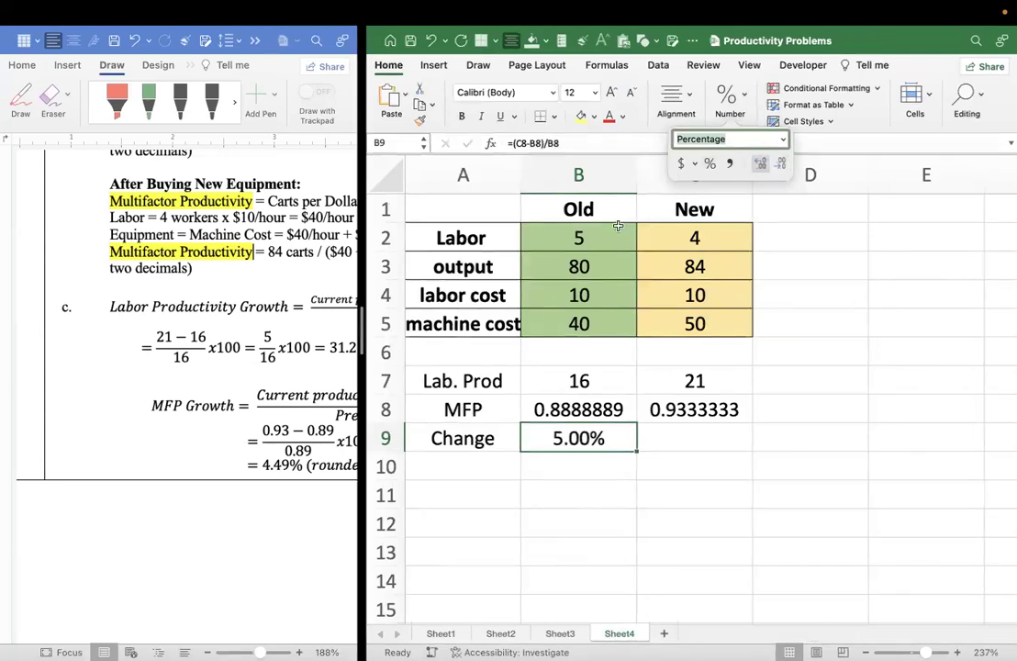
scroll(197, 358, "down", 5)
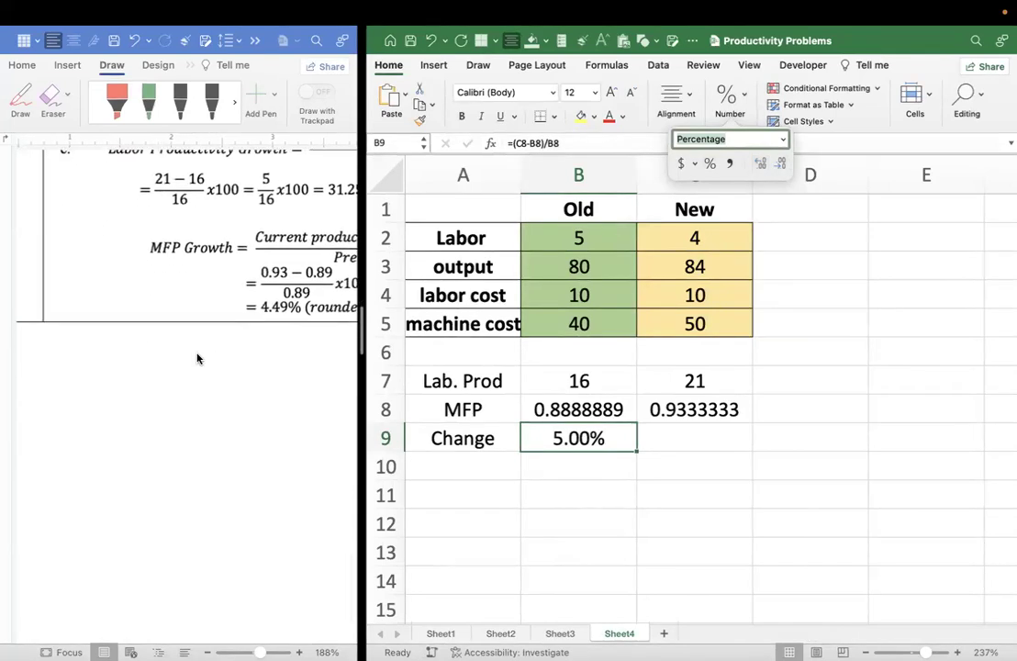